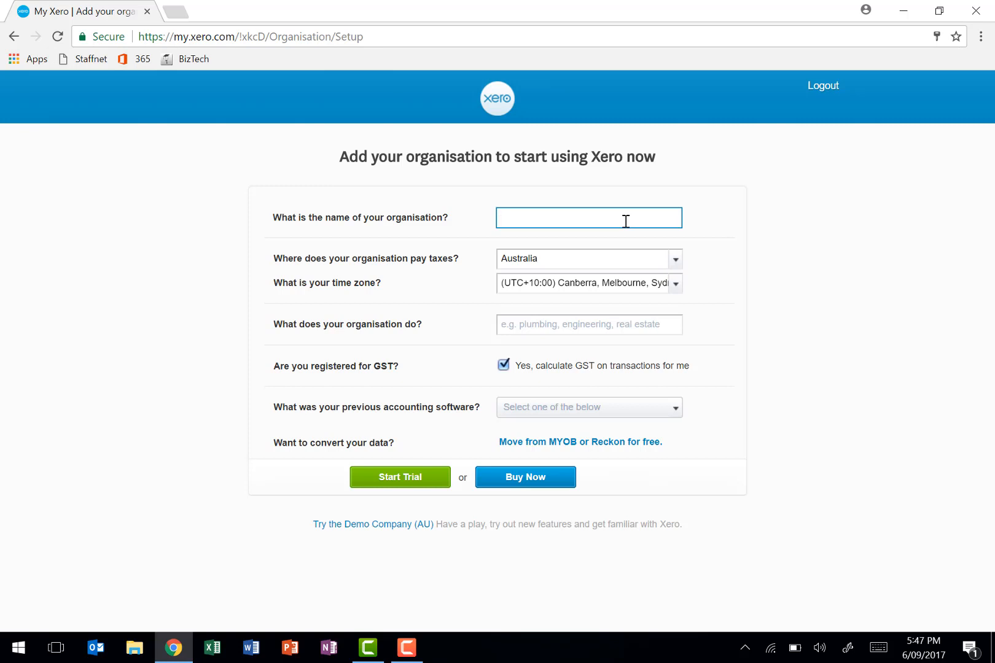
- Enter SDF Pigtails Hairdressing as the organisation's name
text(SDF)
text( Pi)
text(gtails Hair)
text(dred)
key(BackSpace)
text(ssing)
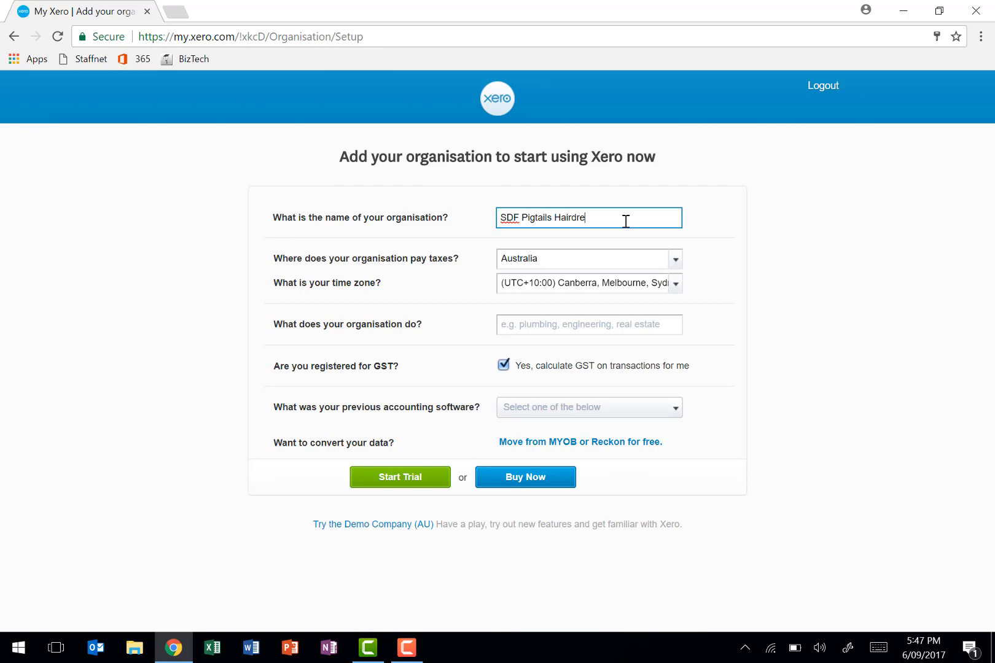
- Set the organisation's time zone to (UTC+10:00) Brisbane and its line of business to Hairdressing Services
click(673, 294)
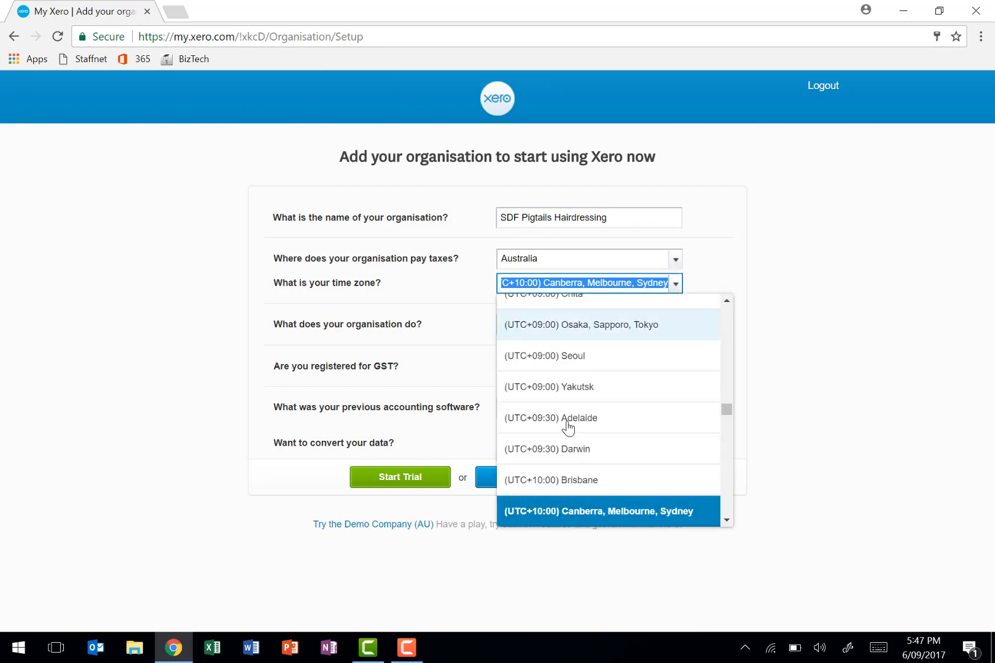
click(565, 475)
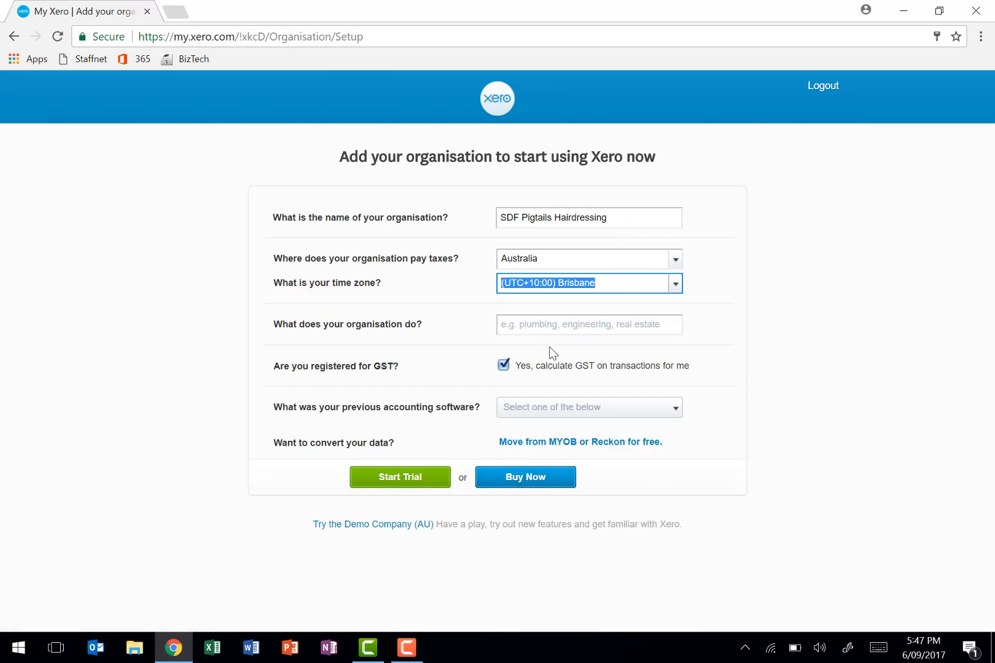
click(549, 328)
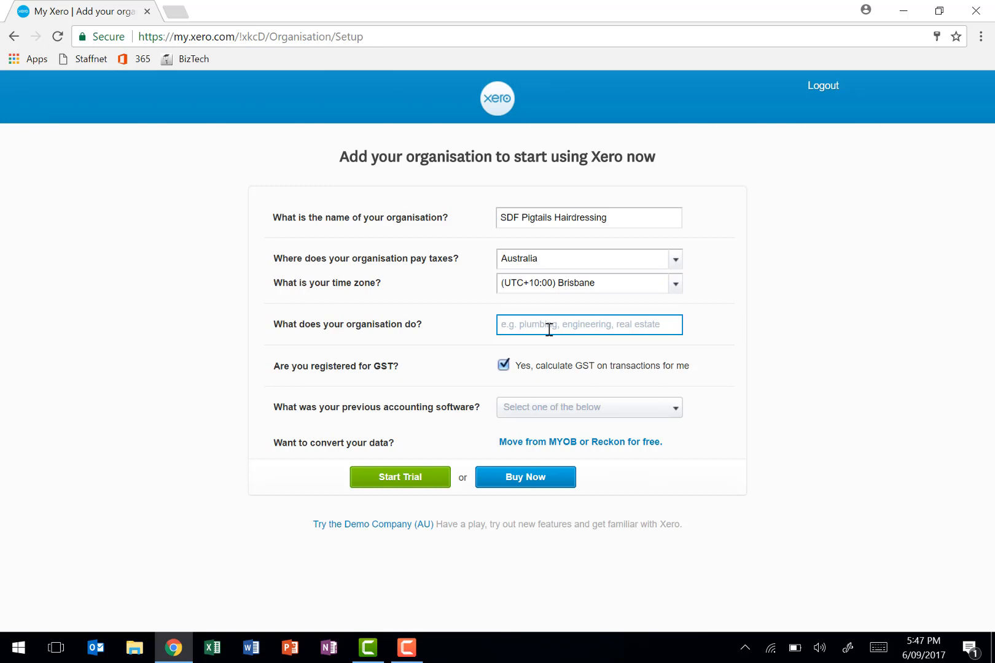
text(hairdres)
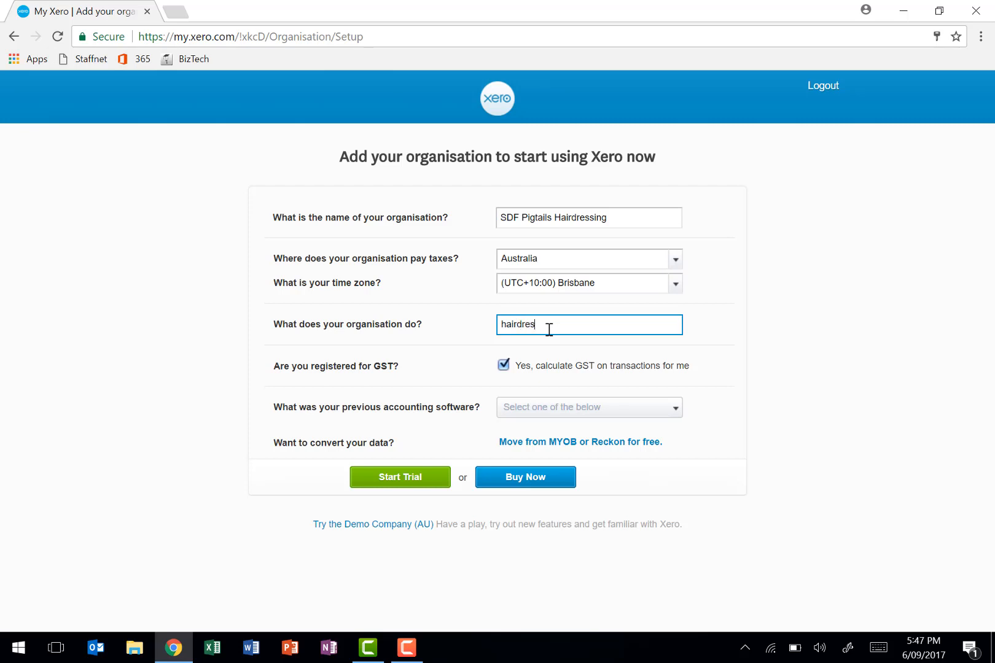
text(s)
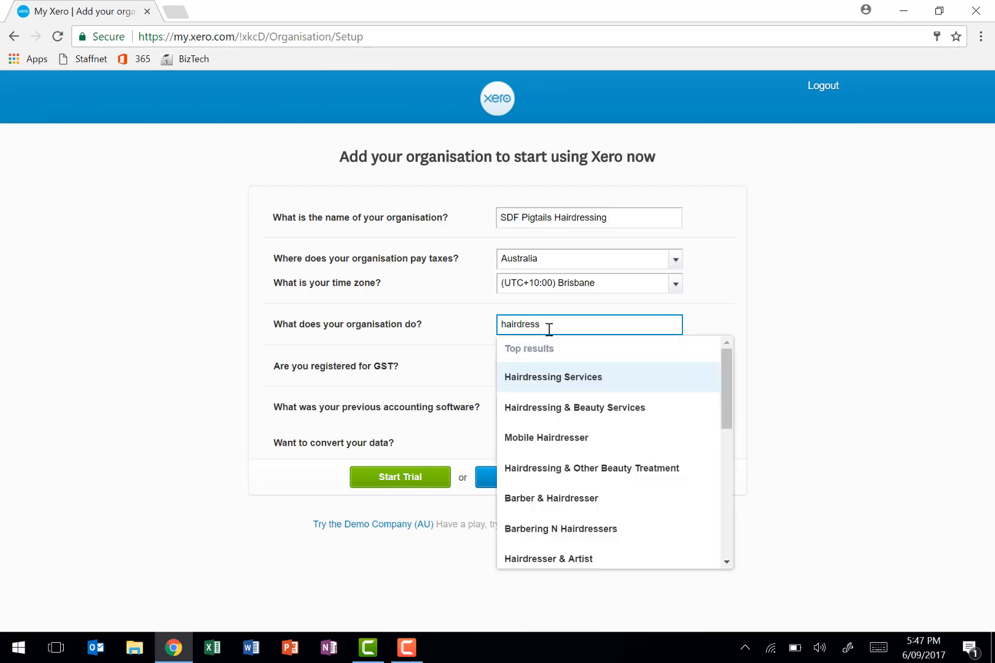
click(547, 378)
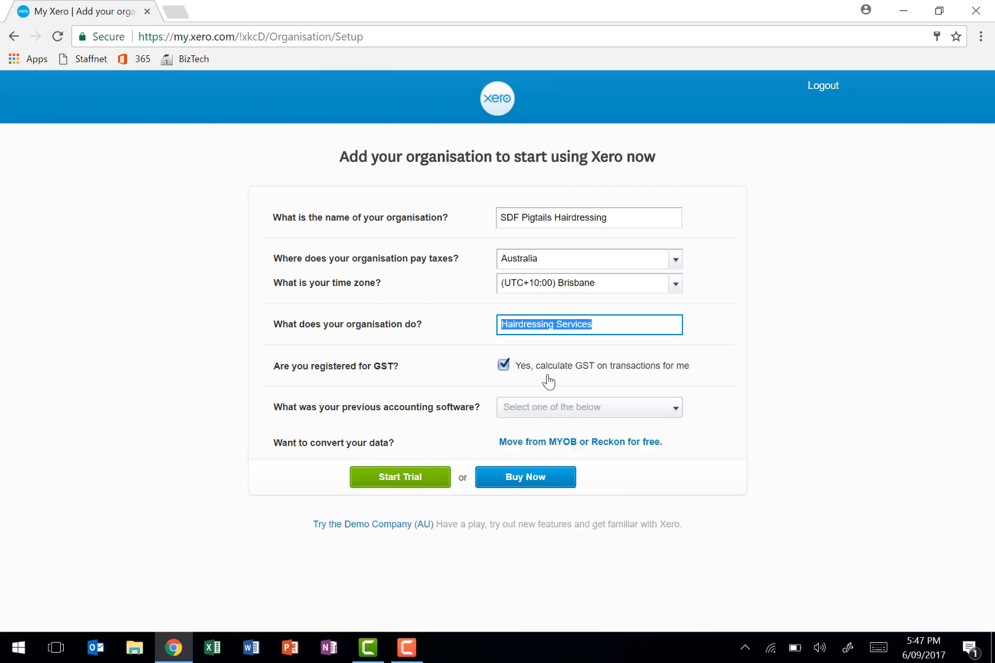
- Set the previous accounting software to None and start the trial for the organisation
click(533, 411)
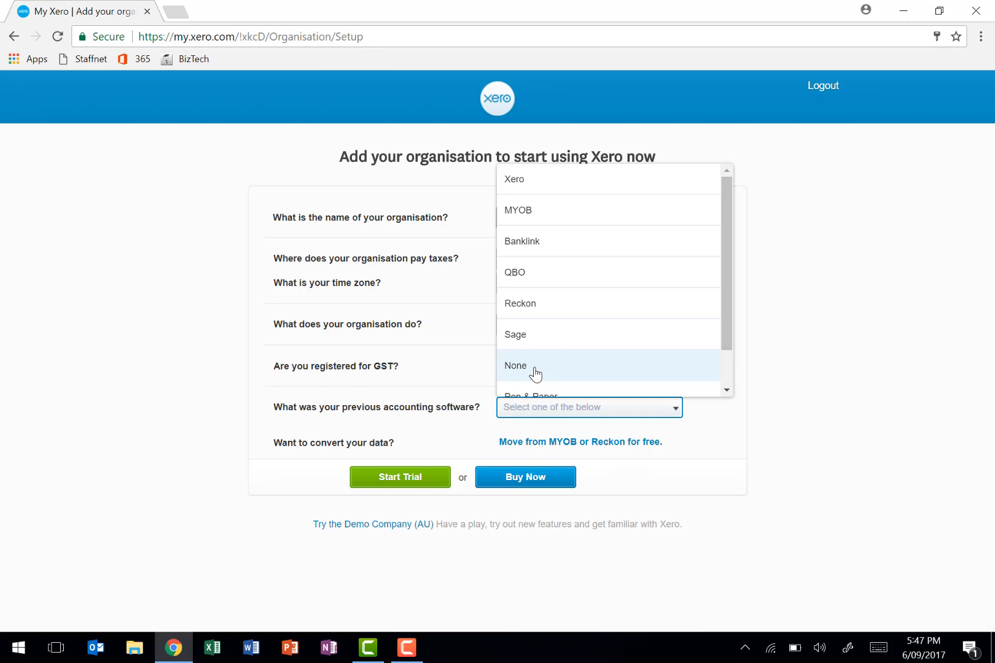
click(536, 374)
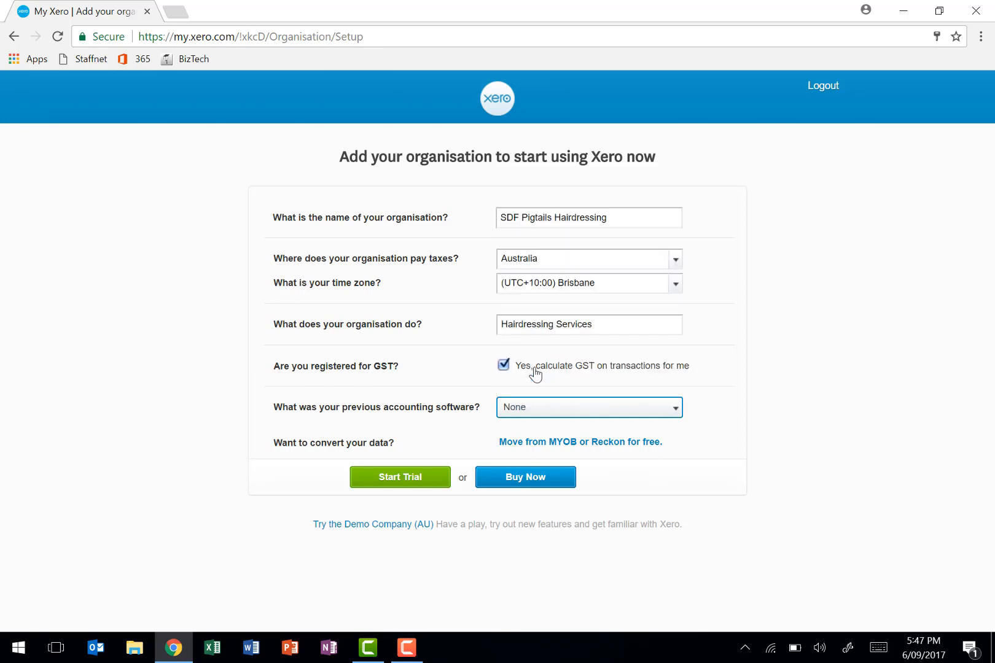
click(399, 485)
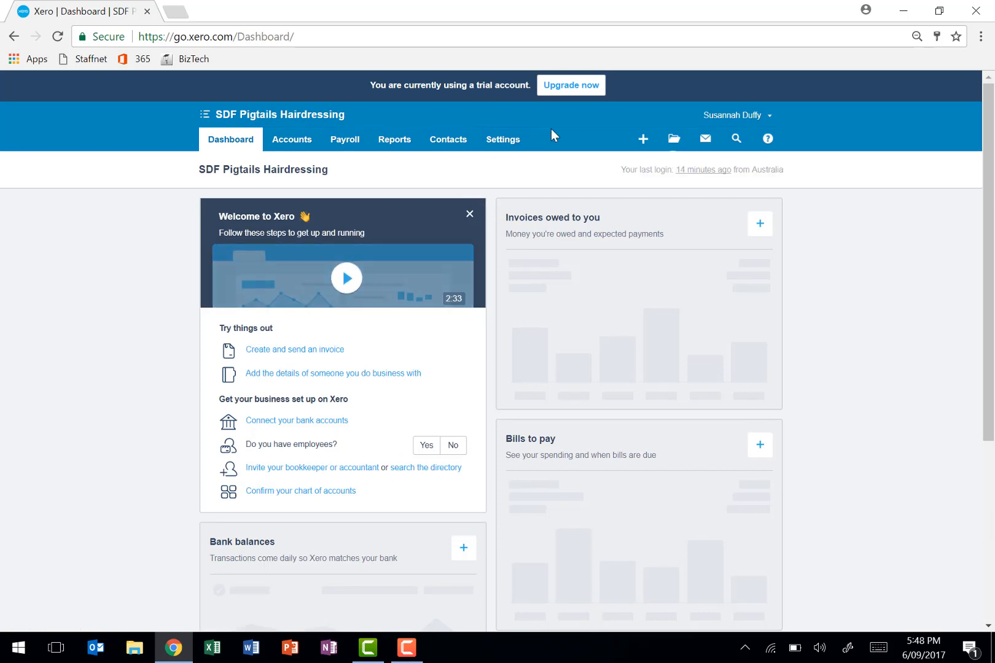
- Change the subscriber's user role to Adviser in the organisation's user settings and save the permissions
click(507, 145)
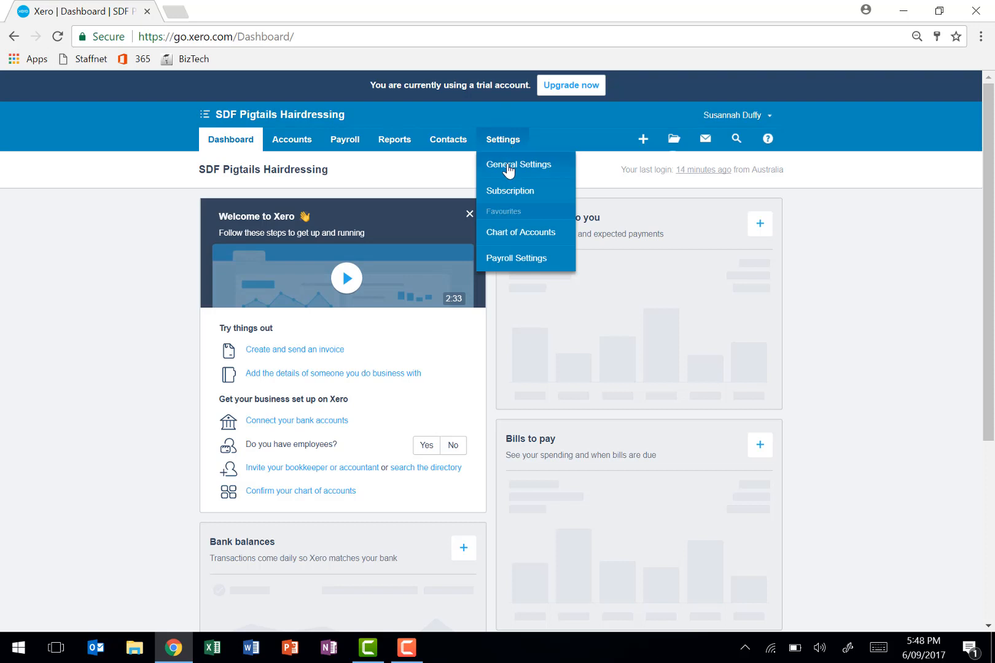
click(507, 167)
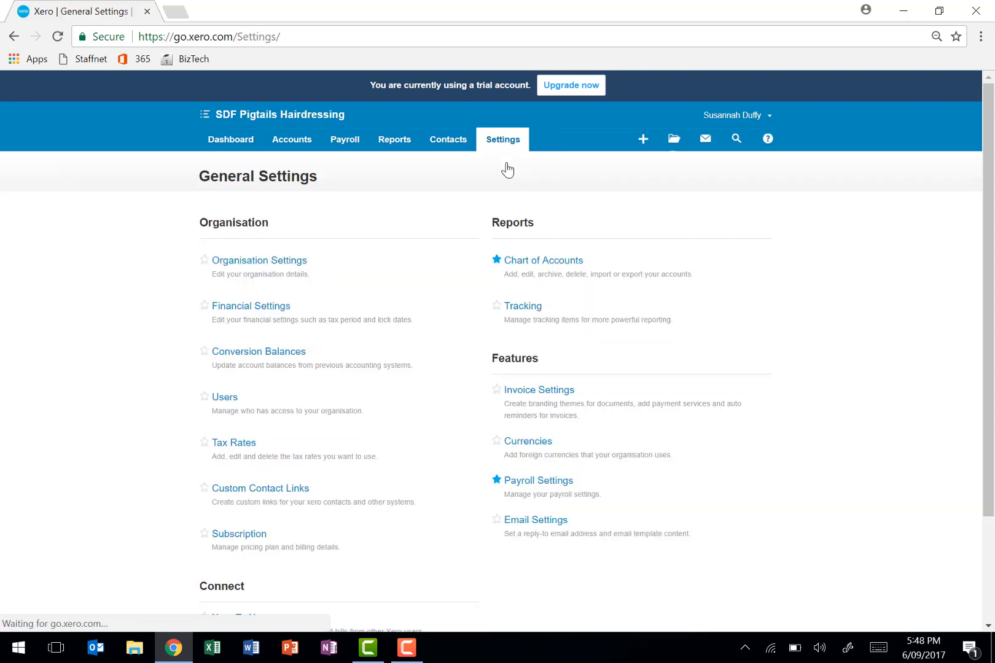
click(225, 398)
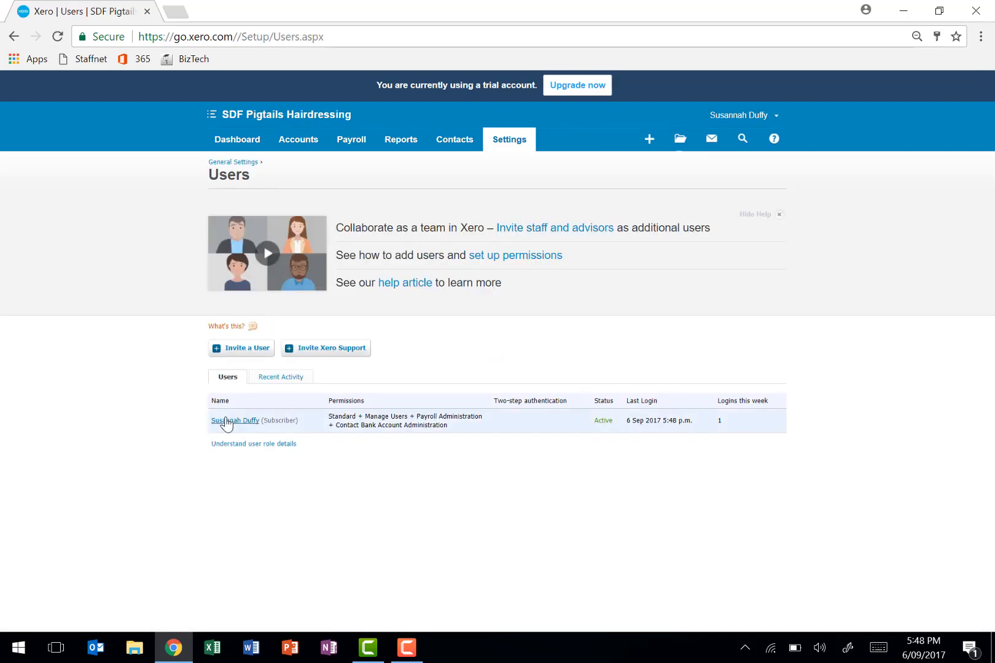
click(227, 422)
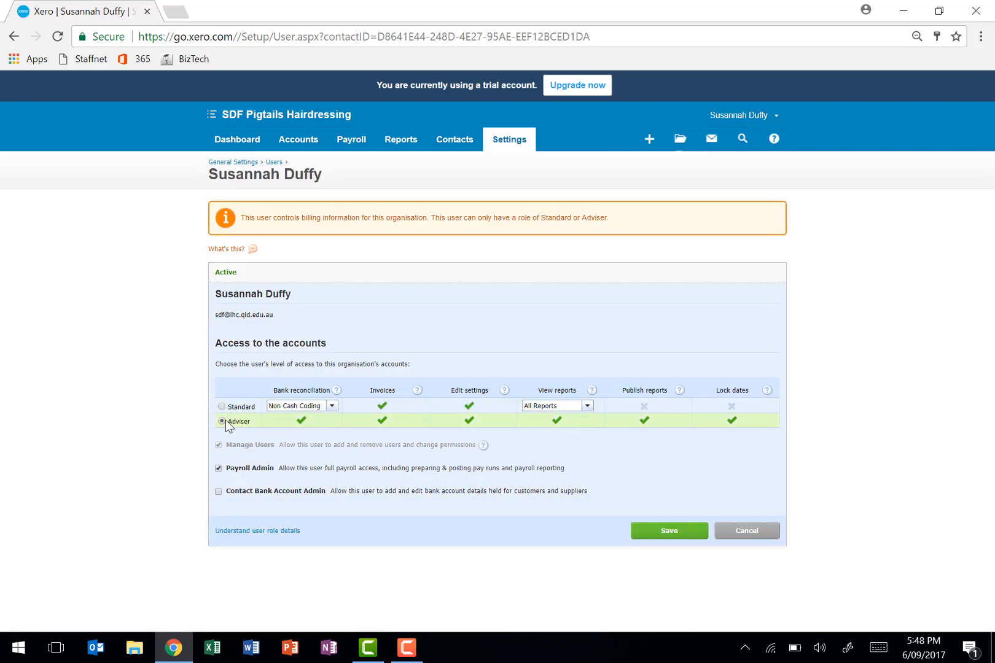
click(651, 532)
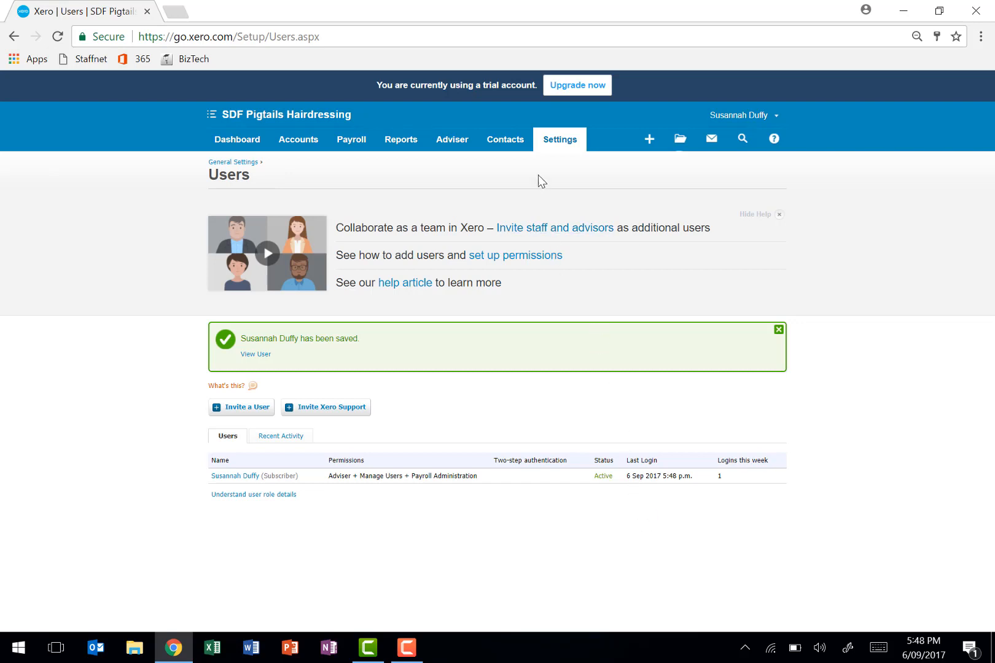
- Begin a chart of accounts import, marking the file as containing account balances, with a July 2017 conversion date
click(541, 150)
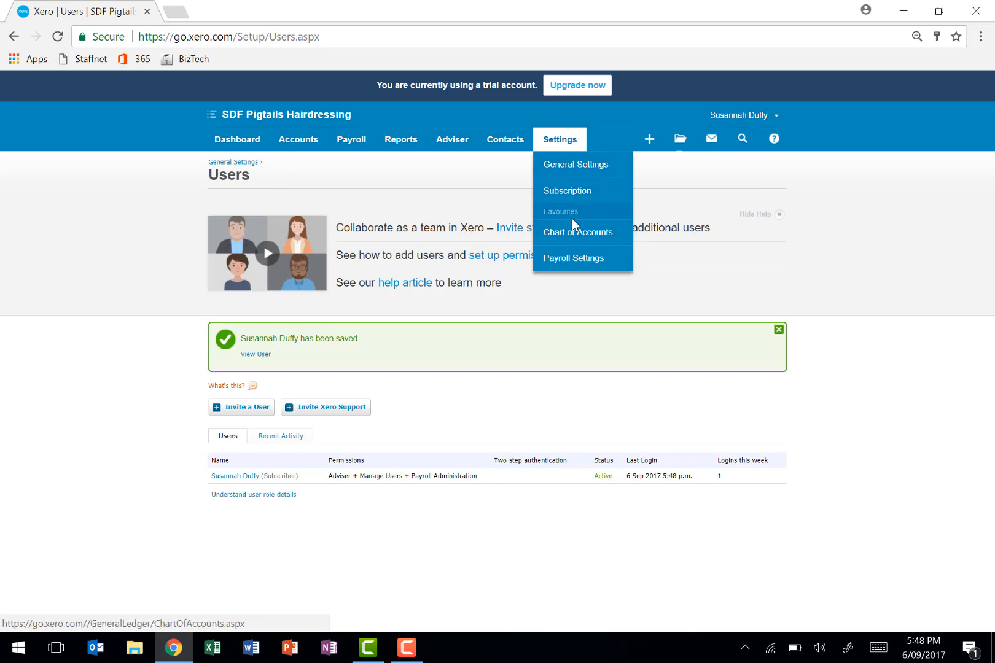
click(570, 236)
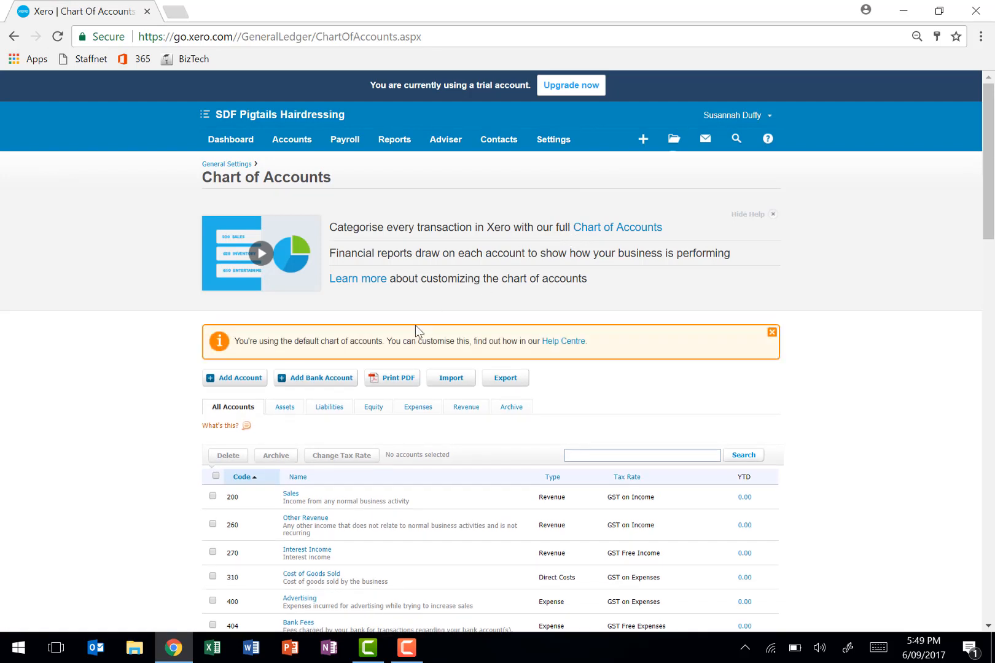
click(452, 378)
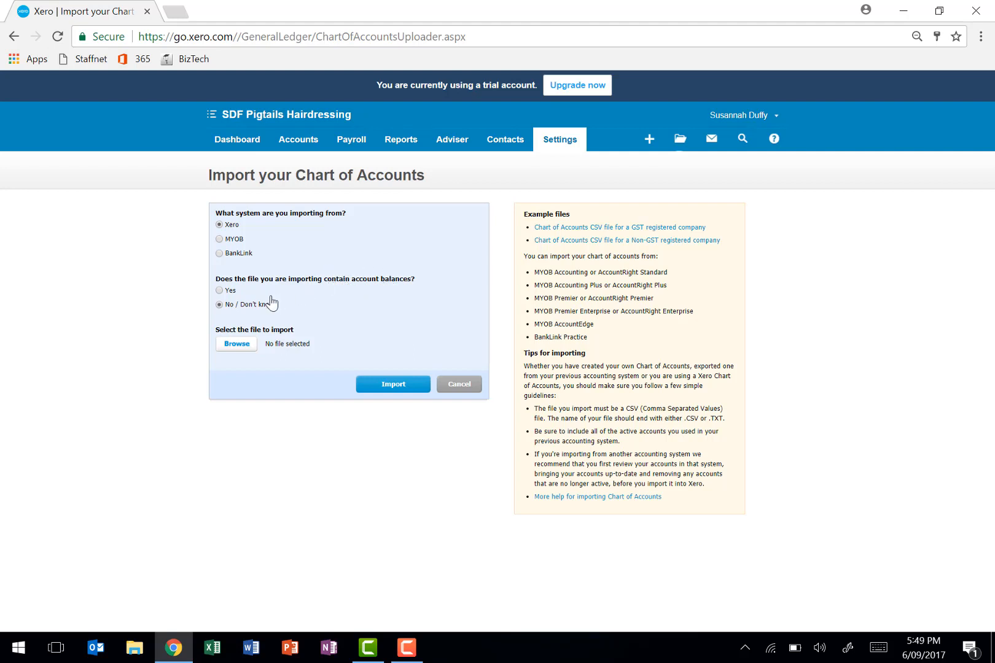
click(228, 292)
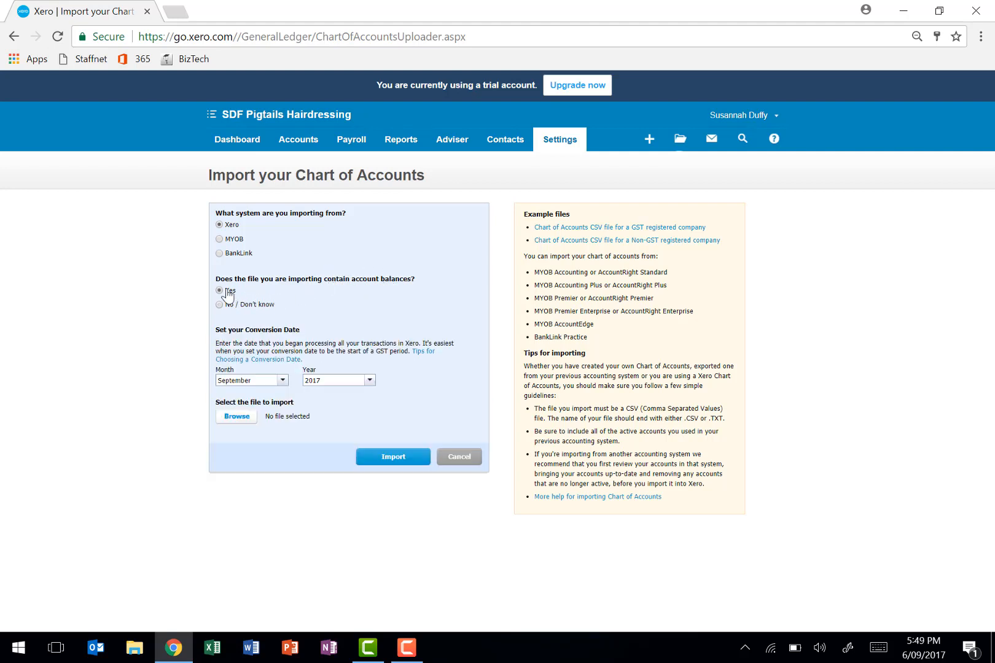
click(281, 382)
click(247, 471)
- Import the file ChartOfAccounts - Pigtails Hairdressing from the 10ABM documents folder and confirm the imported accounts
click(232, 419)
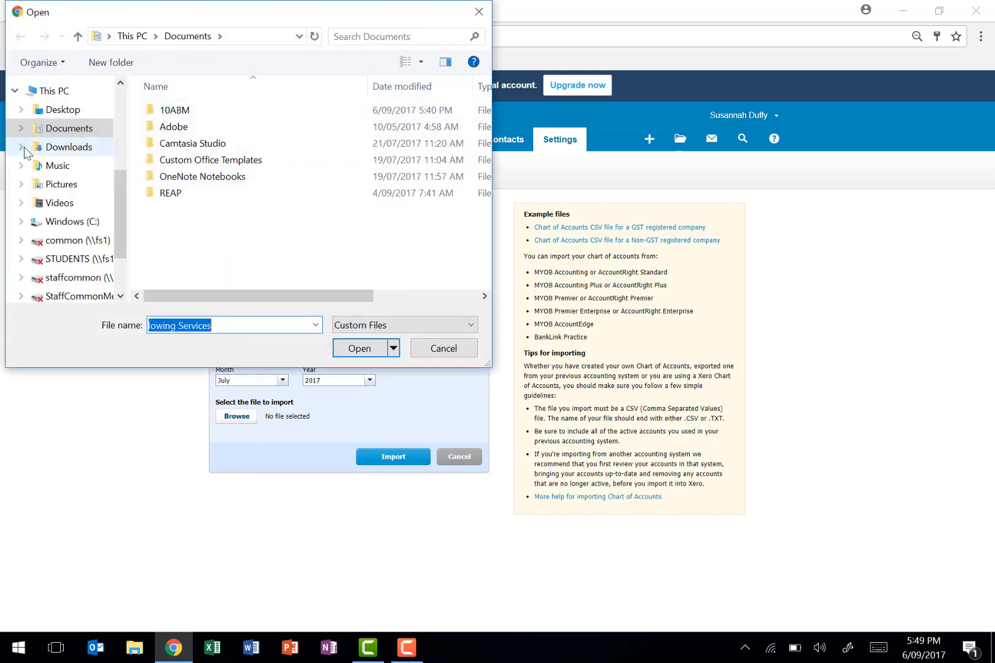
double_click(172, 113)
click(176, 128)
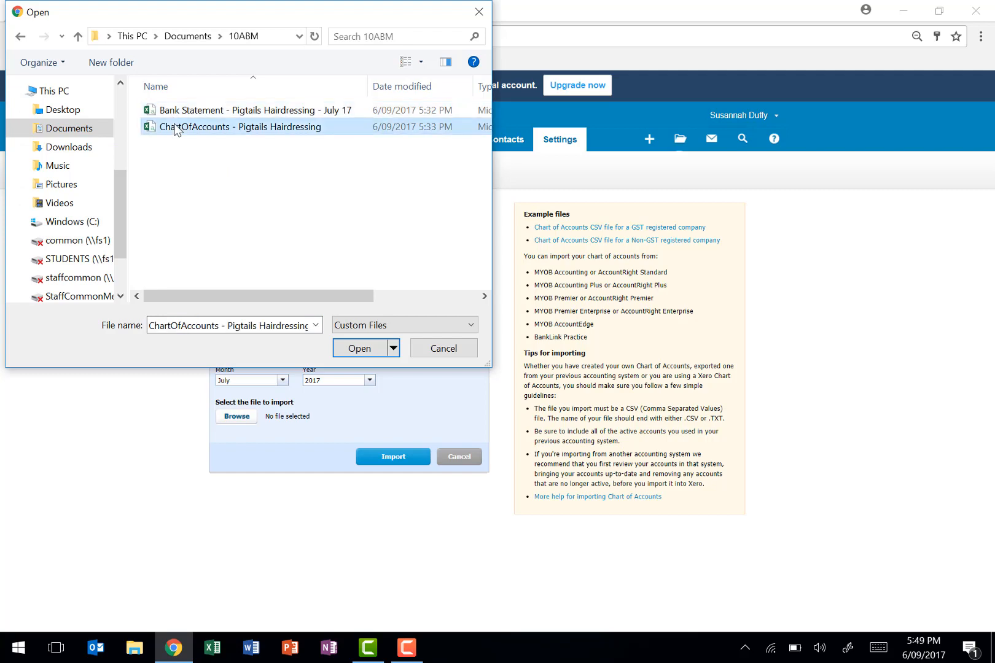
click(347, 345)
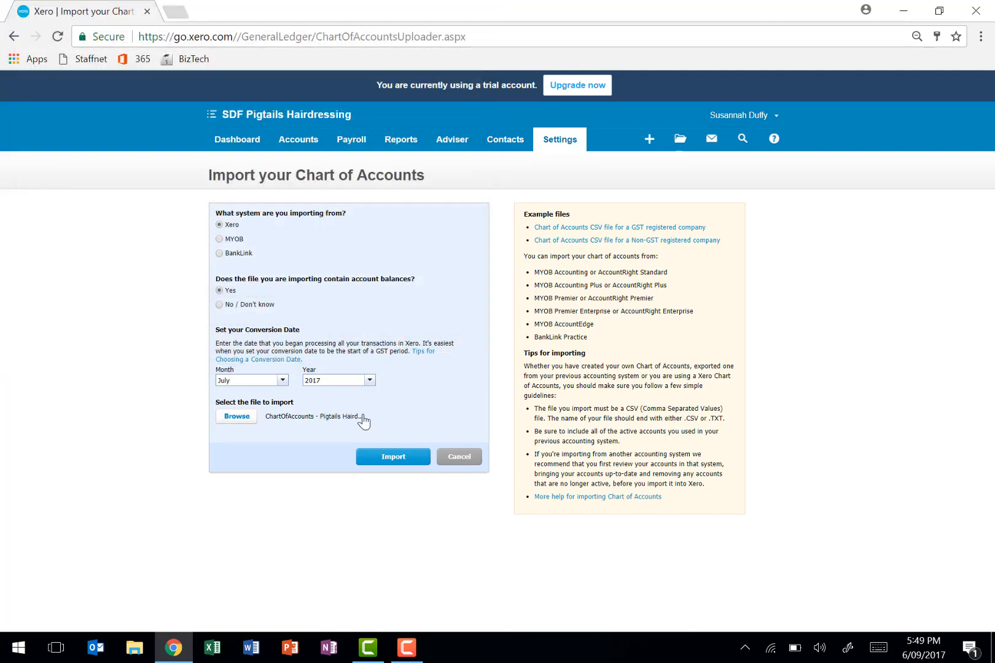
click(381, 461)
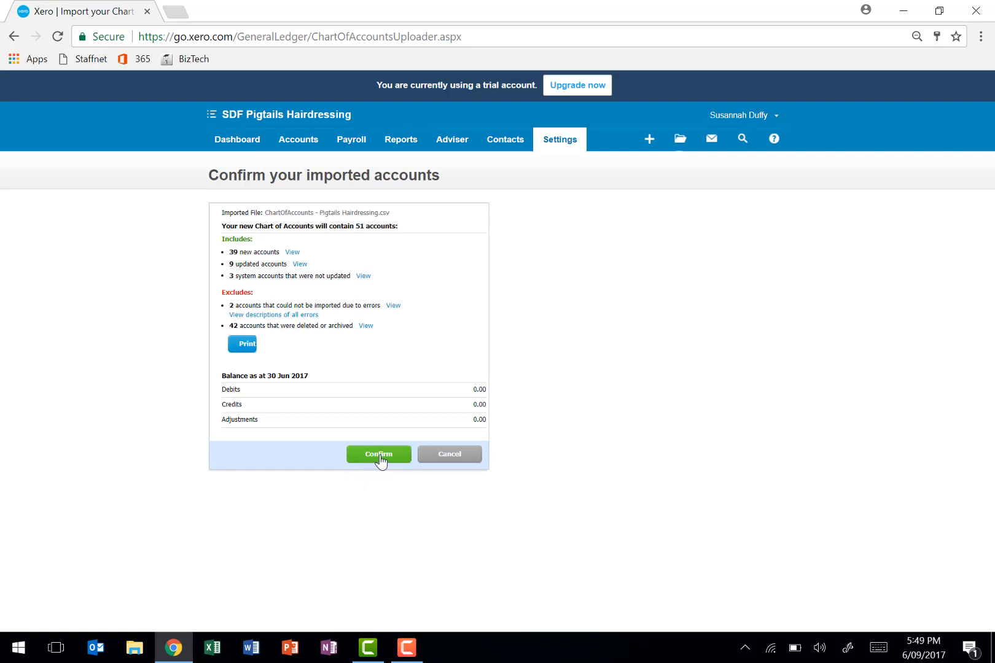
click(379, 457)
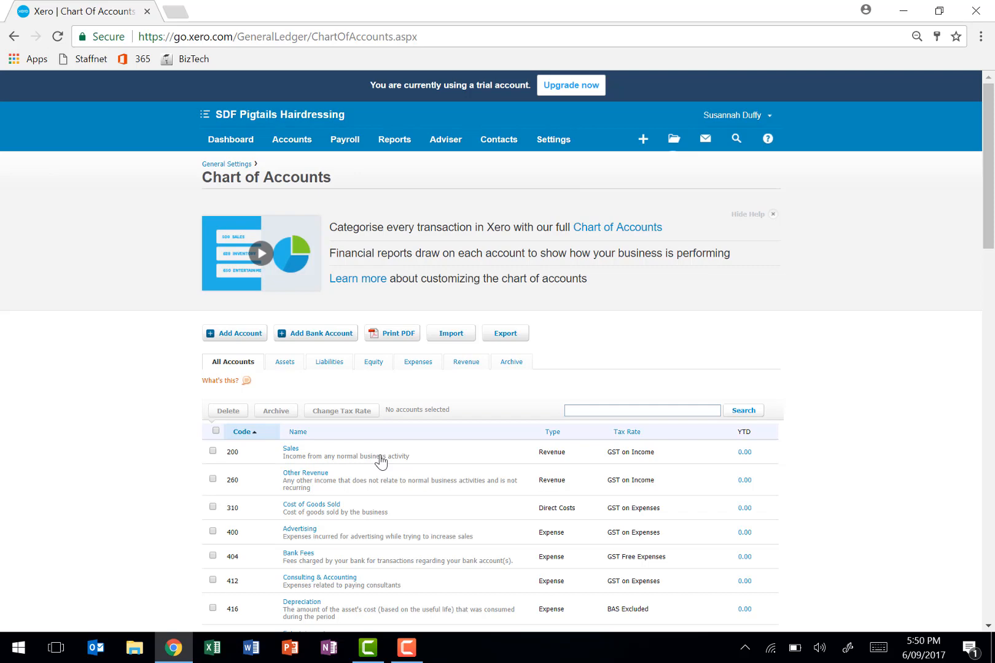
- Add an Expense account with code 408, named Cleaning, with payments to the account enabled, and save it
click(230, 339)
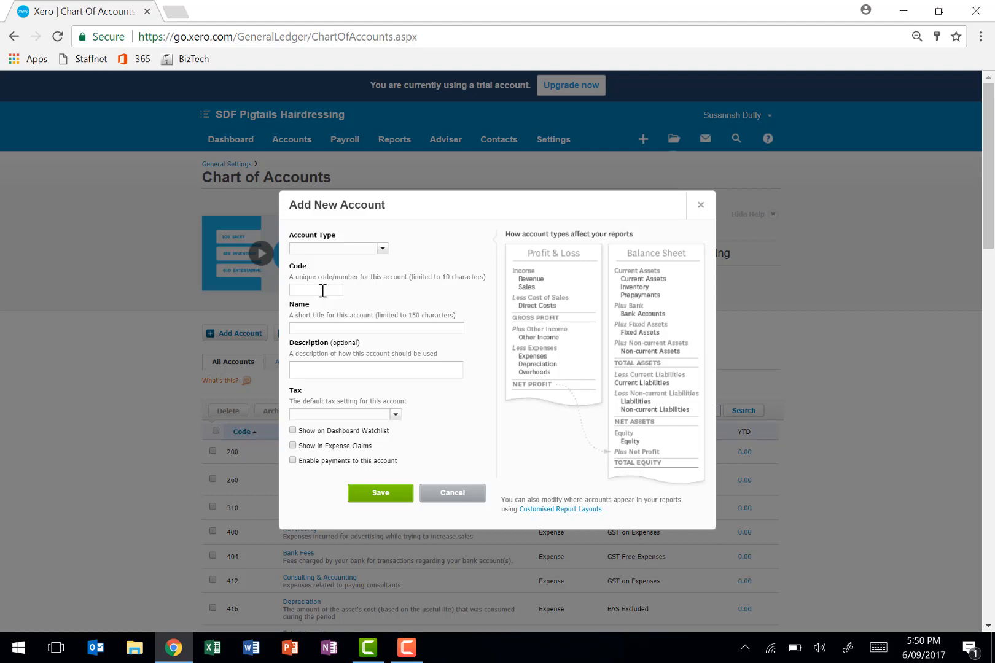
text(Expense)
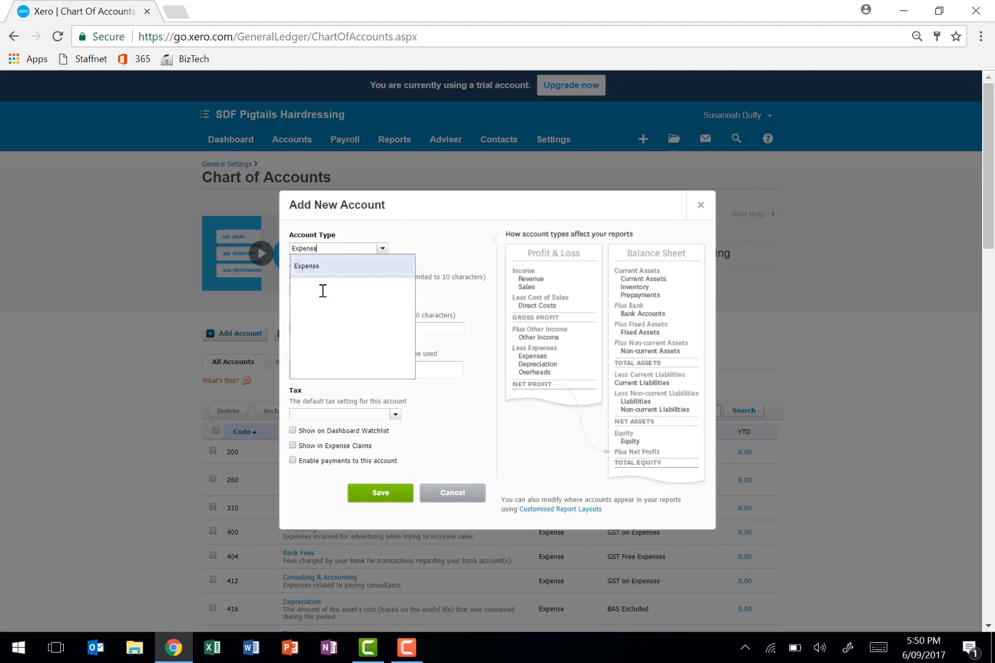
key(Tab)
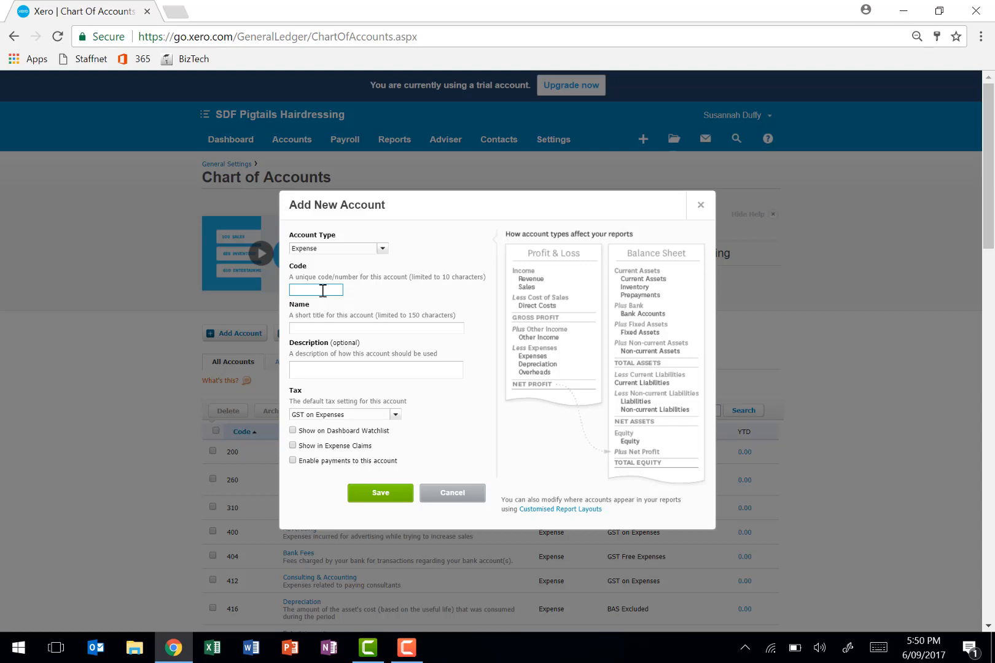
text(8)
key(Tab)
text(C)
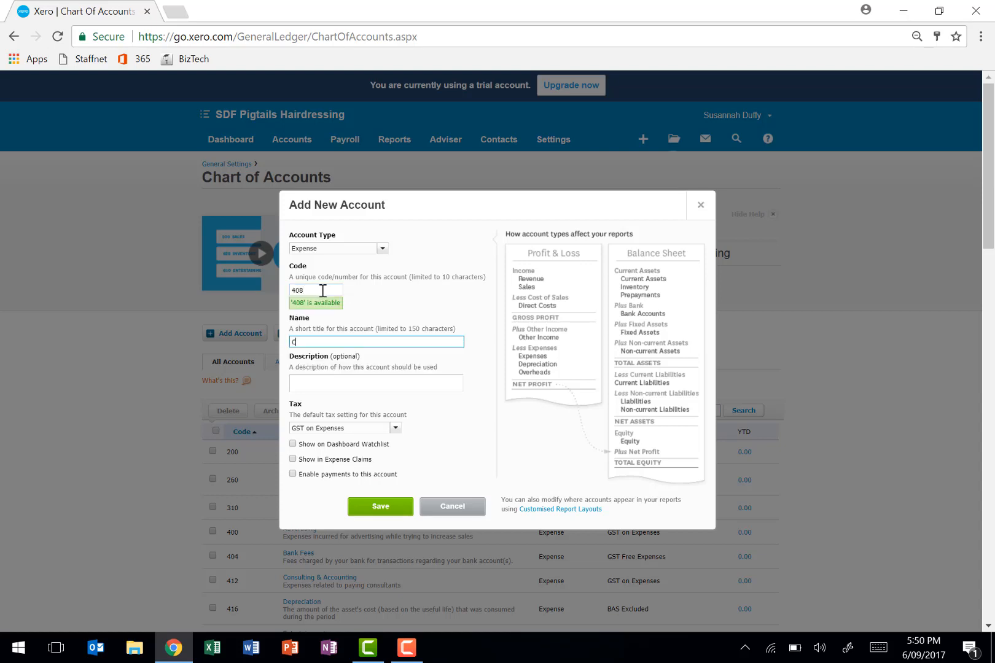
text(leaning)
key(Tab)
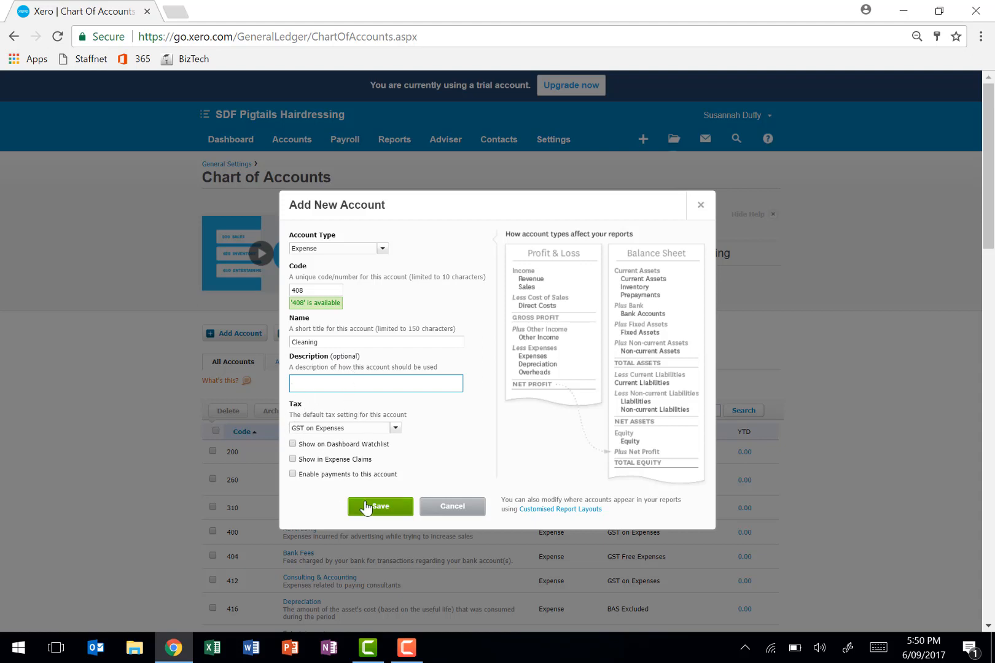
click(350, 476)
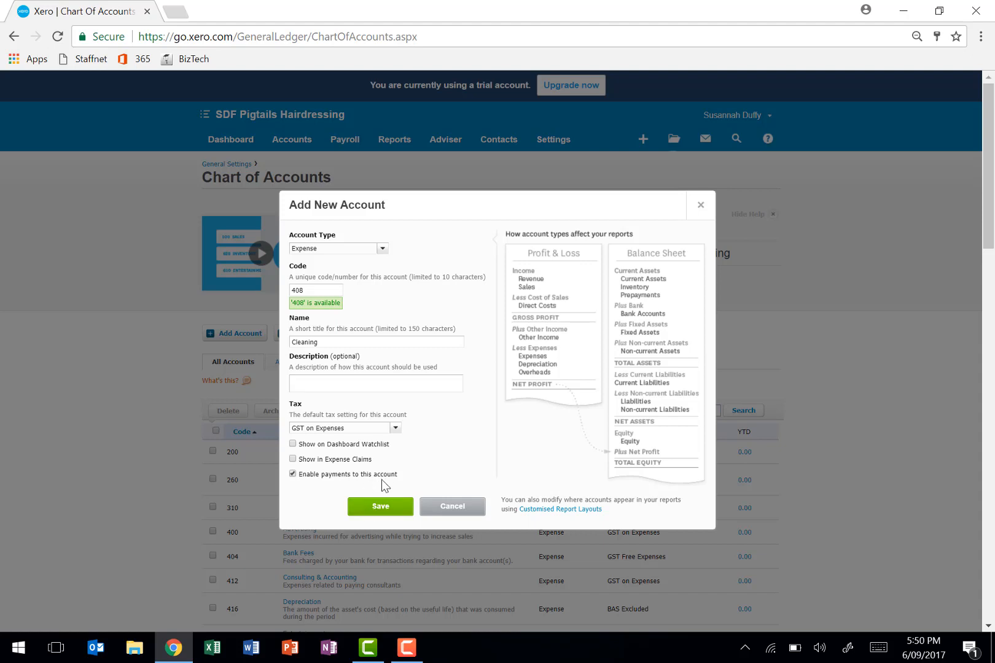
click(370, 510)
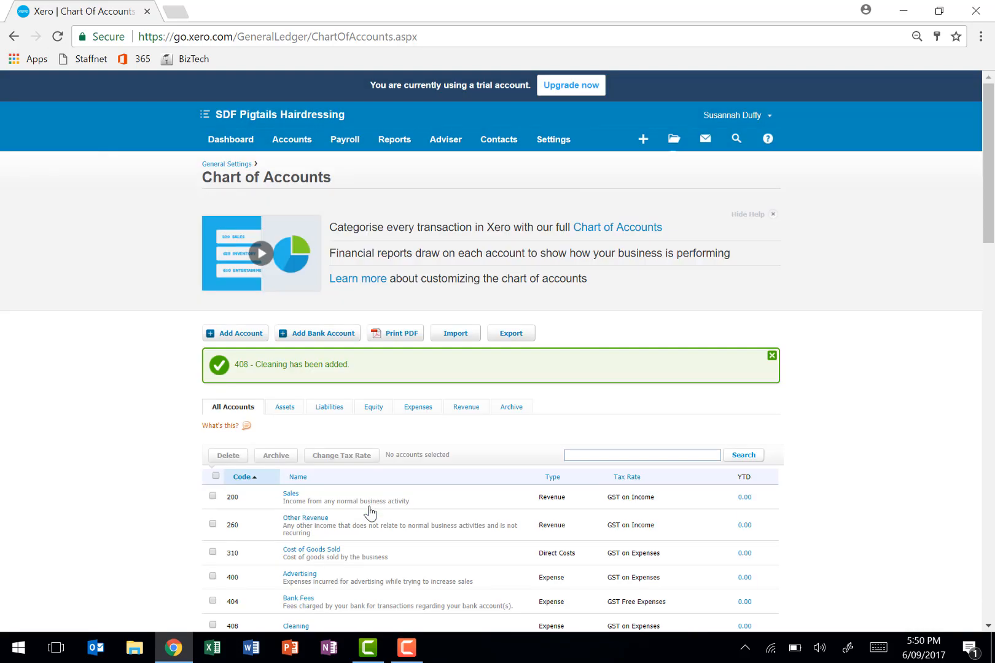
- Add a Revenue account with code 270, named Interest Income, taxed as GST Free Income with payments enabled, and save it
click(226, 335)
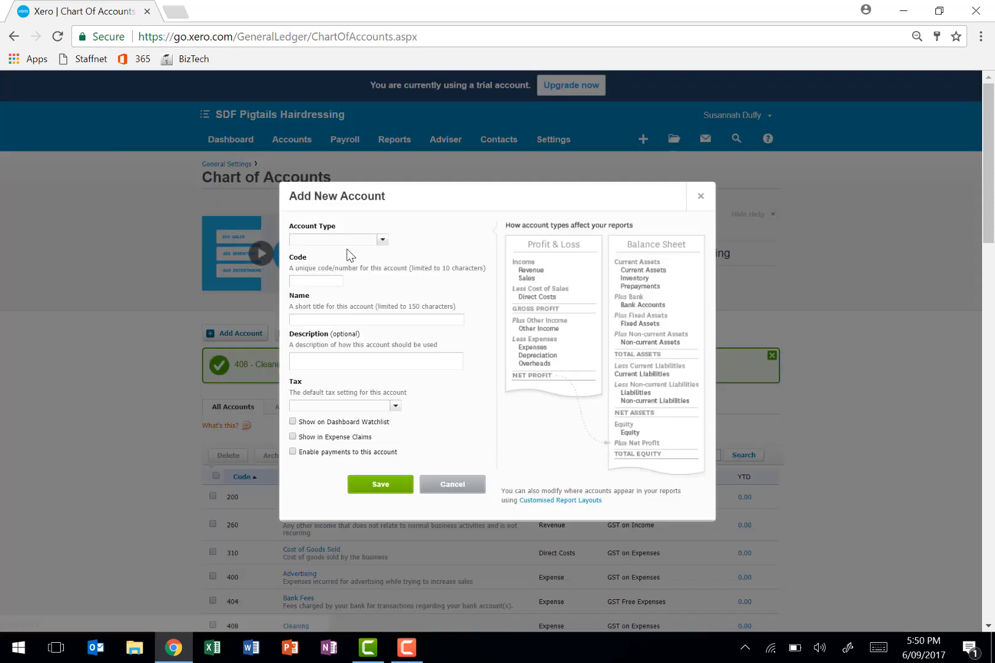
text(Revenue)
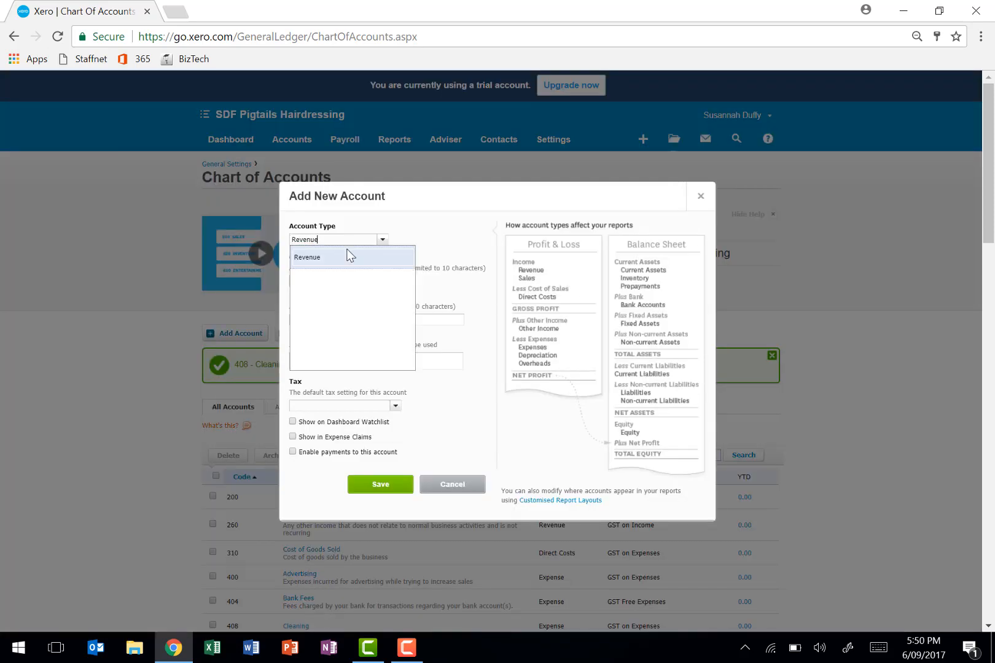
key(Tab)
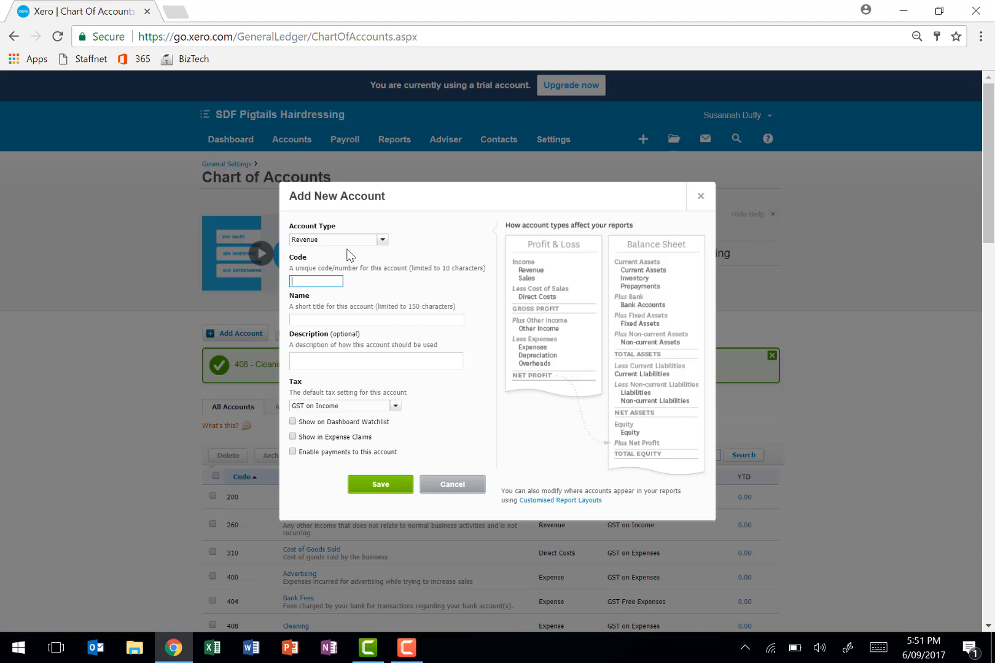
text(270)
key(Tab)
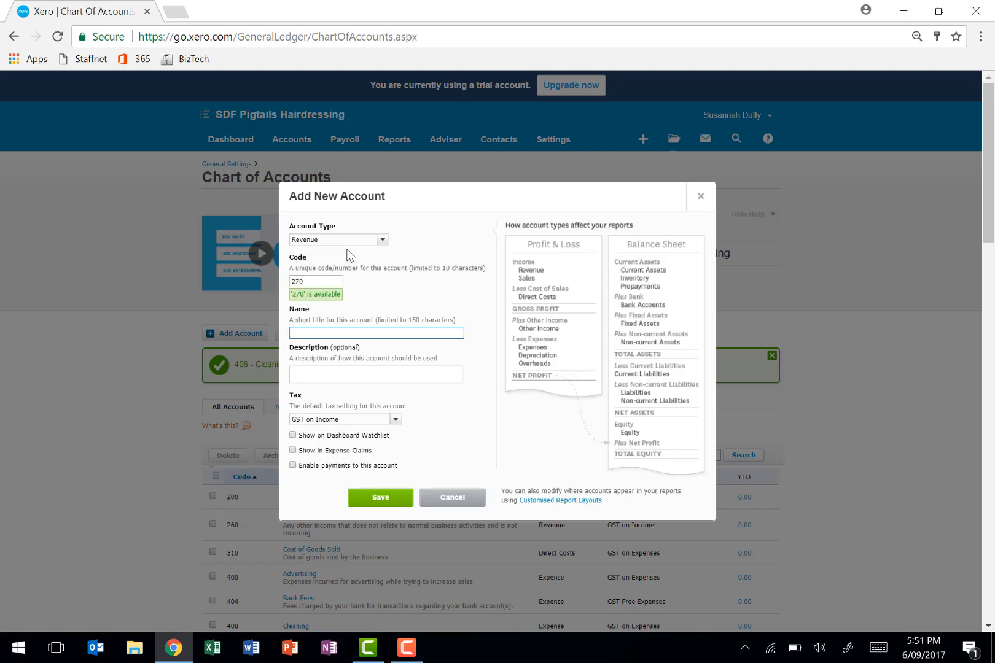
text(Interest Income)
click(395, 421)
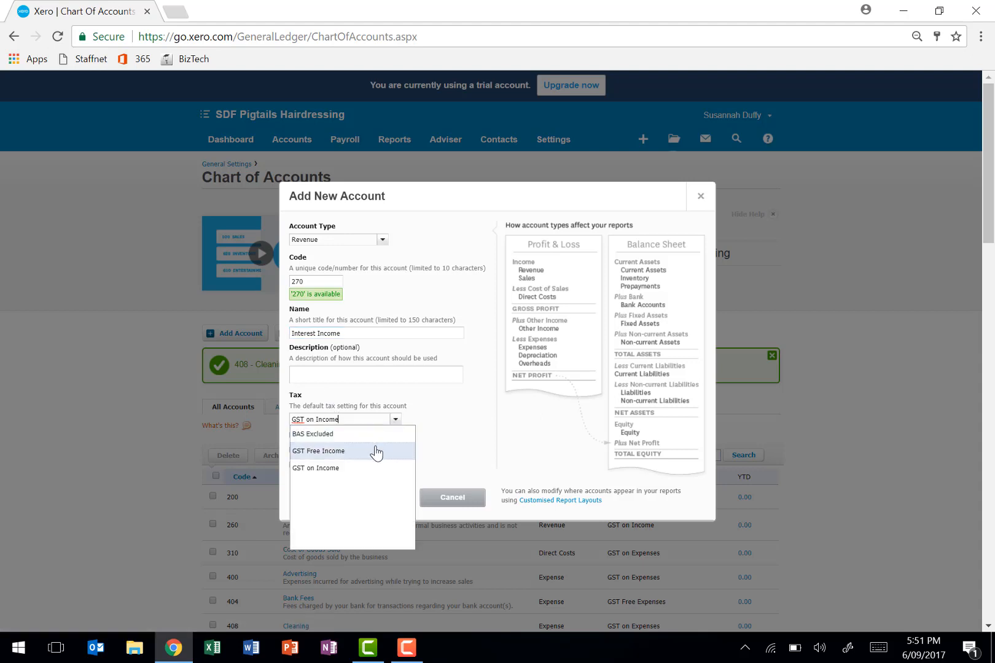
click(378, 451)
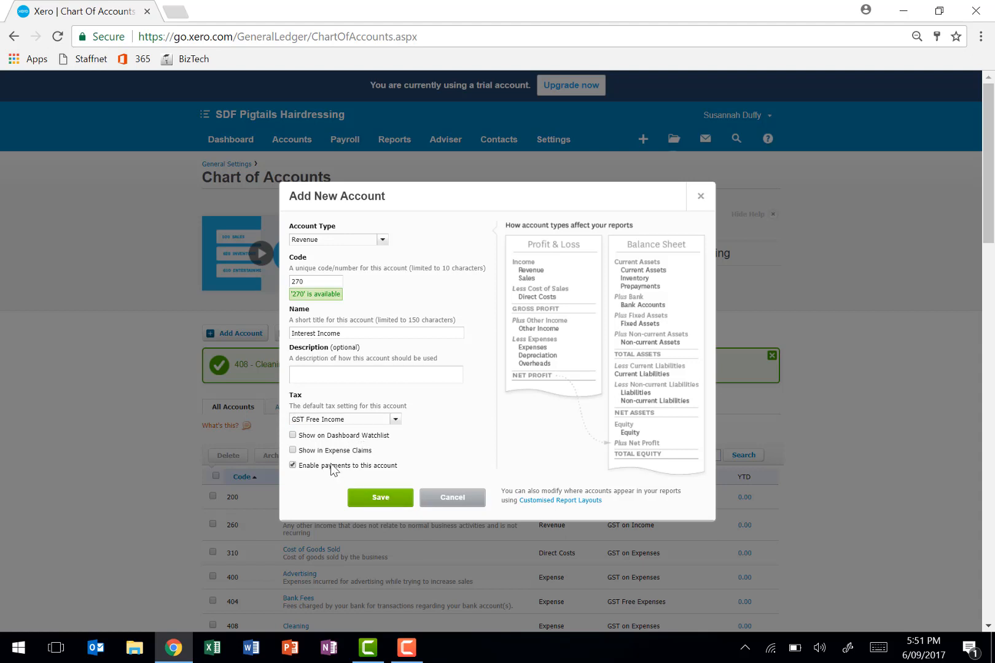
click(366, 498)
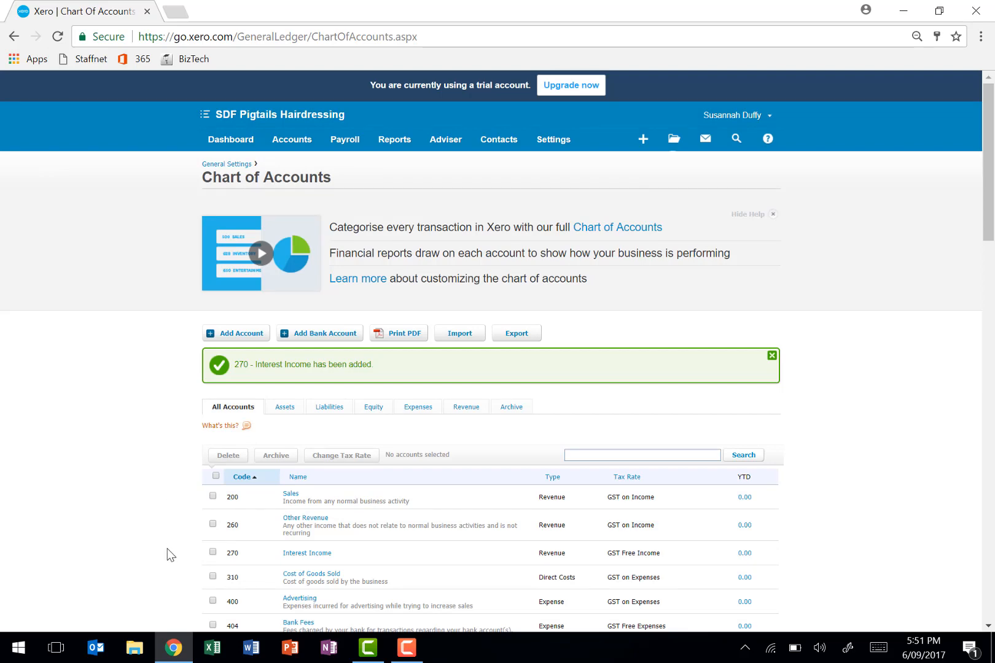
- Delete the Travel - International account, code 494, from the chart of accounts and confirm the deletion
scroll(170, 555, down, 7)
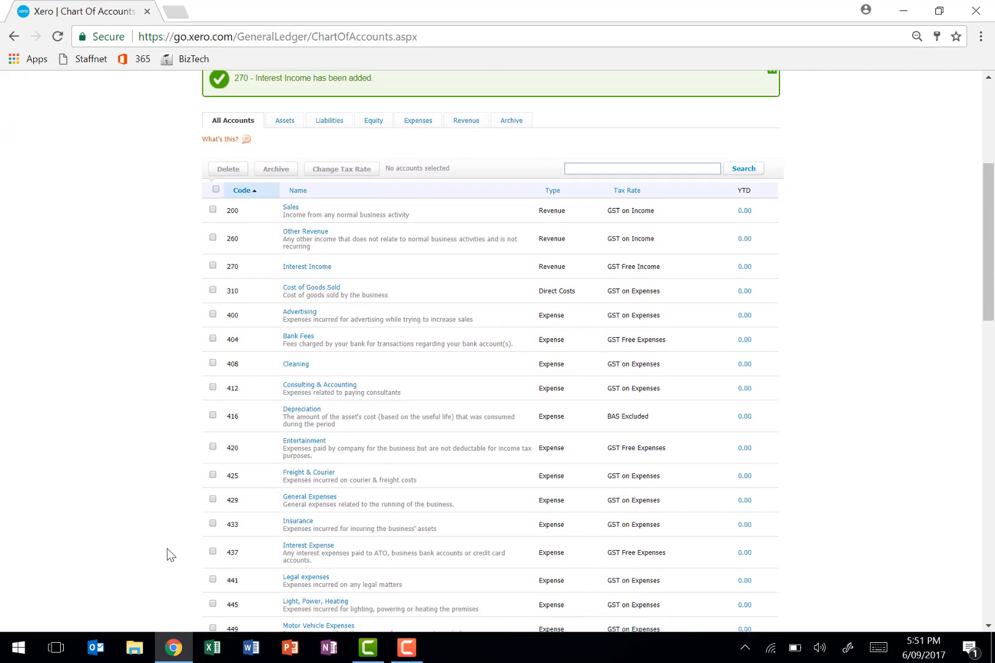
scroll(170, 554, down, 4)
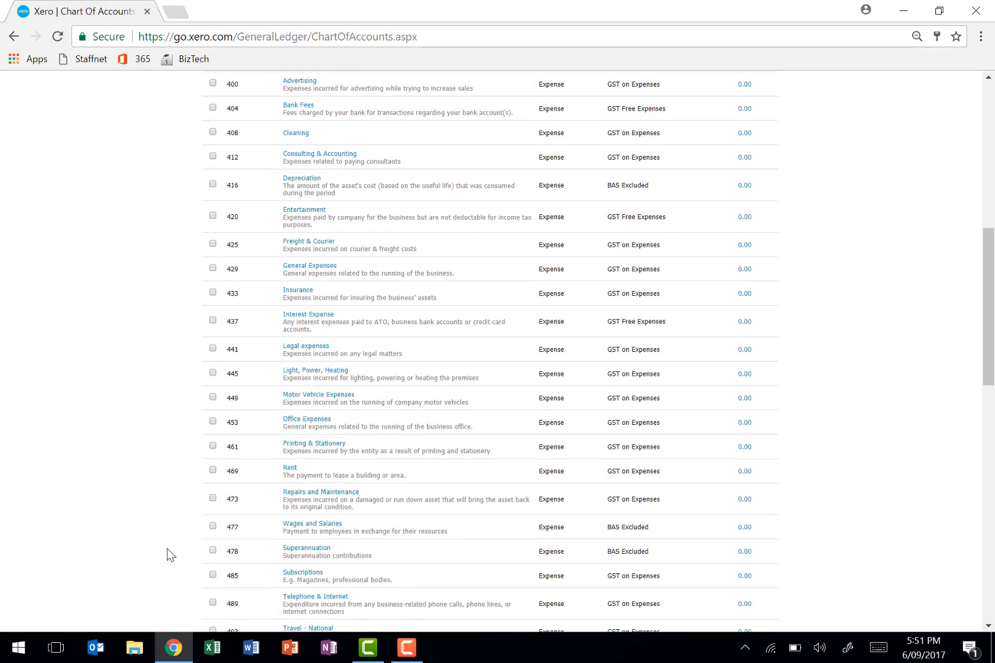
scroll(171, 555, down, 2)
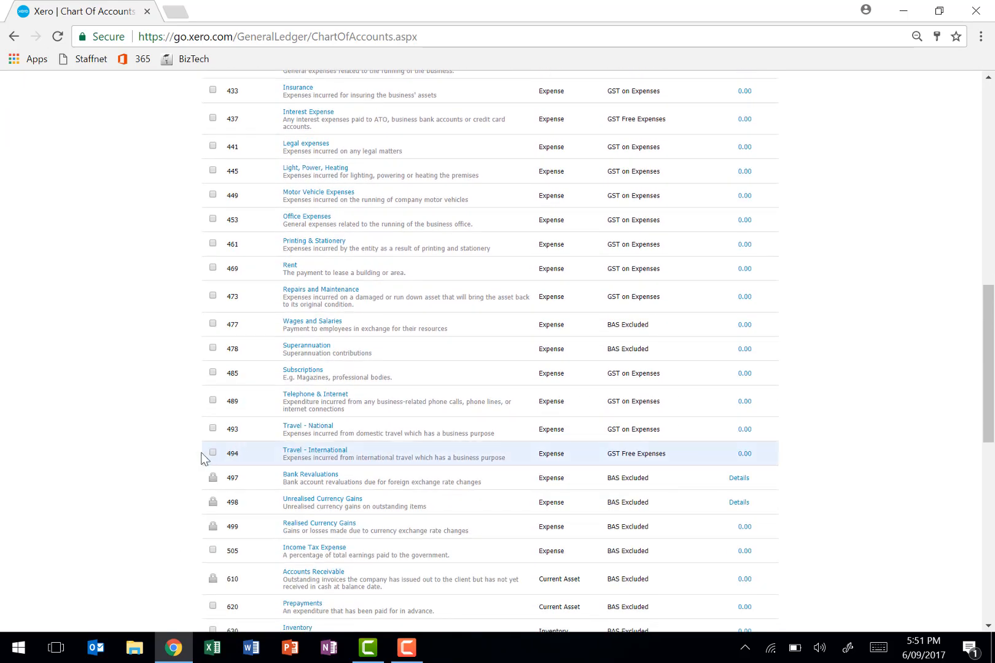
click(212, 455)
scroll(207, 456, up, 1)
scroll(207, 455, up, 10)
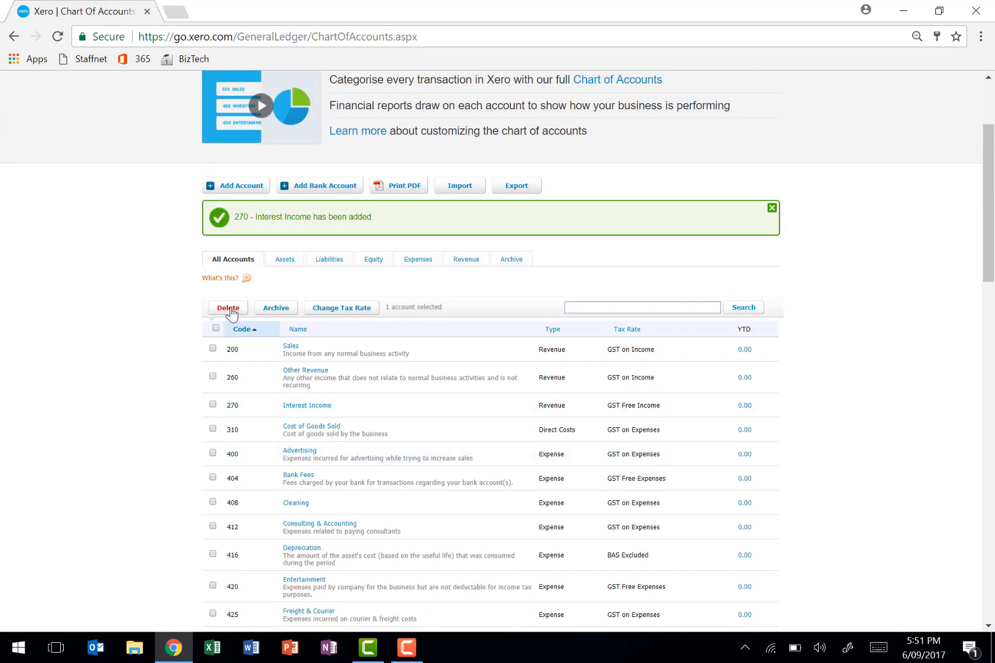
click(229, 309)
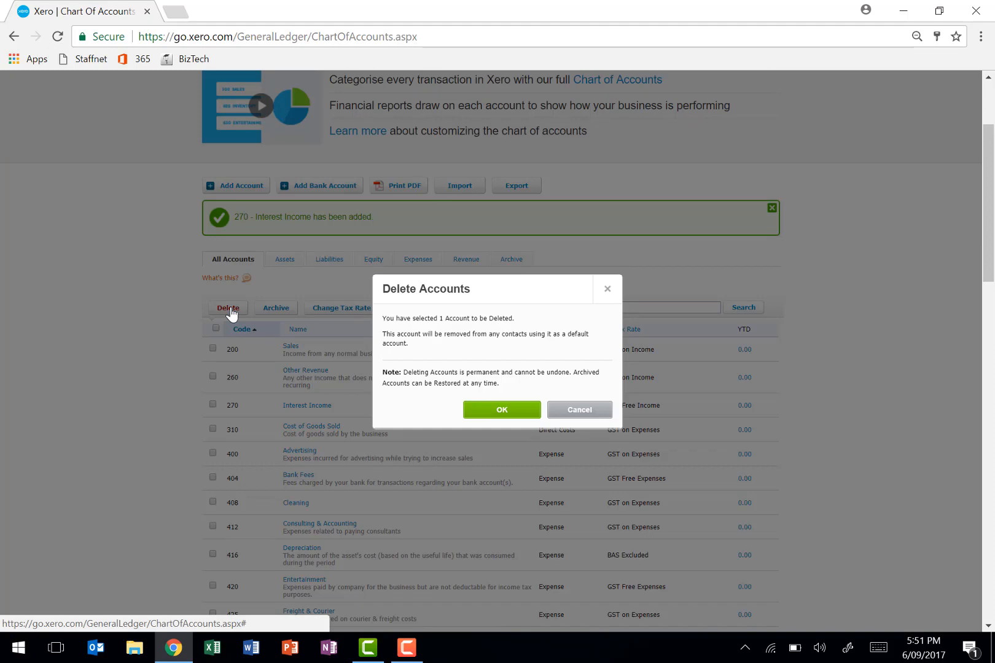
click(504, 410)
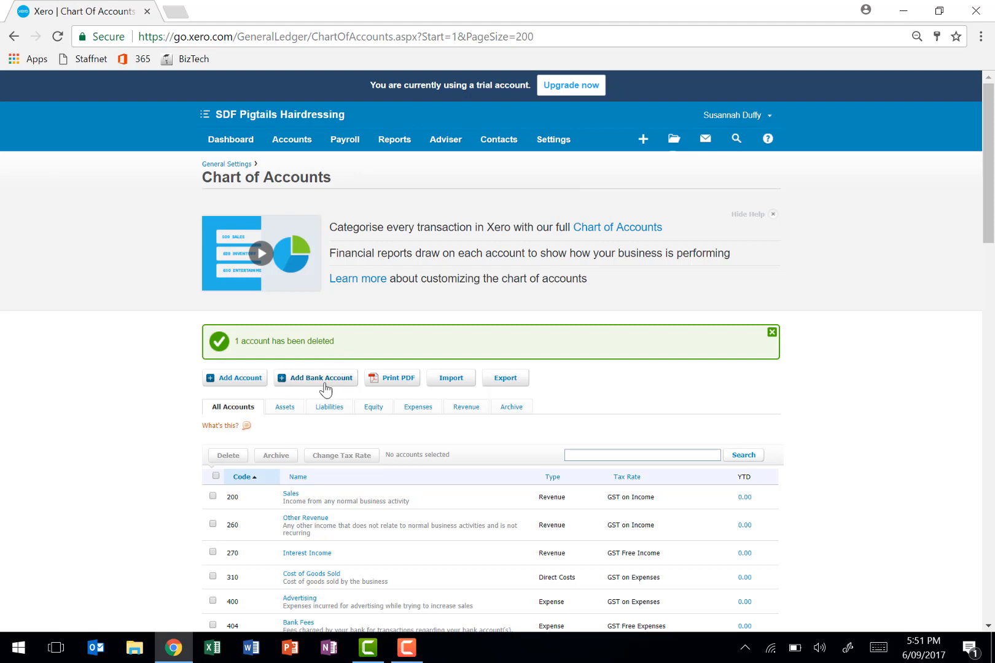
- Begin adding a bank account, searching for Westpac and choosing Westpac (AU) as the bank
mouse_move(296, 150)
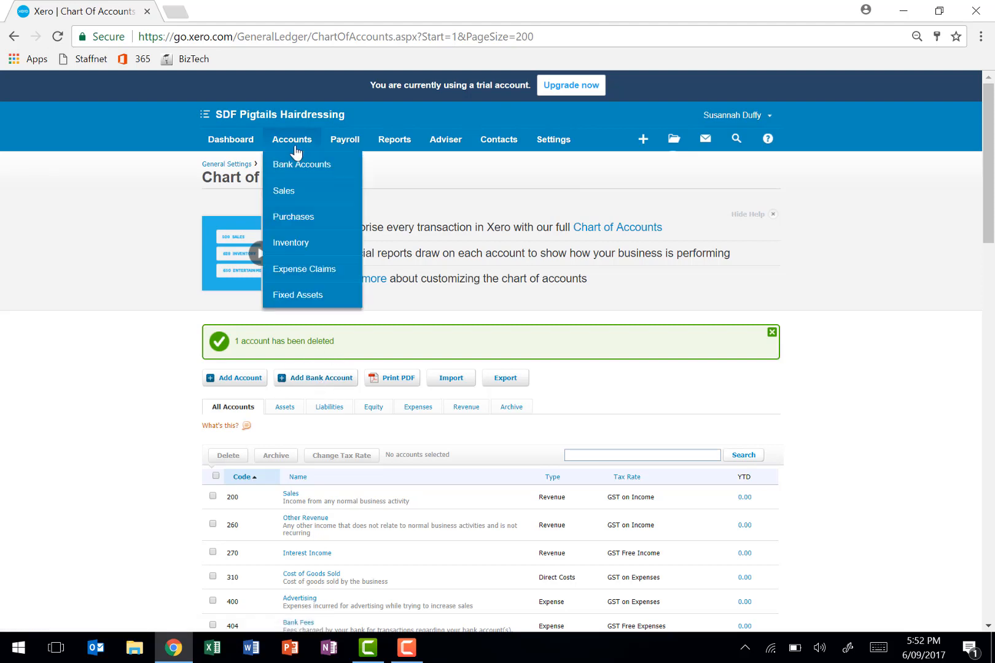
click(300, 166)
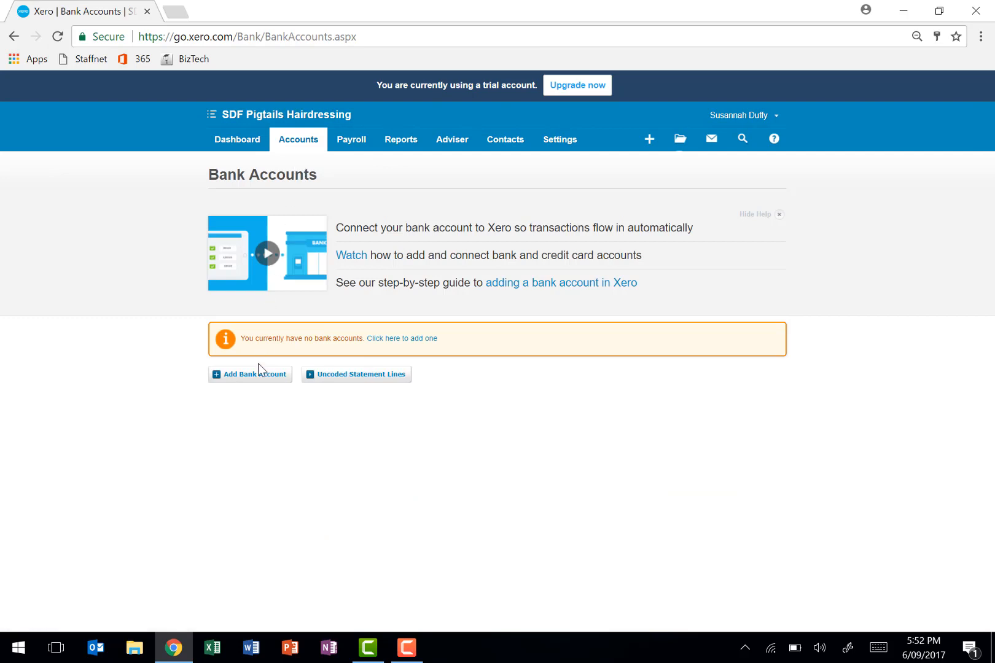
click(256, 374)
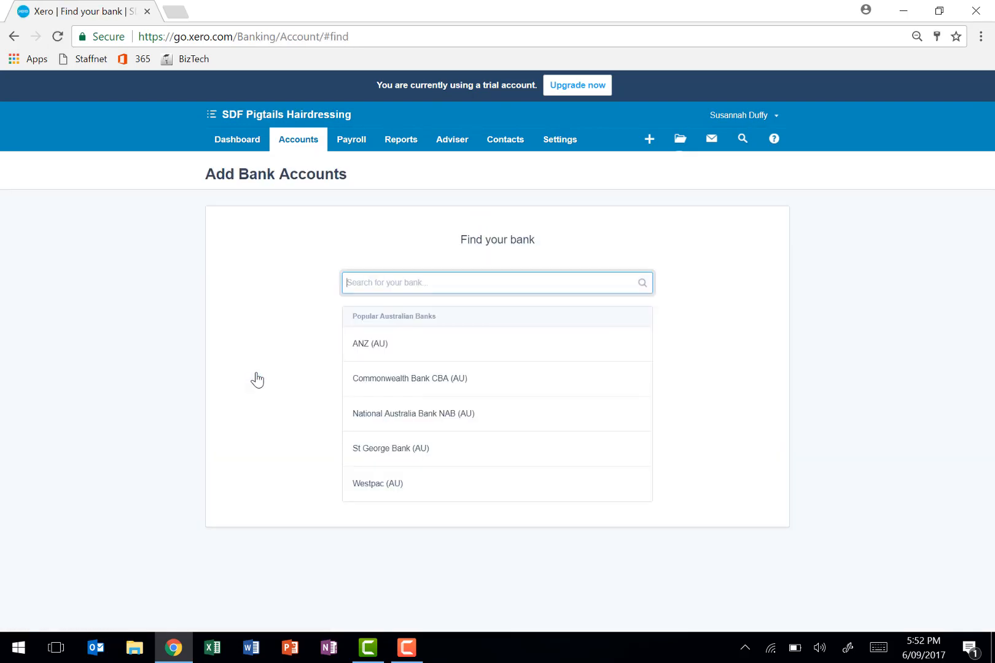
text(Westpac)
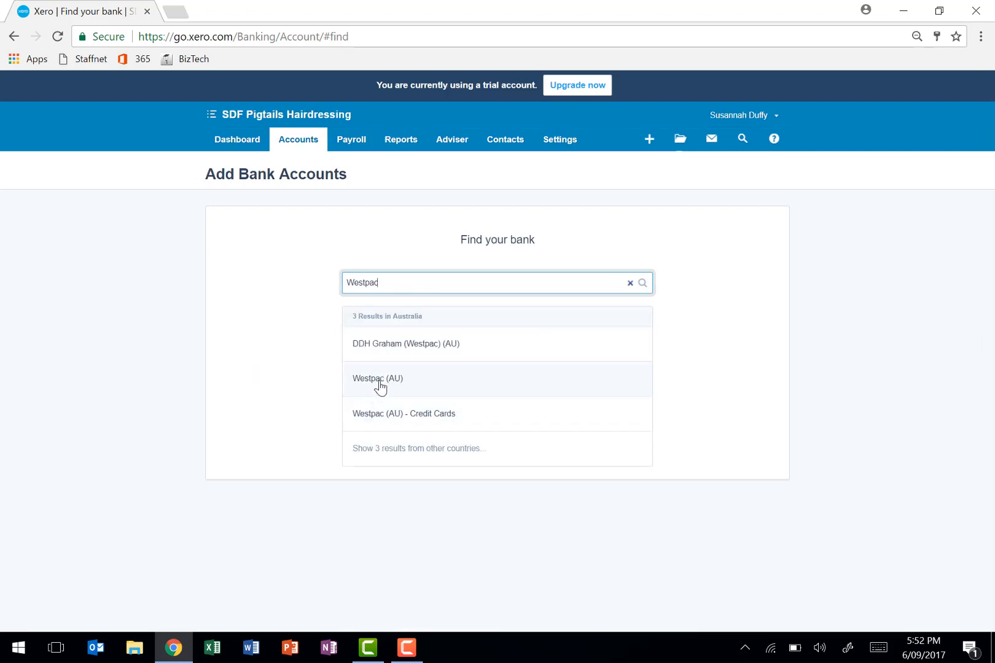
click(378, 386)
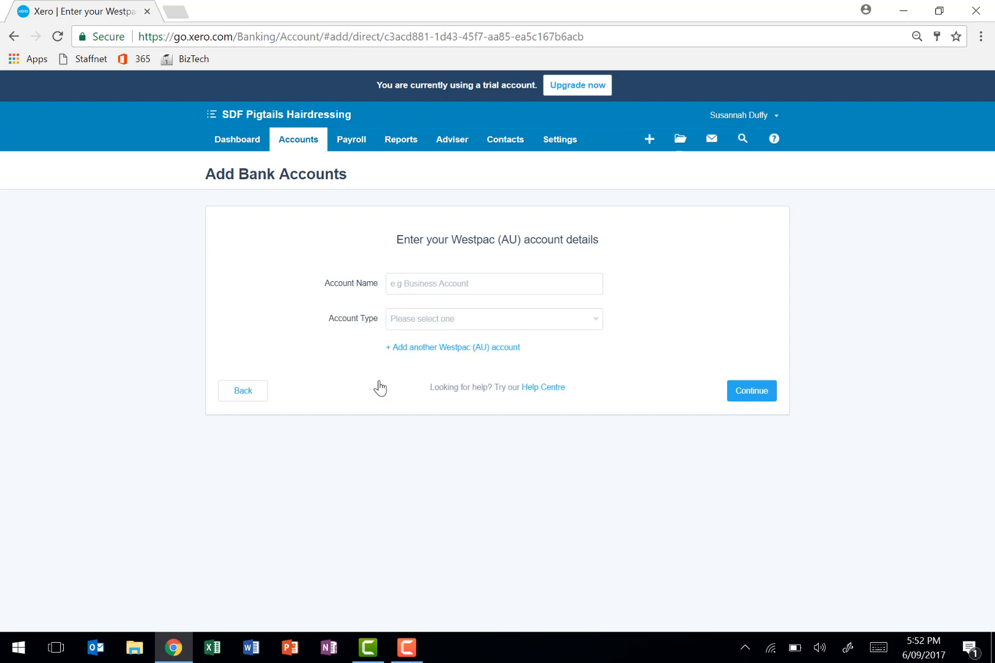
- Name the Westpac account Business Bank Account and set its account type to Everyday (day-to-day)
click(415, 283)
text(Bu)
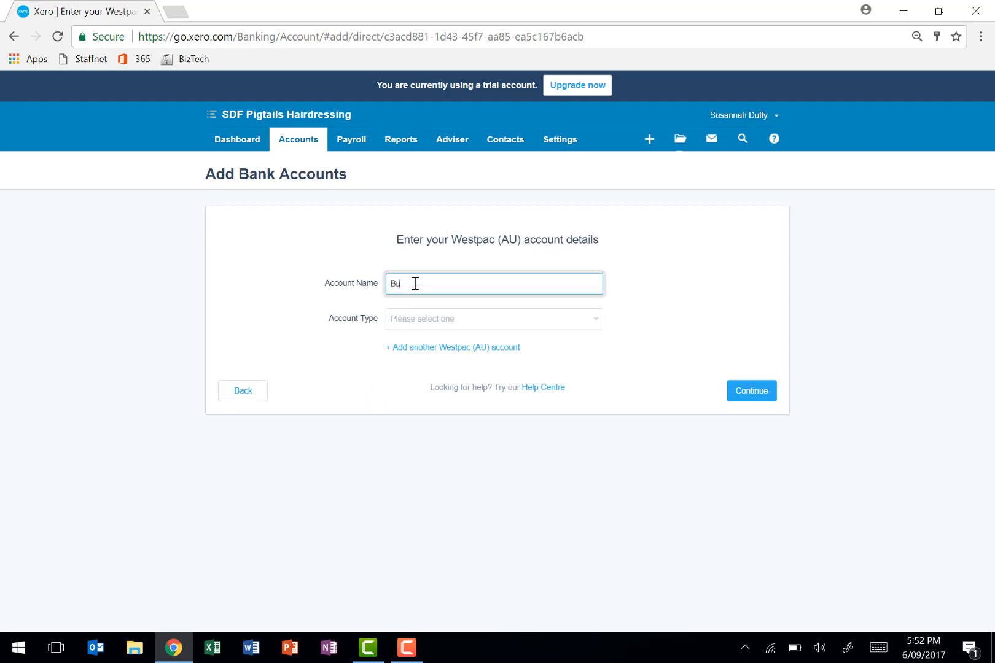
text(siness Barnk Account)
key(Tab)
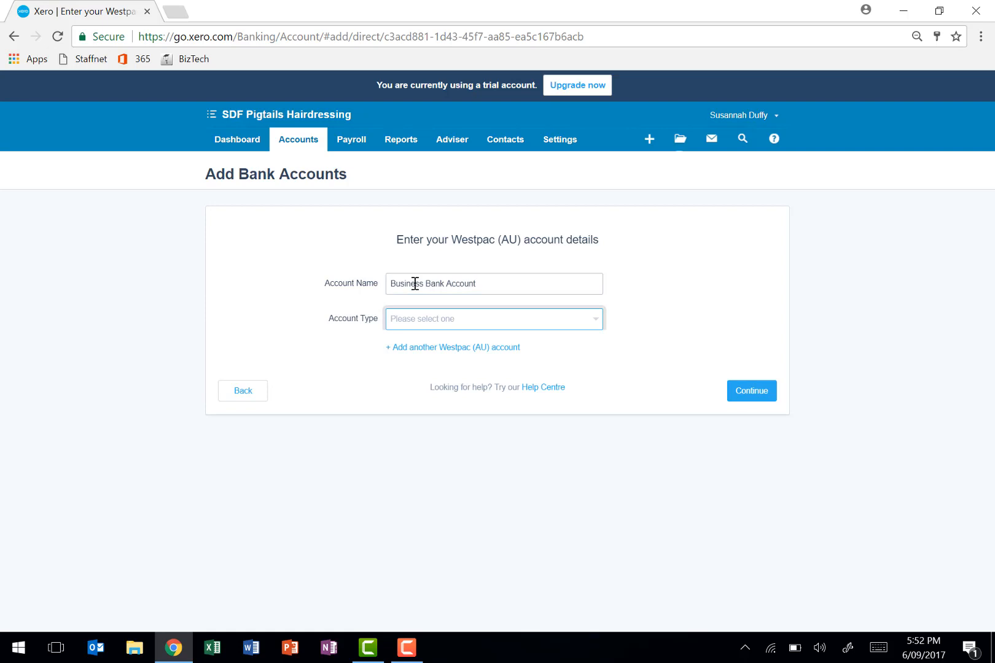
click(434, 319)
click(435, 356)
- Enter the bank account's BSB and account number, submit the details and skip the automatic transaction import form
click(436, 353)
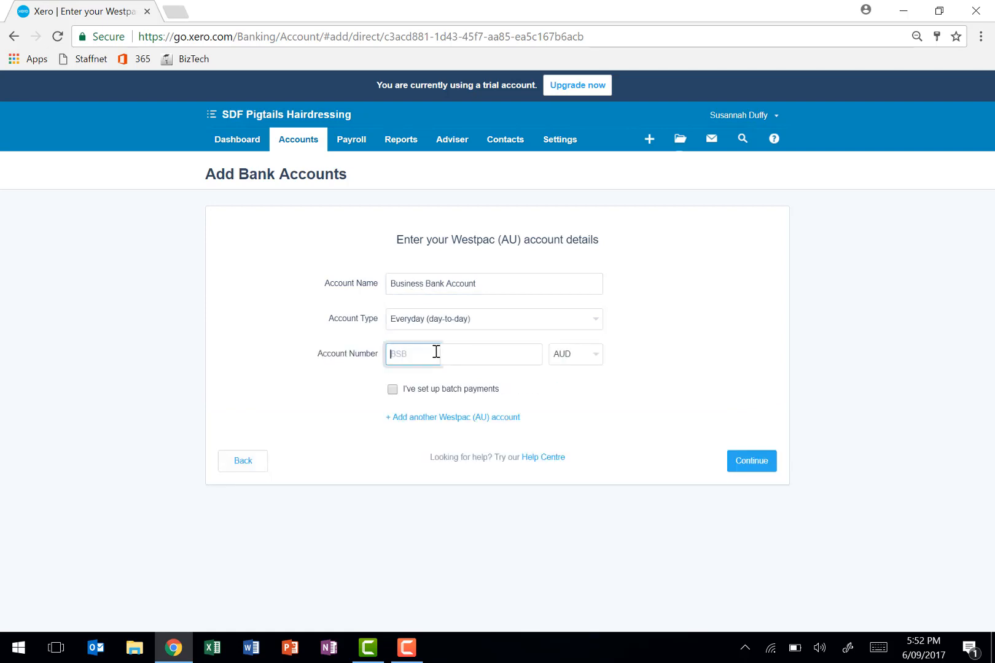
text(858-444)
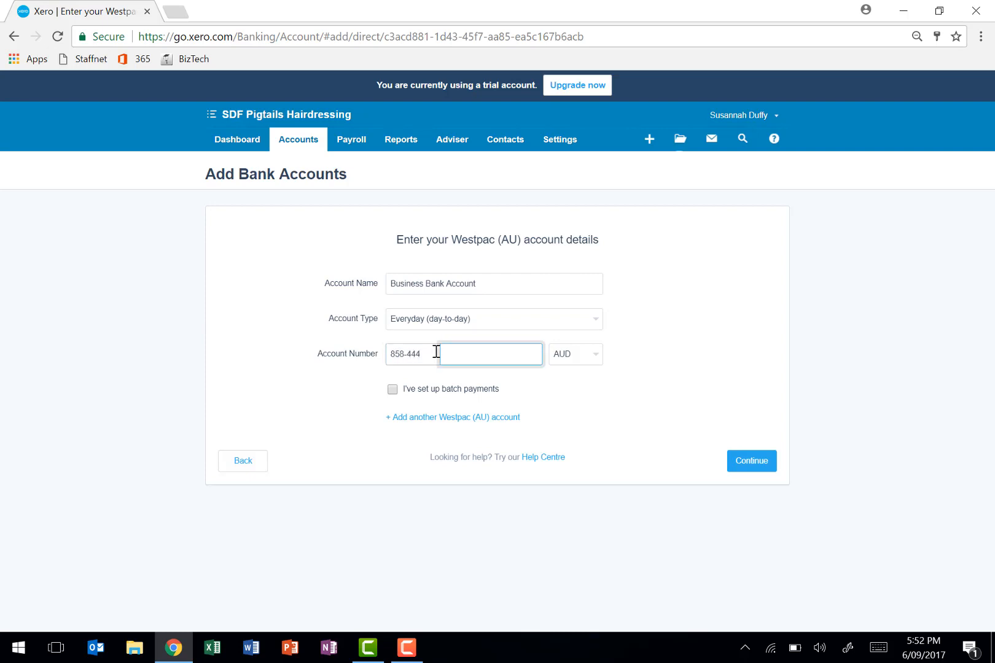
text(444444)
click(751, 469)
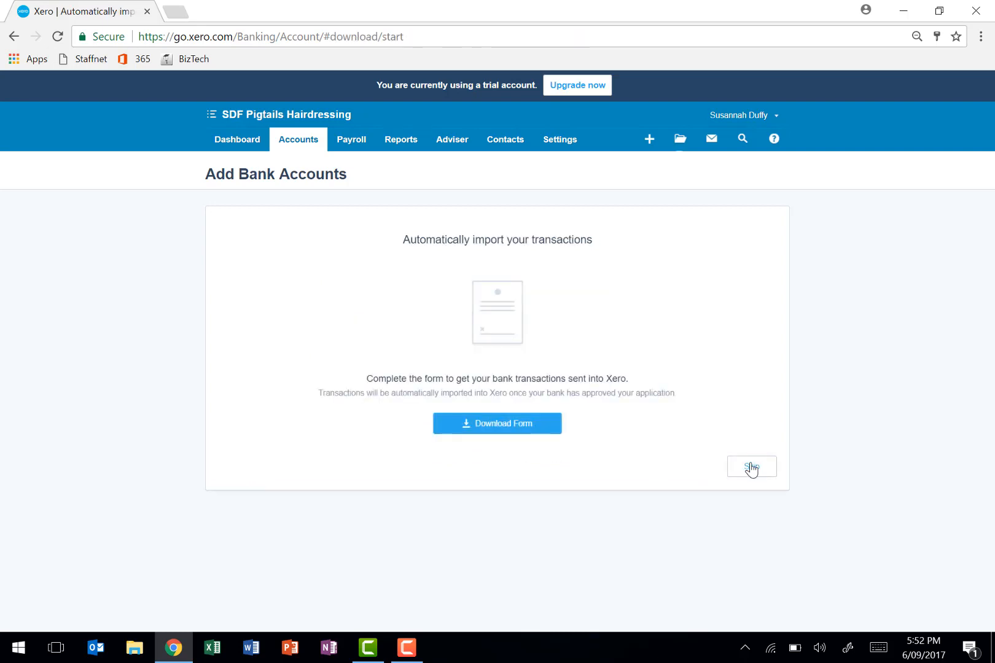
click(737, 474)
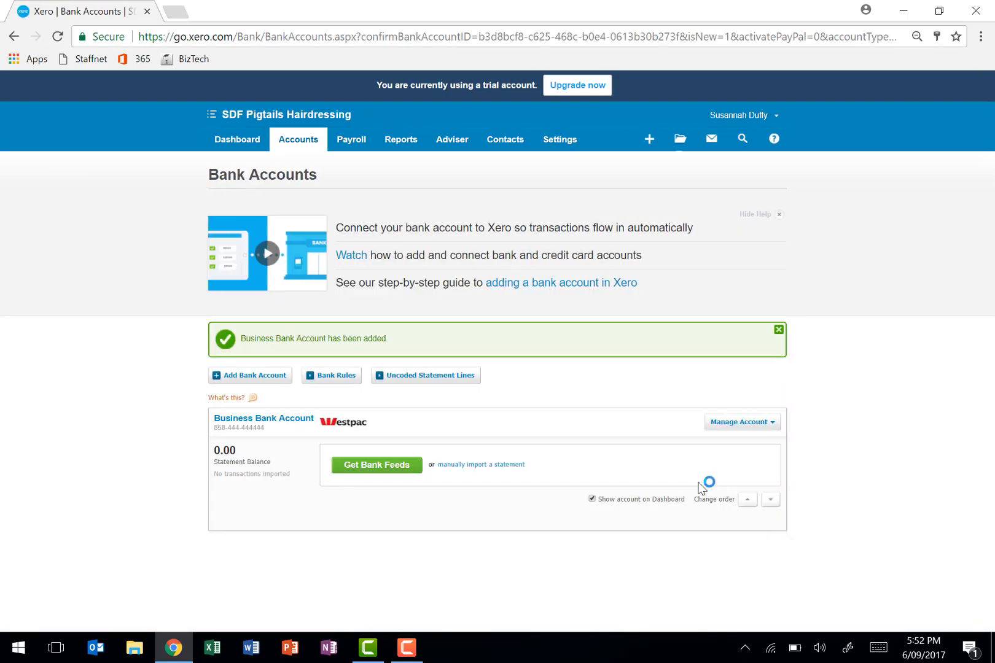
- Set the Business Bank Account's conversion balance to a 10,000 debit as at 30 Jun 2017 and save the balances
click(559, 151)
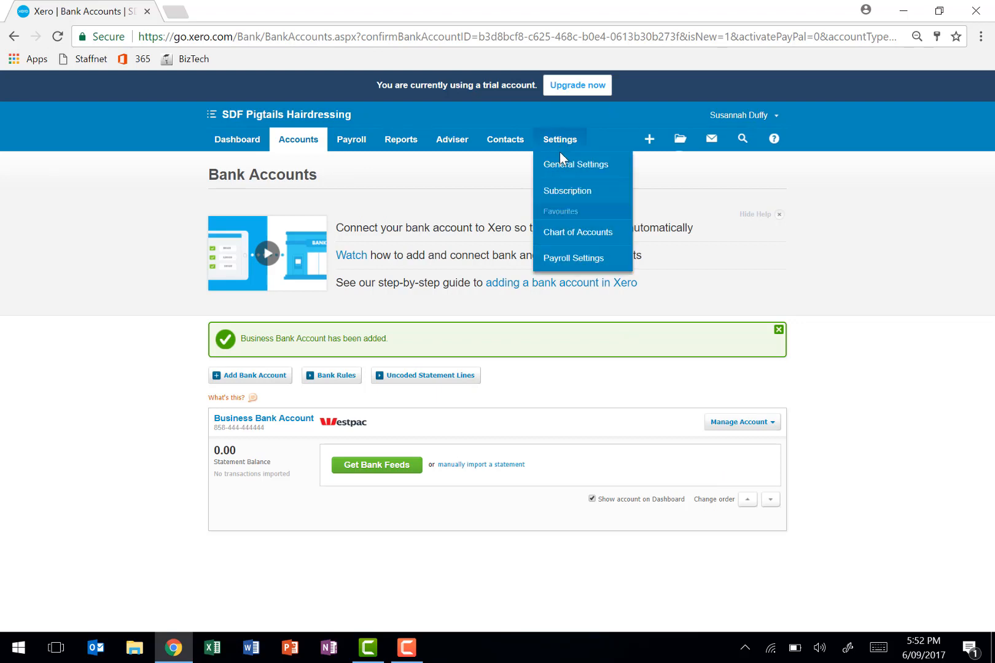
click(561, 166)
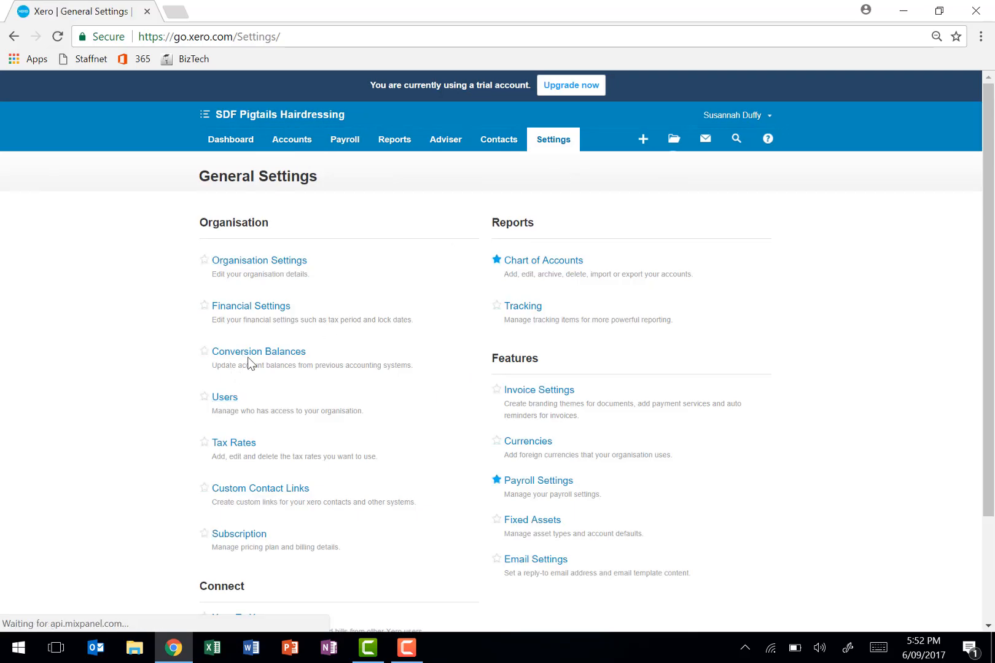
click(250, 356)
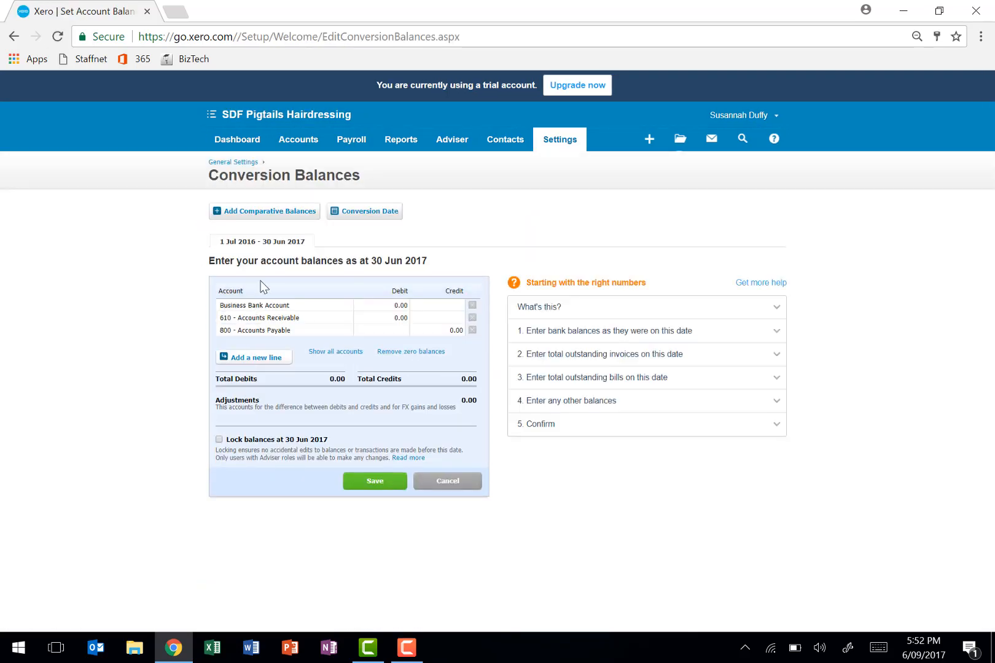
click(393, 307)
text(10000)
click(384, 345)
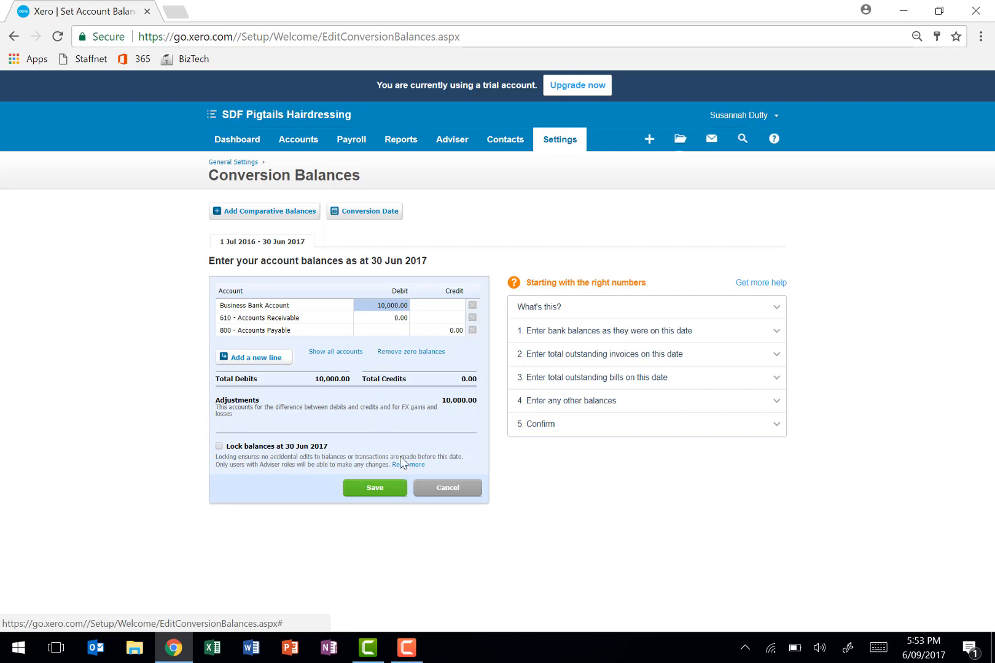
click(377, 492)
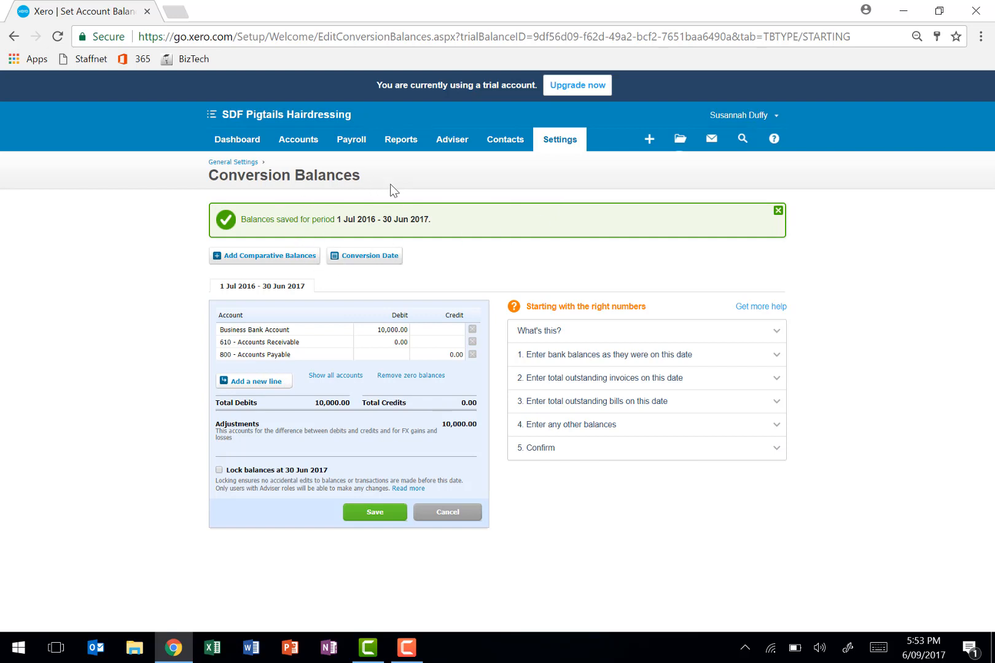
- Manually import a statement for the Business Bank Account, uploading the file Bank Statement - Pigtails Hairdressing - July 17
click(290, 162)
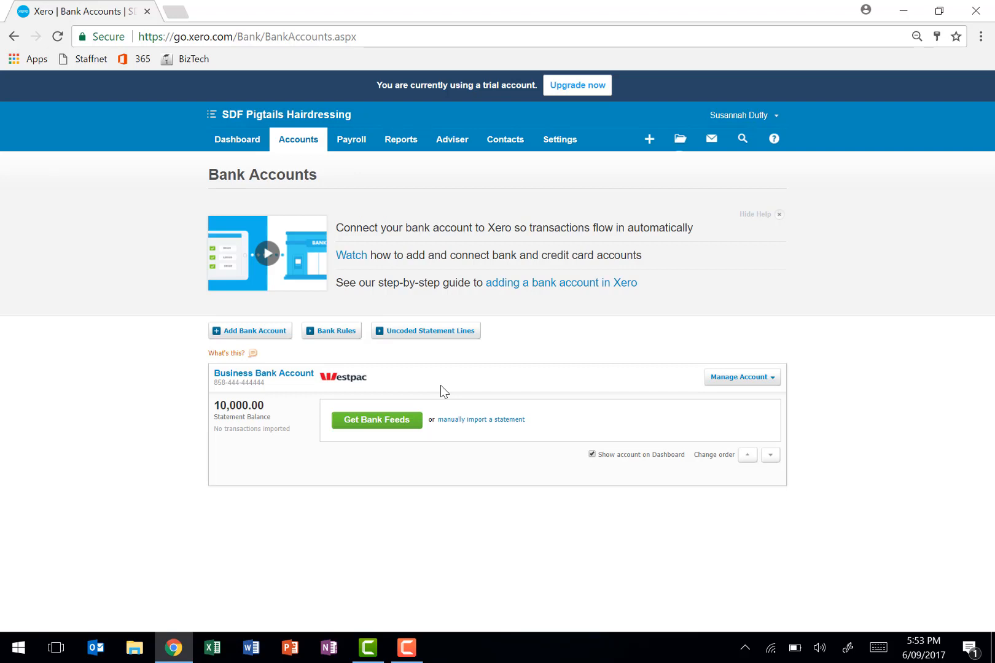
click(461, 422)
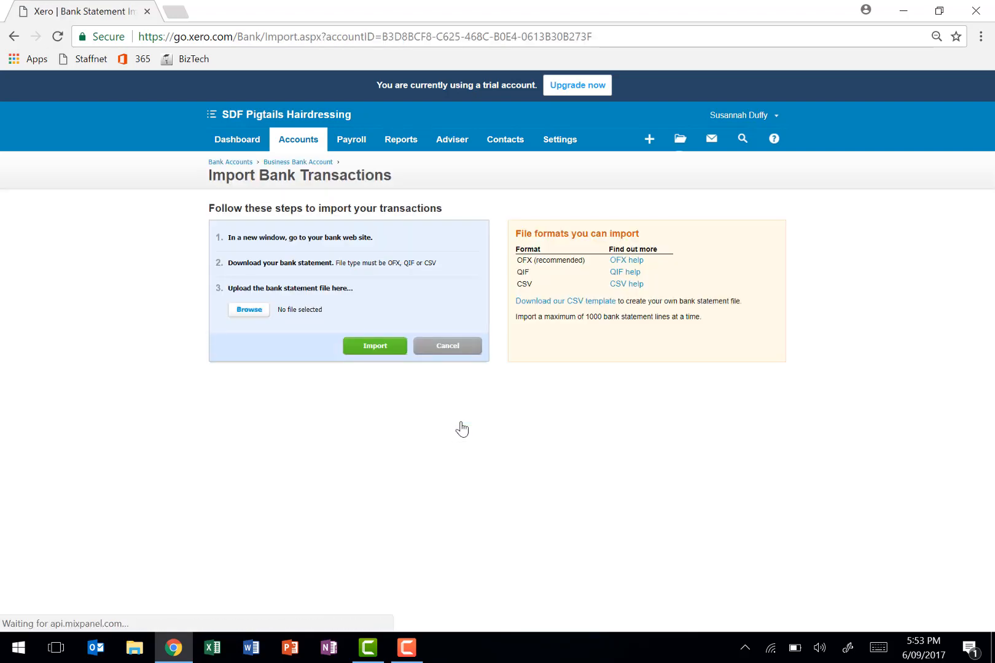
click(256, 313)
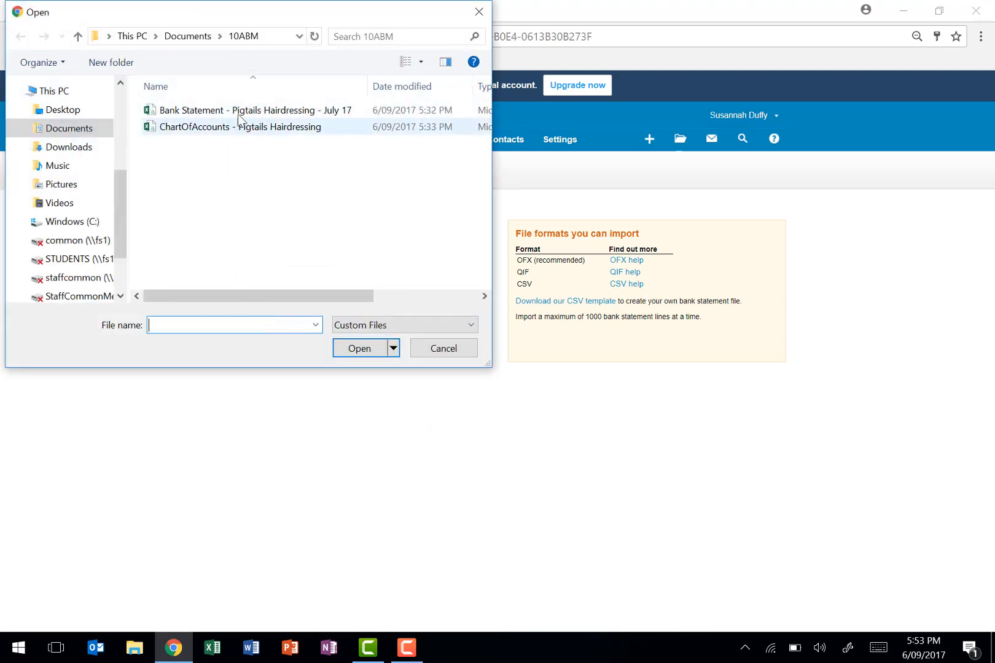
click(239, 112)
click(349, 351)
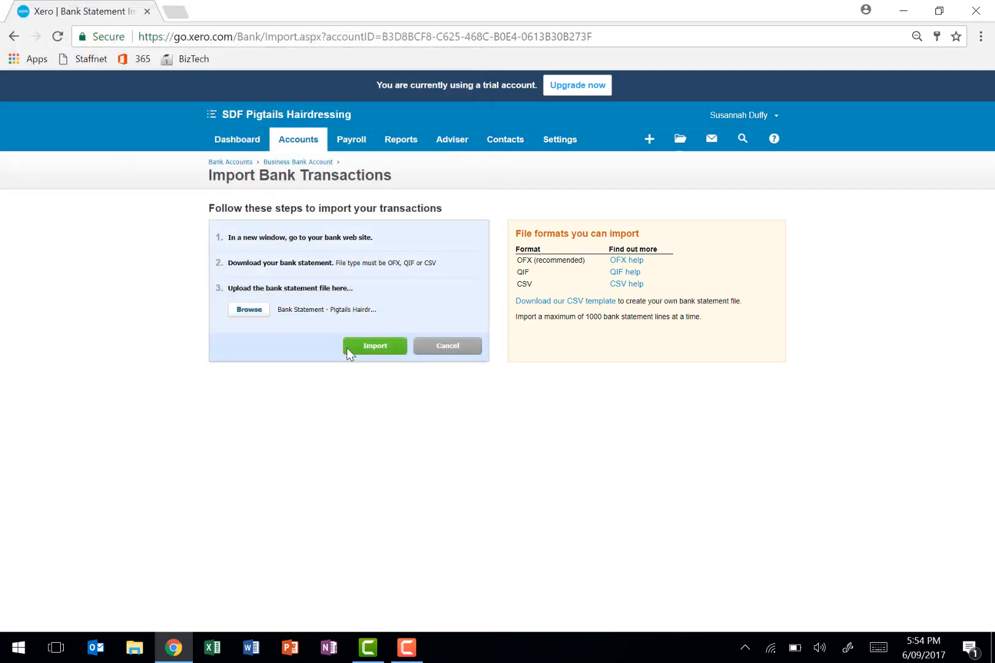
click(368, 348)
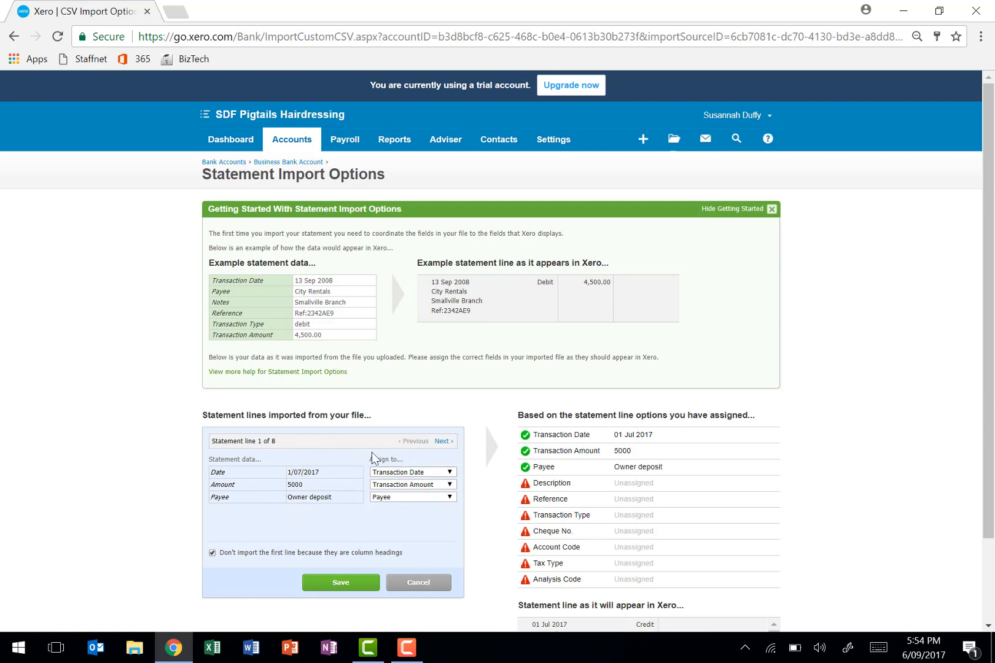
- Save the statement import options with the date, amount and payee assignments as offered, and acknowledge the import results
scroll(372, 458, down, 2)
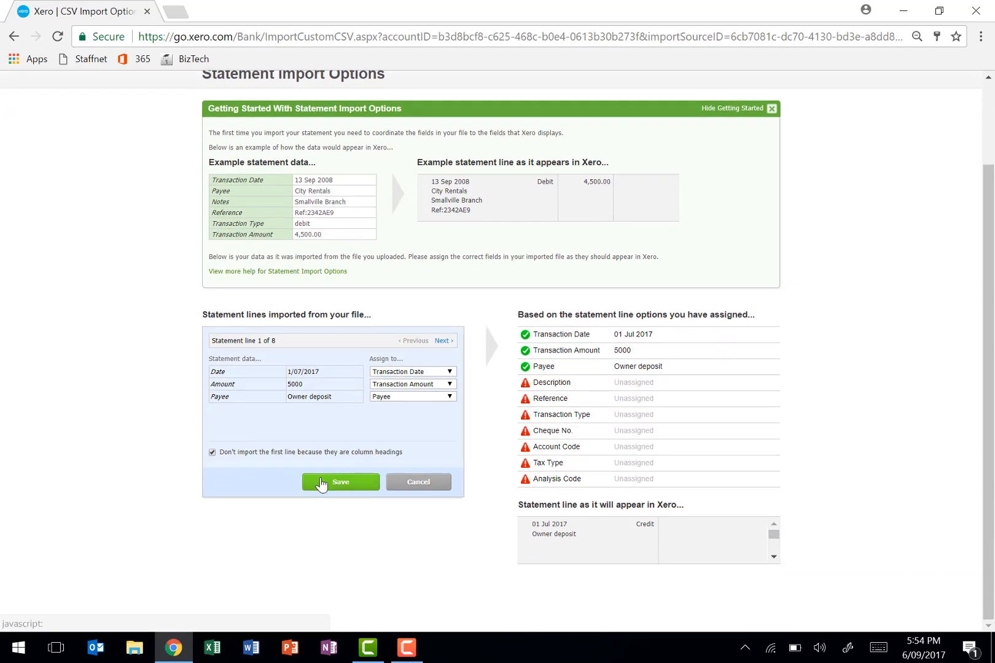
click(321, 479)
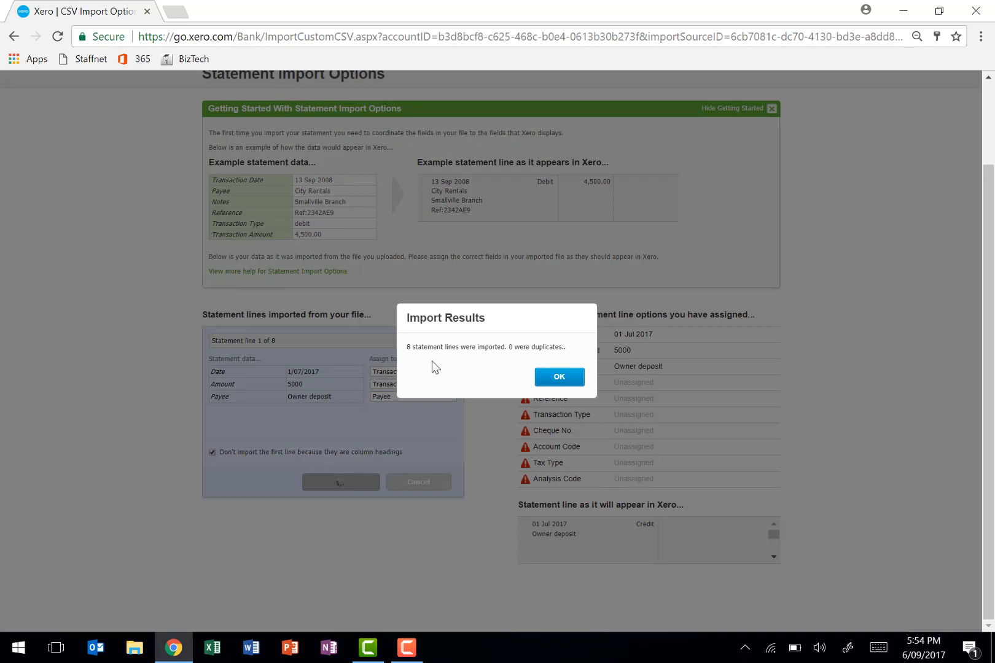
click(551, 376)
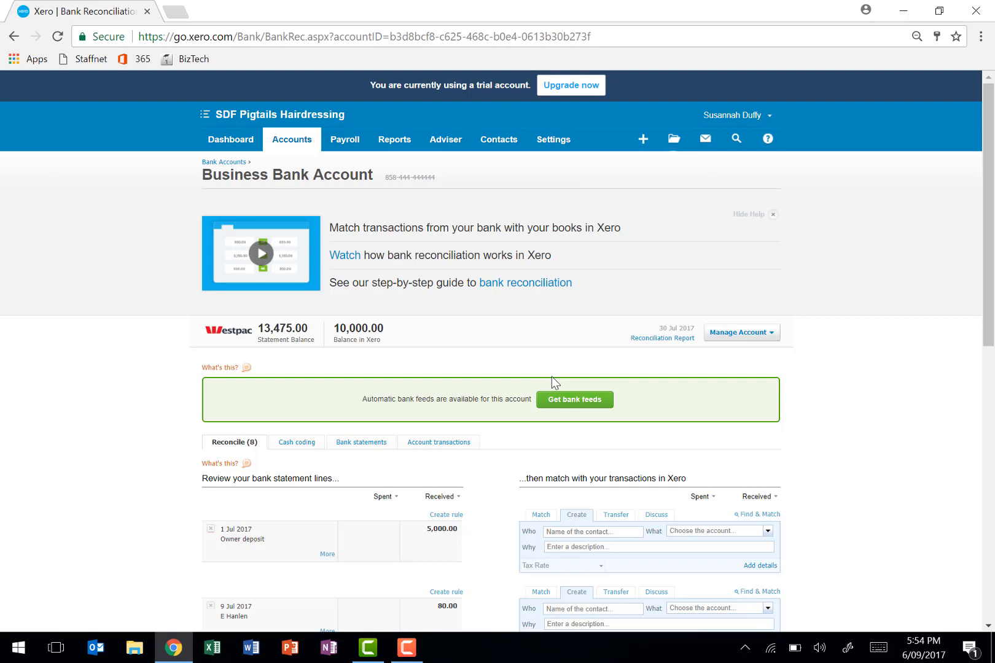
- Create a new sales invoice and enter the customer's name as the recipient
click(282, 139)
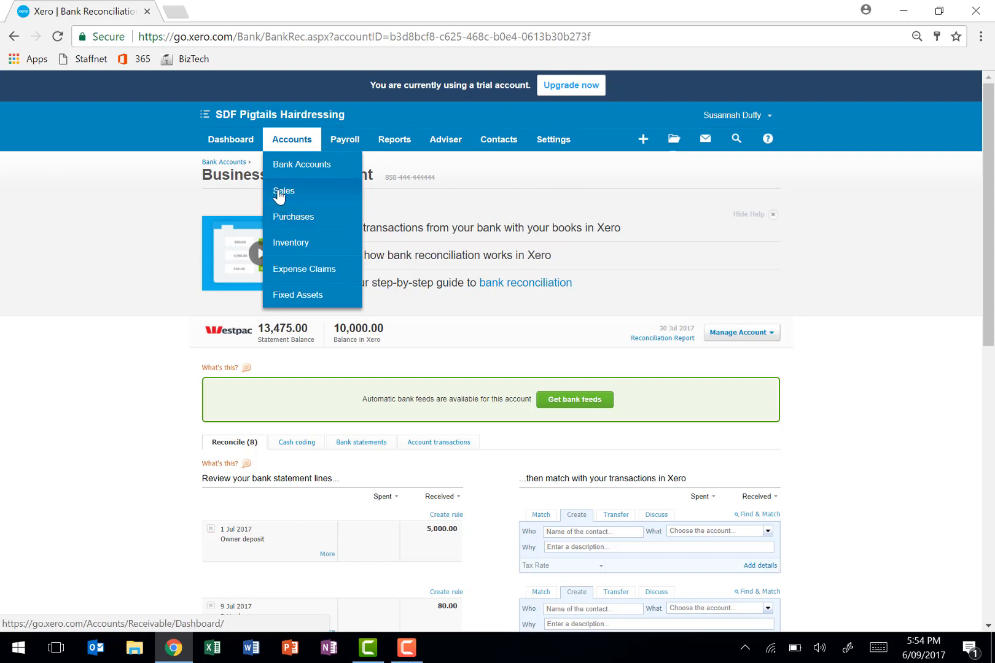
click(279, 196)
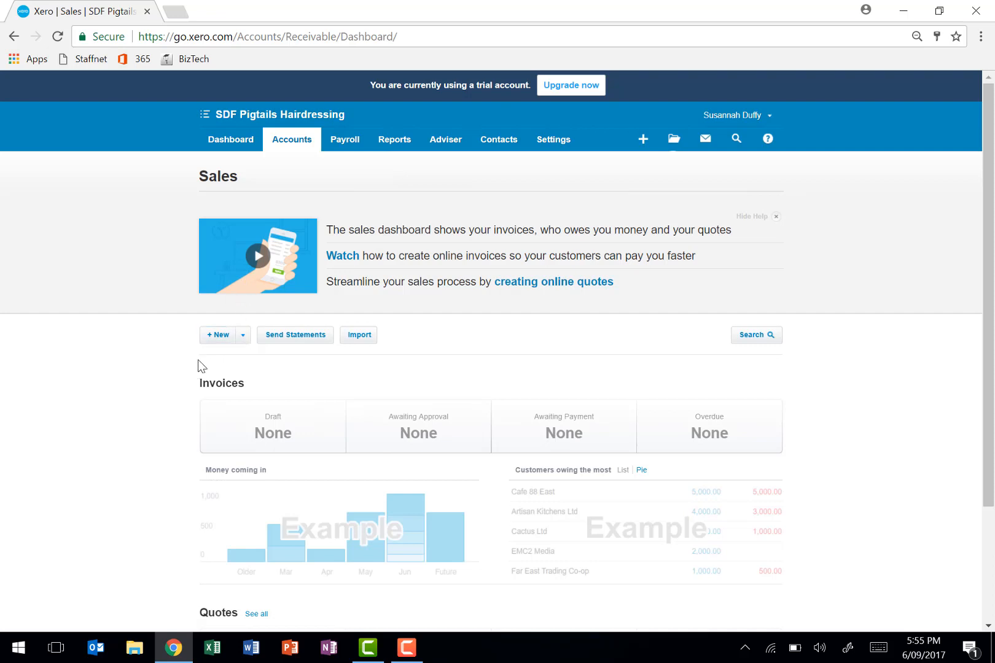
click(220, 345)
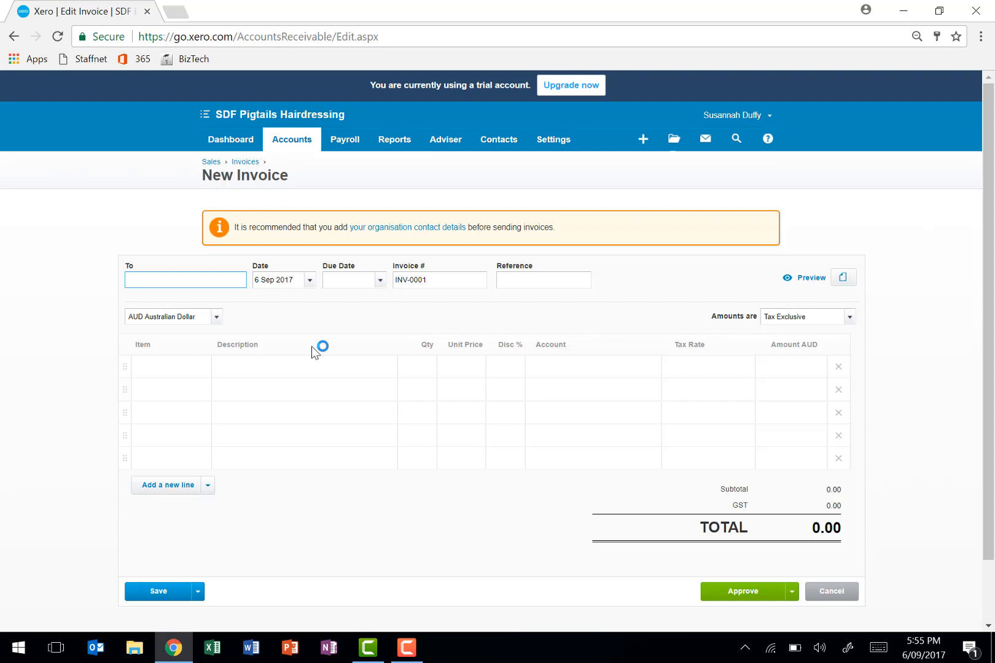
text(Emma)
key(Tab)
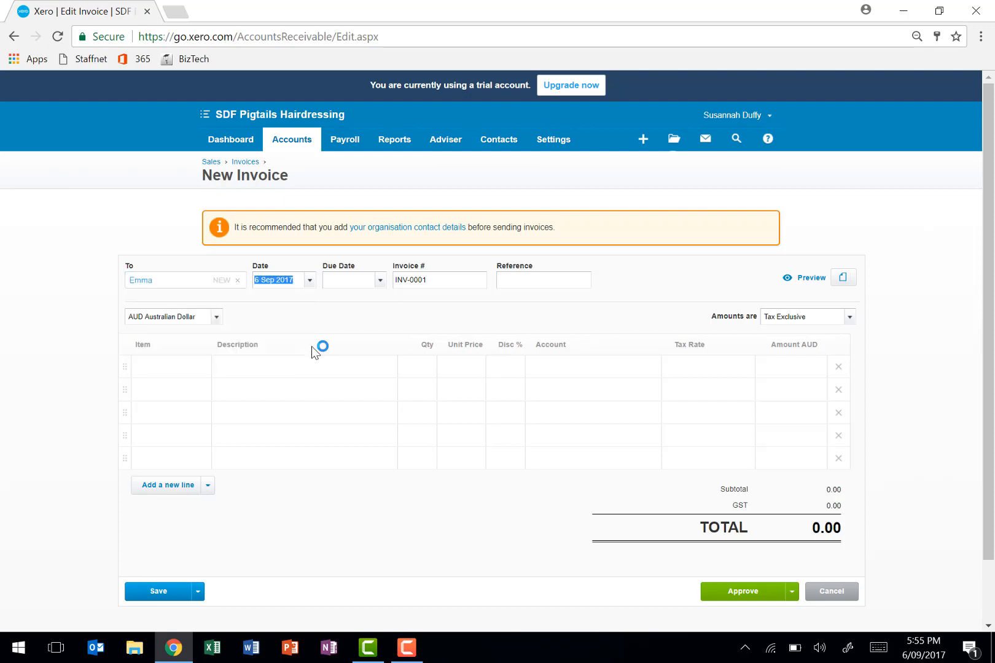
- Set both the invoice date and due date to 8 Jul 2017, keep the invoice number, and make amounts Tax Inclusive
text(8 July 2017)
key(Tab)
text(8 July 2017)
key(Tab)
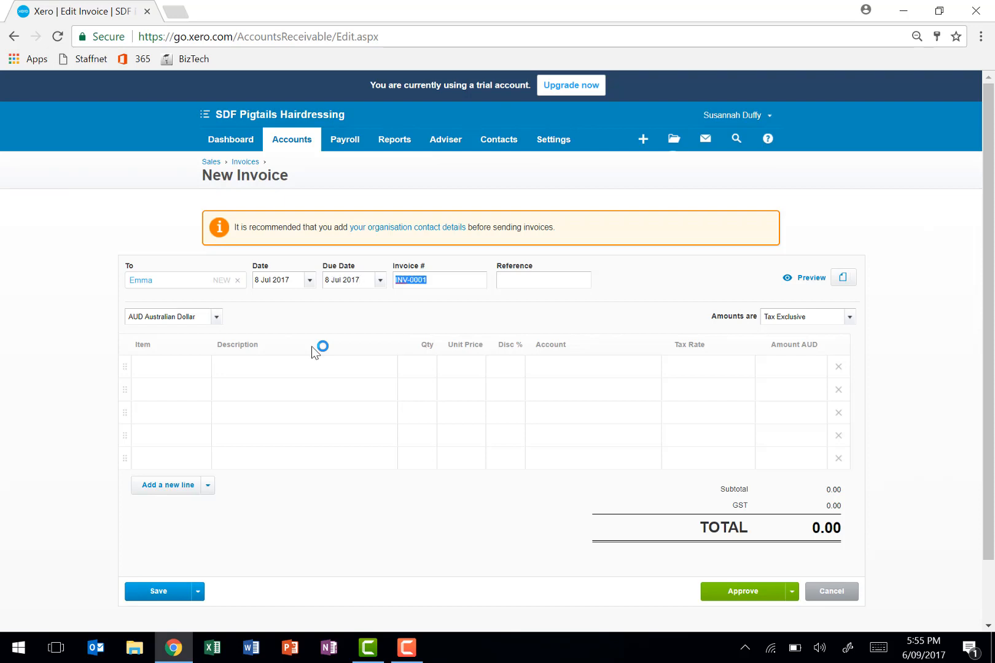
key(Tab)
click(850, 318)
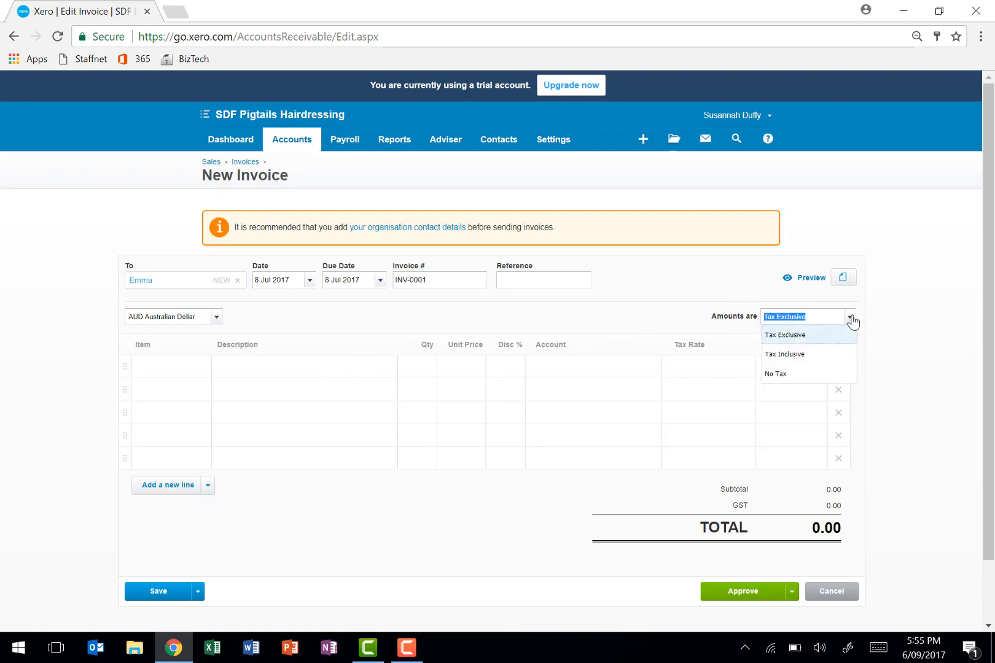
click(829, 355)
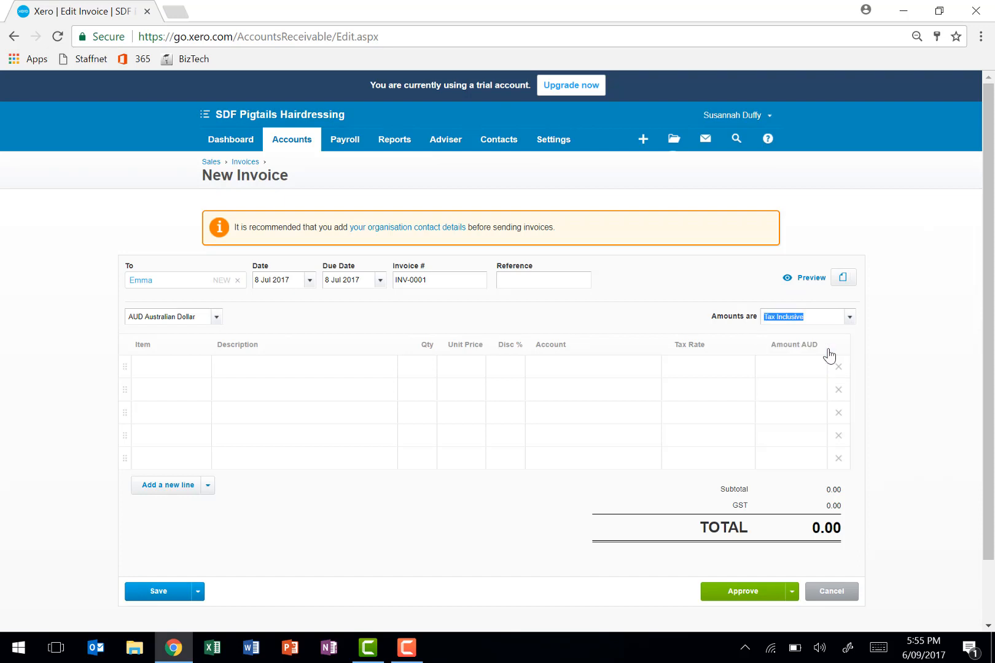
- Add the invoice line "style cut rendered" with quantity 1 and unit price 80, and approve the invoice
click(257, 375)
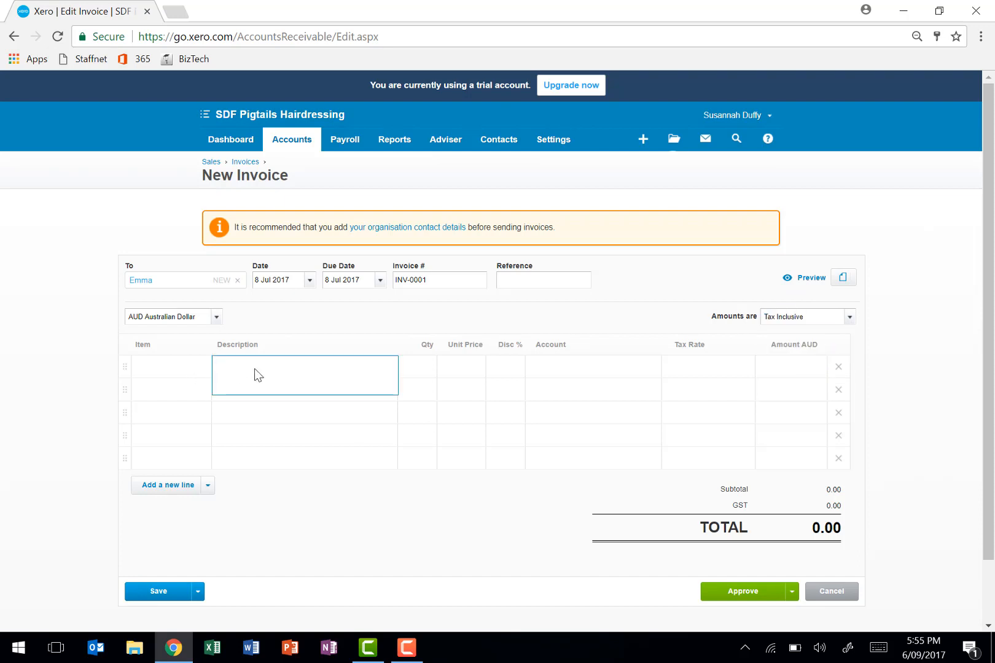
text(style cut rendered)
key(Tab)
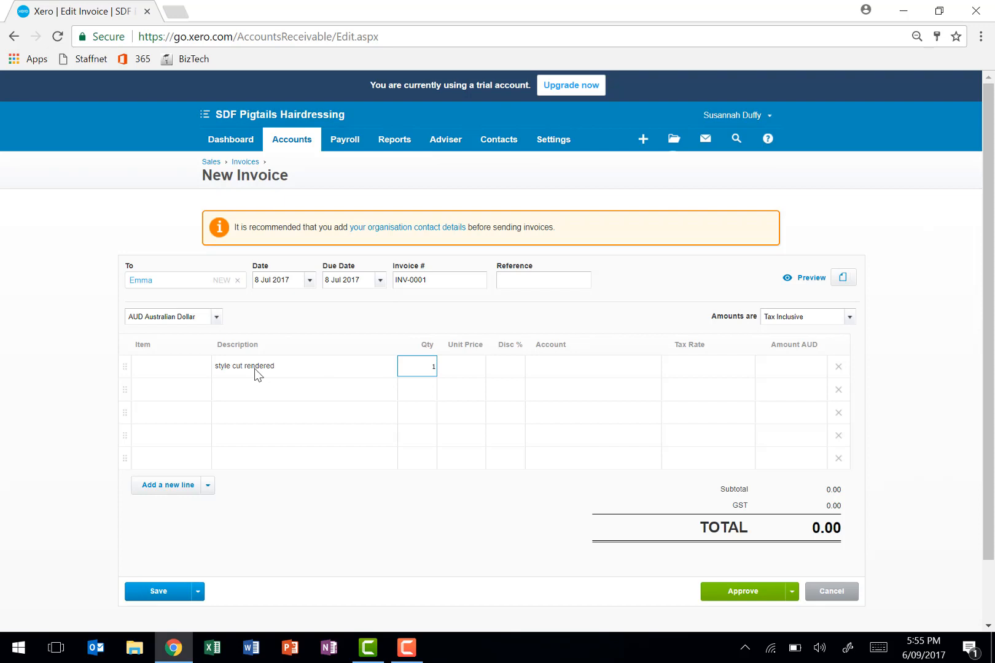
key(Tab)
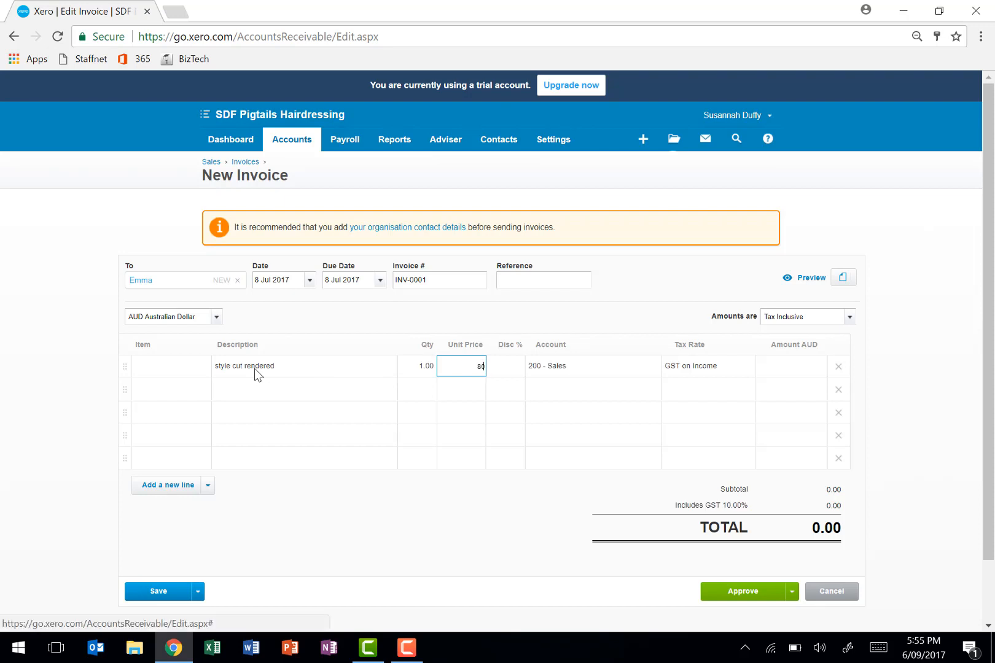
key(Tab)
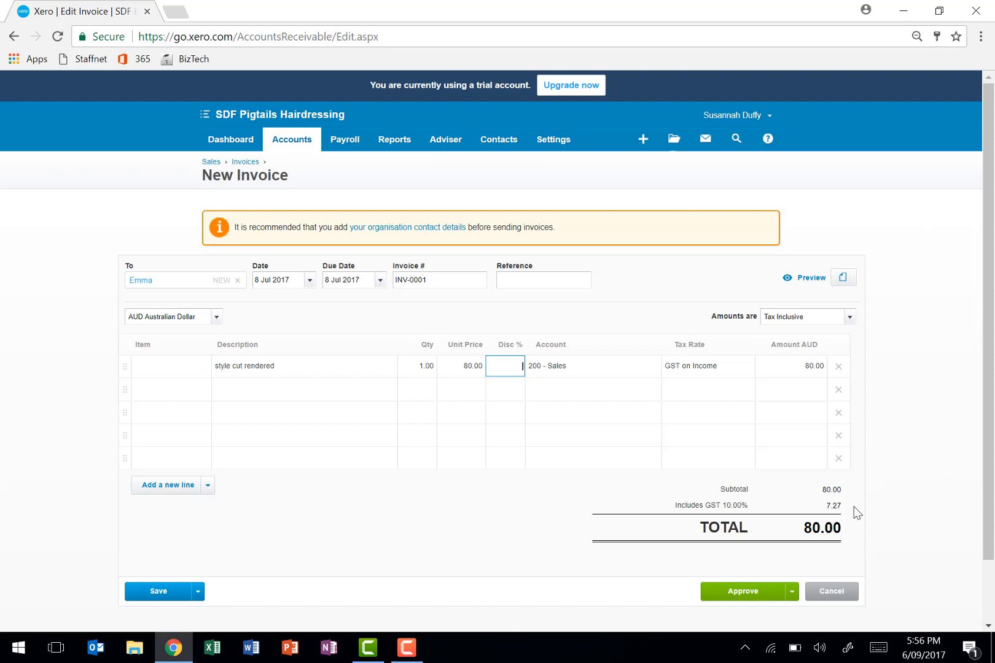
click(755, 591)
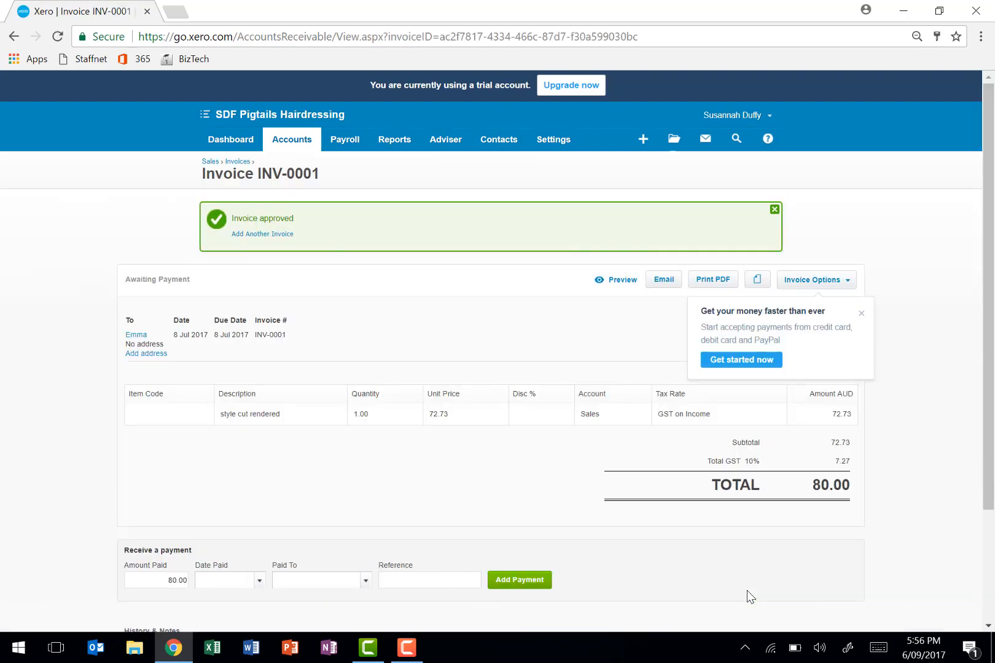
- Create a new purchase bill and enter the supplier's name as the sender
click(283, 142)
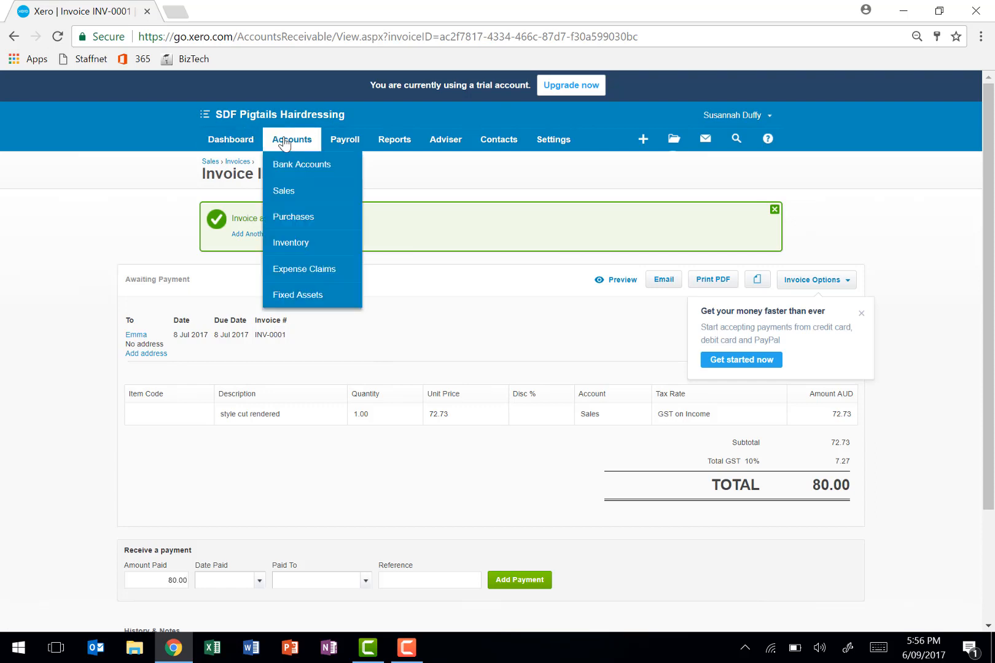
click(278, 222)
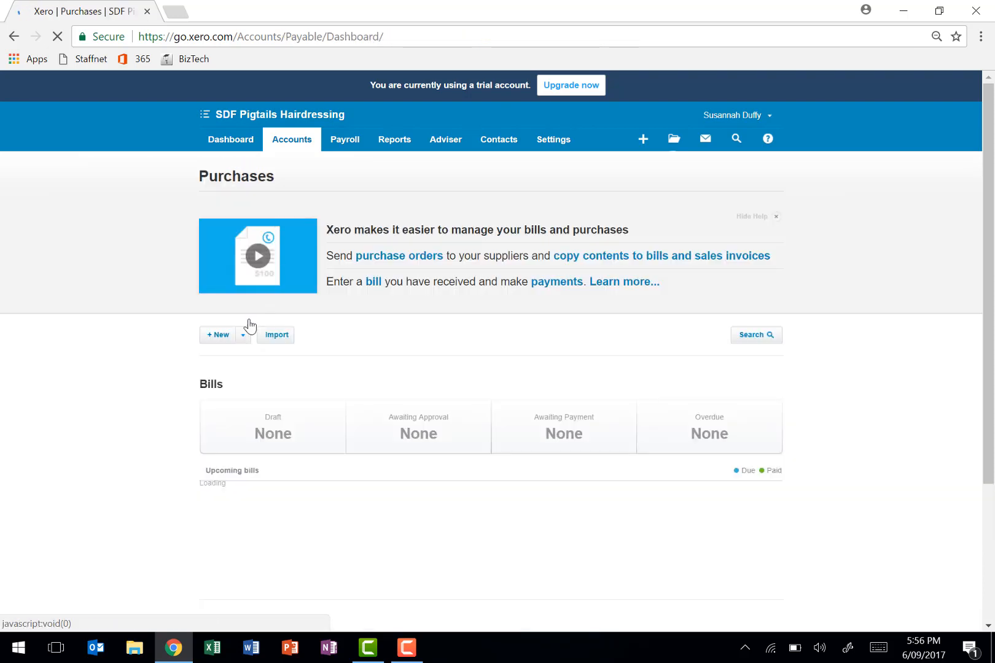
click(220, 337)
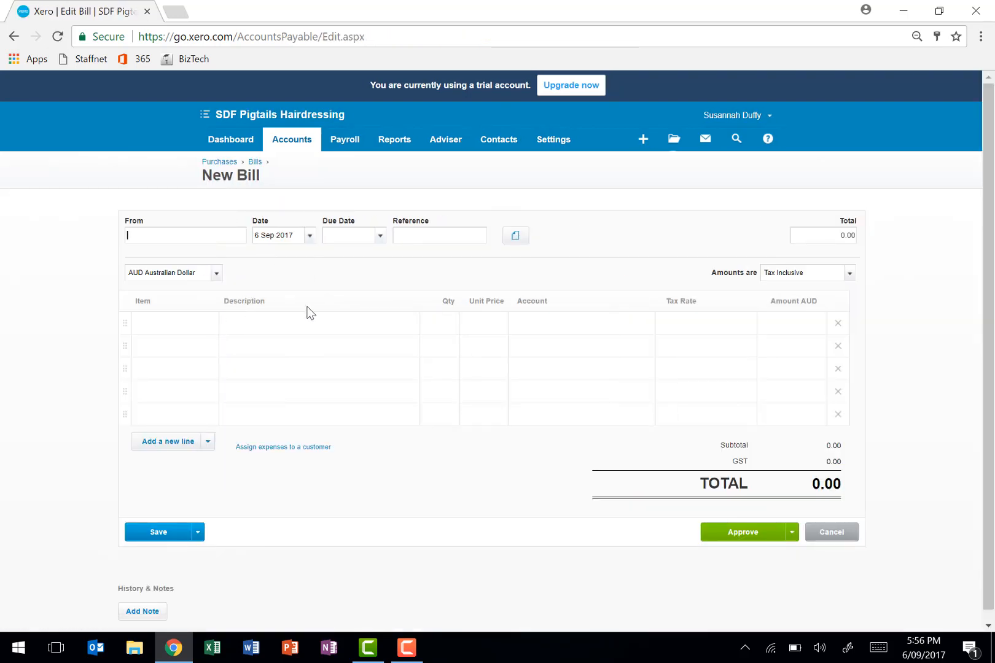
text(R Anderson)
key(Tab)
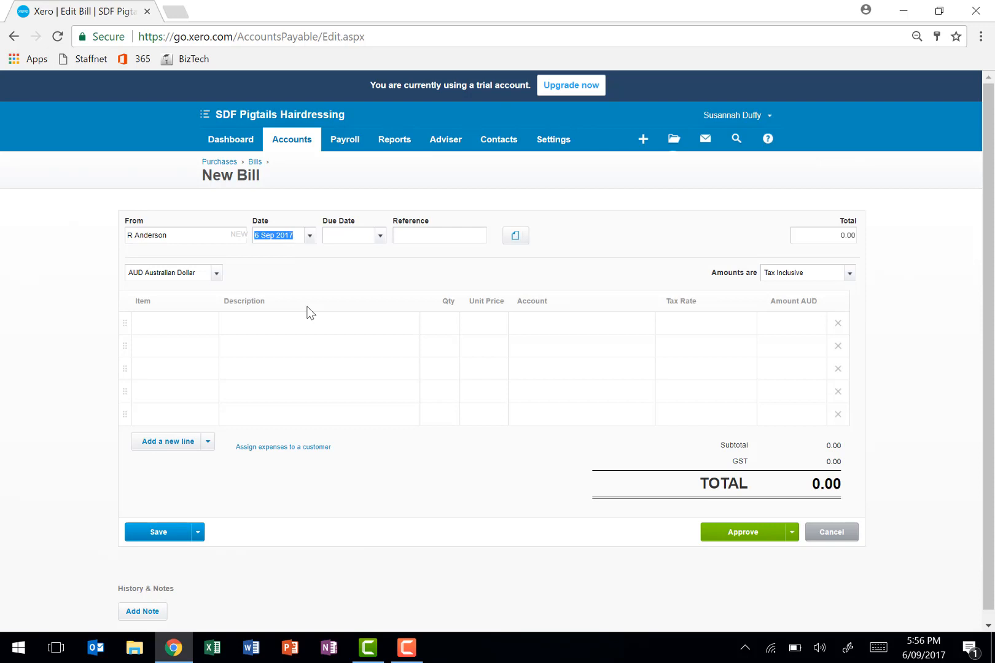
- Set the bill's date to 9 Jul 2017 and its due date to 16 Jul 2017
text(9 July 2017)
key(Tab)
text(16 July 2017)
key(Tab)
- Add the bill line "rent" with quantity 1 and unit price 1200
click(273, 318)
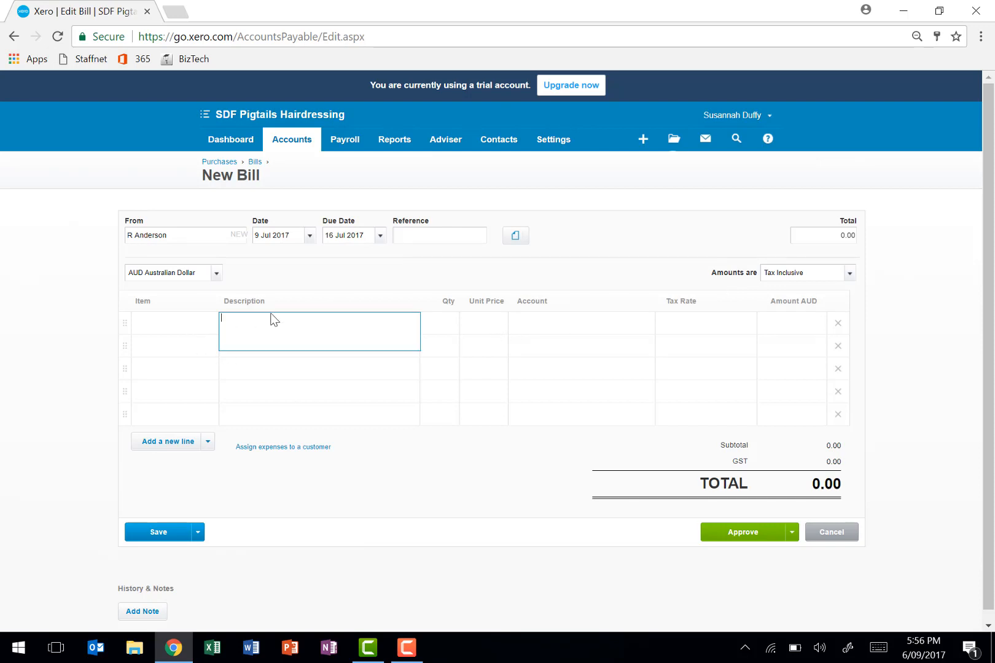
text(rent)
key(Tab)
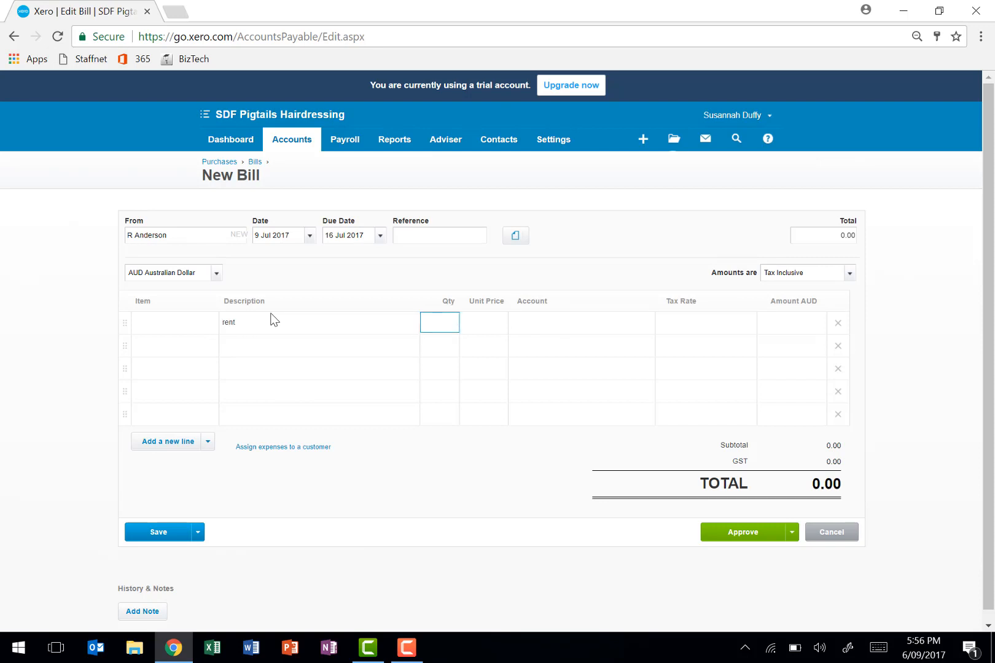
text(1)
key(Tab)
text(1200)
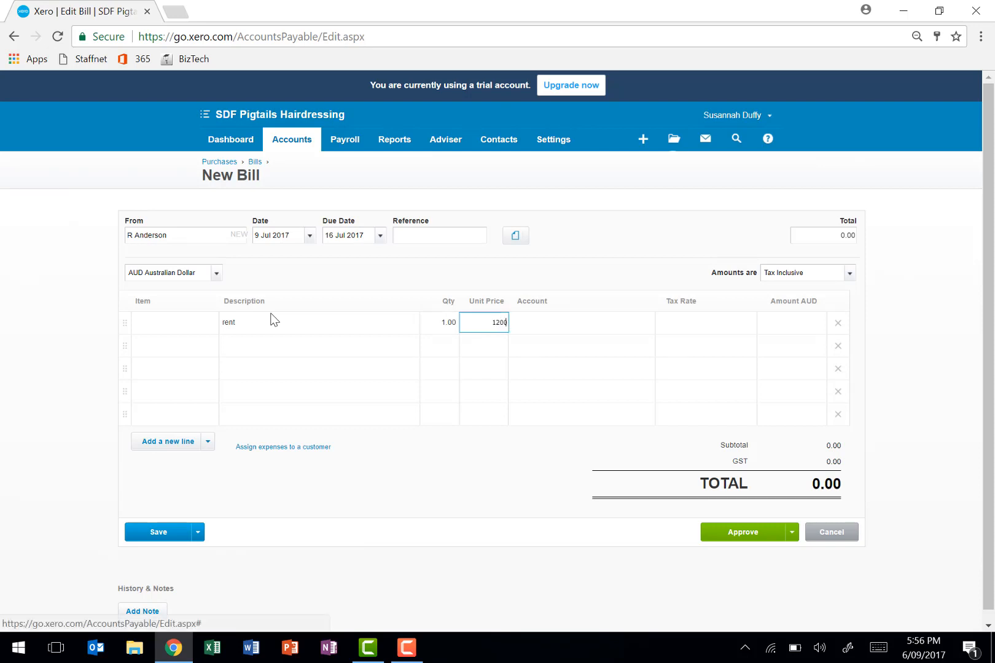
key(Tab)
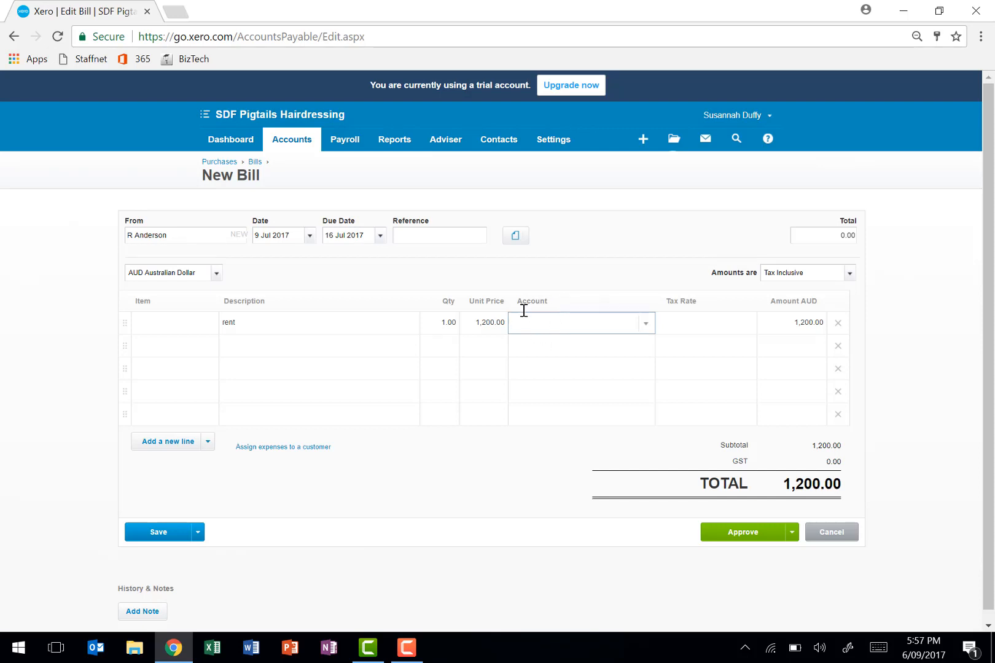
- Assign the expense account 469 - Rent to the rent line of the bill
click(647, 329)
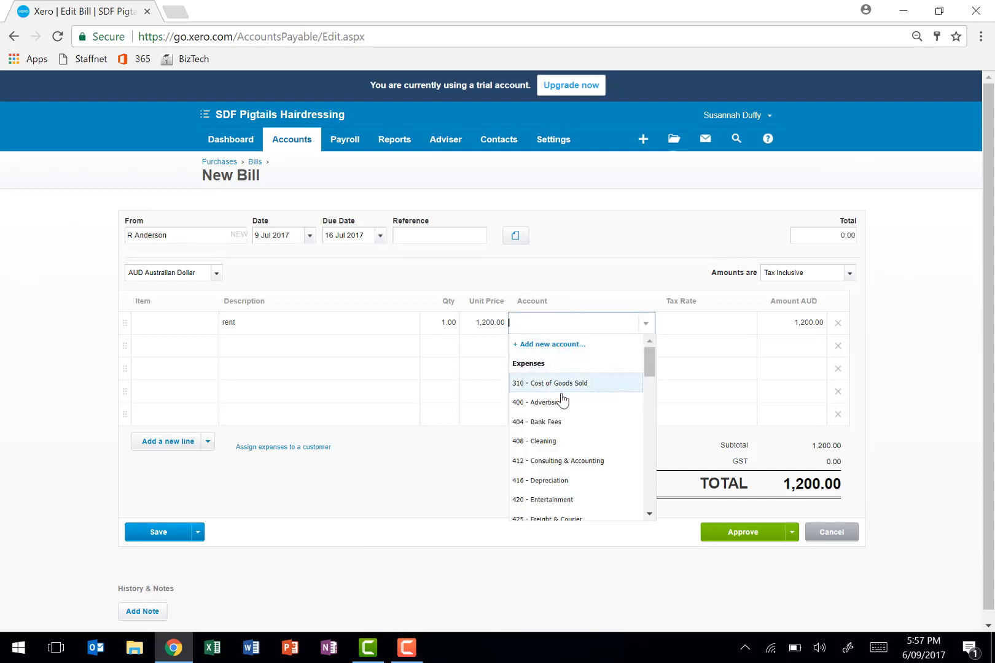
scroll(561, 451, down, 3)
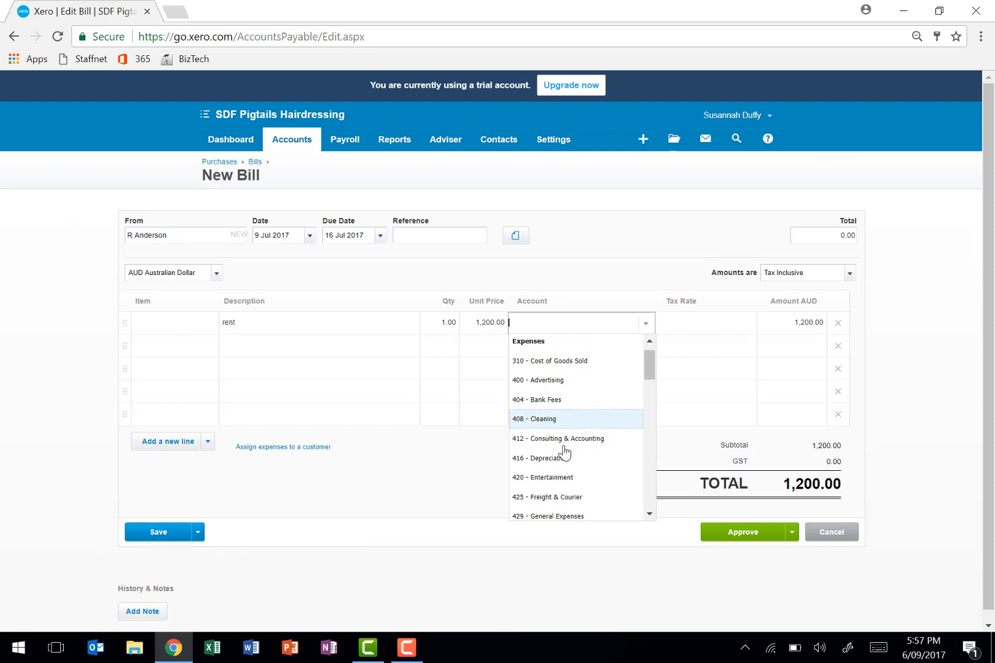
scroll(564, 452, down, 5)
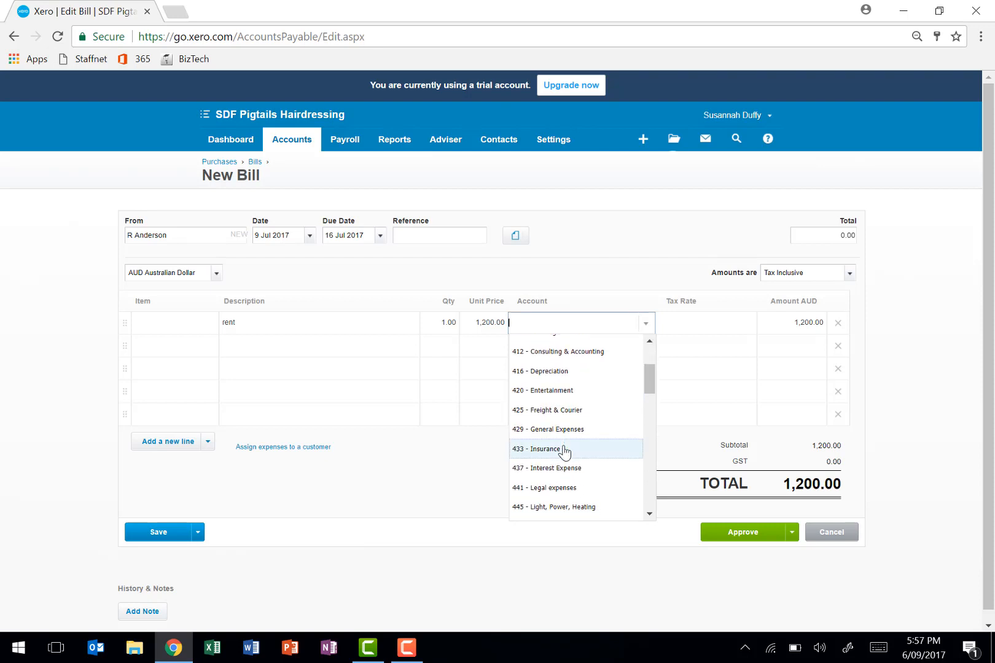
scroll(564, 452, down, 2)
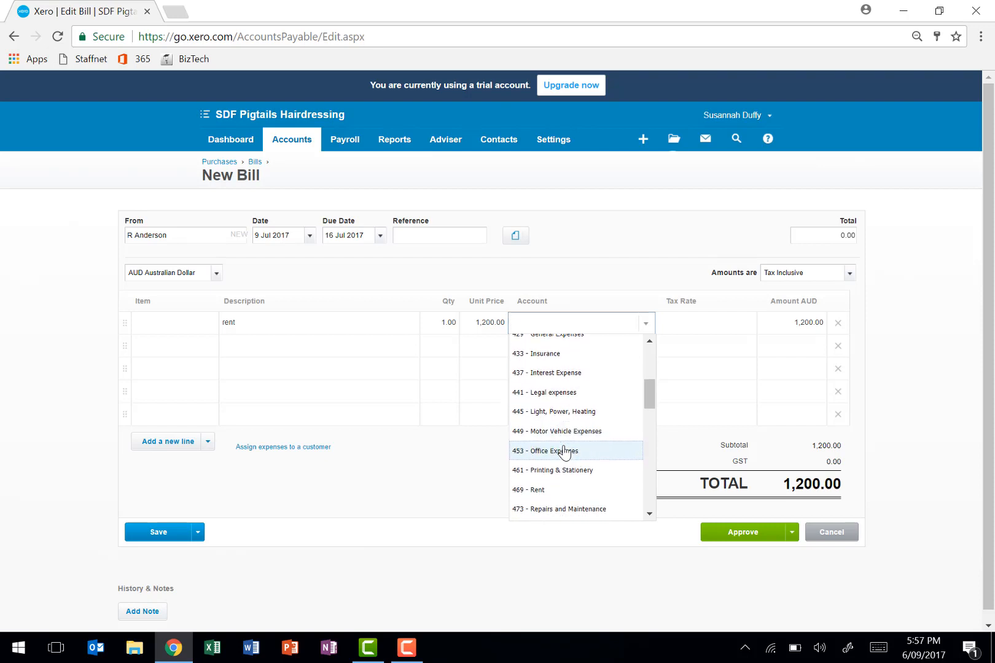
scroll(564, 453, down, 2)
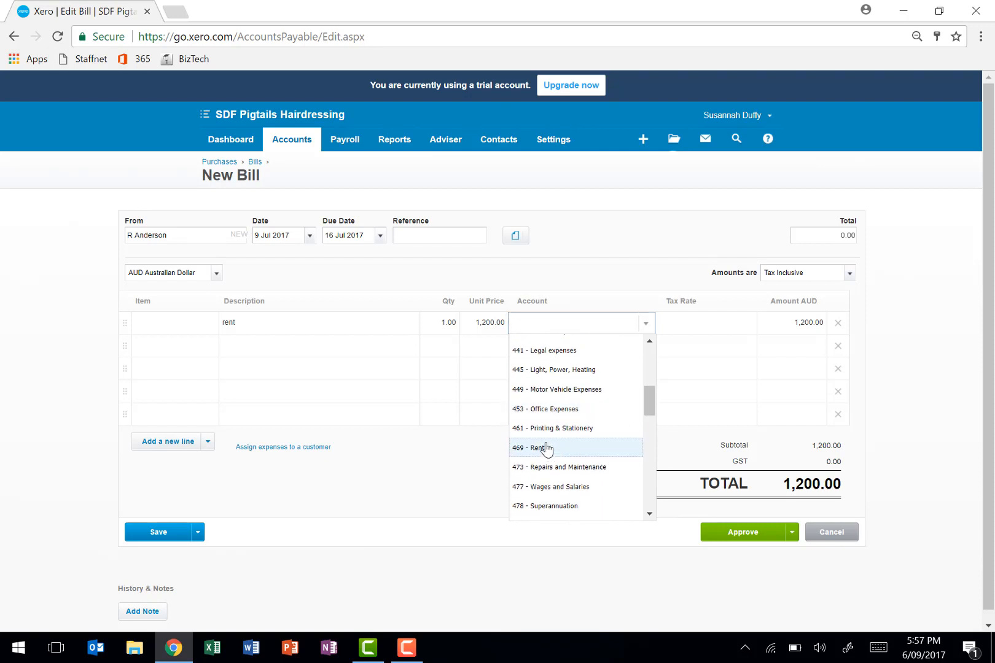
click(545, 448)
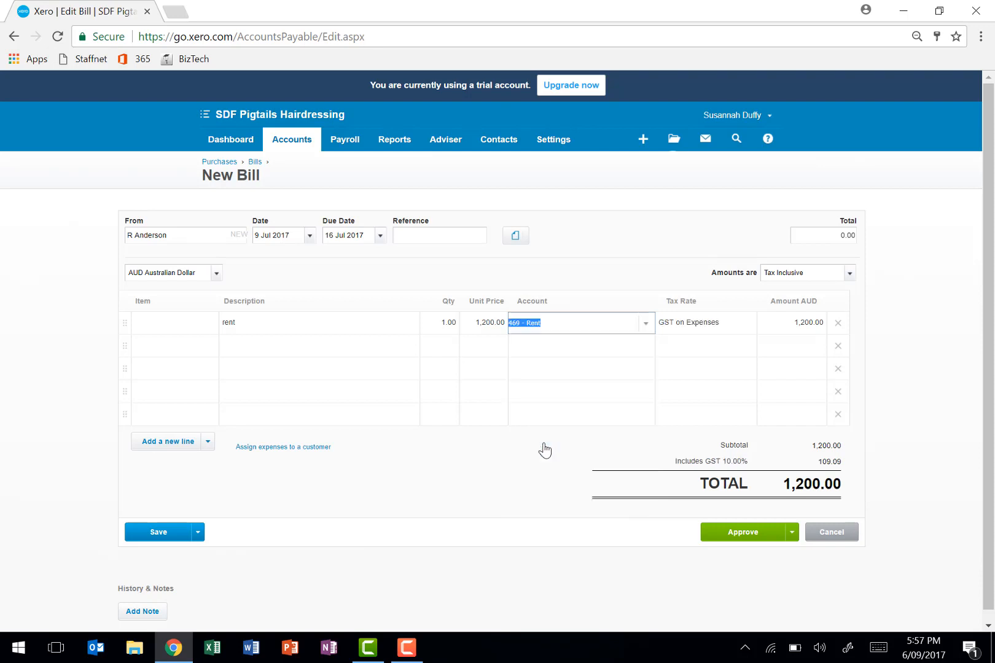
- Re-enter the rent line's account by searching for "ren" and choosing 469 - Rent, and approve the bill
key(BackSpace)
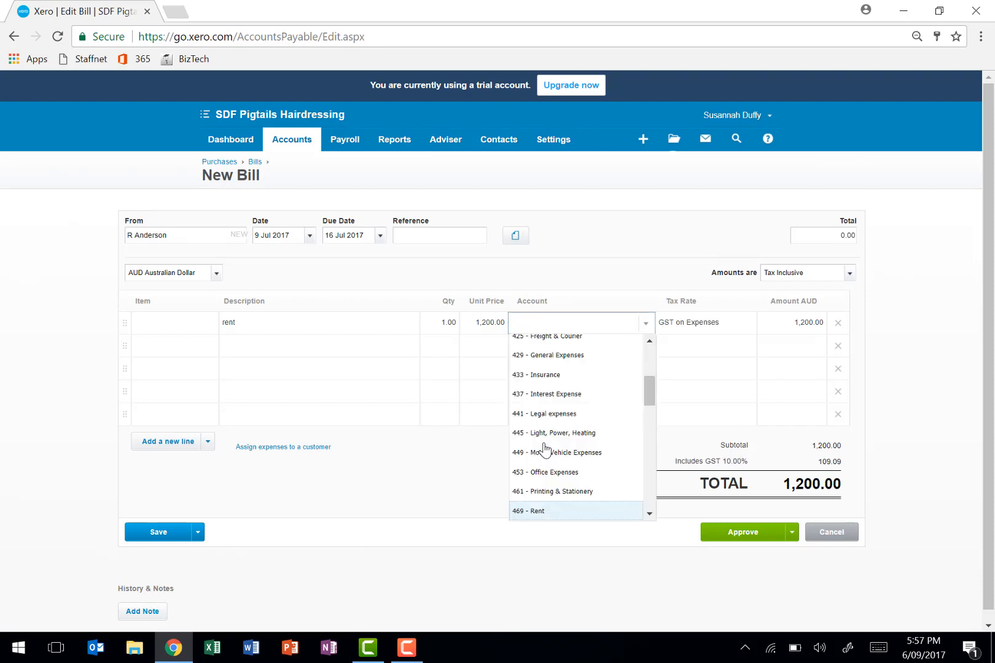
key(Return)
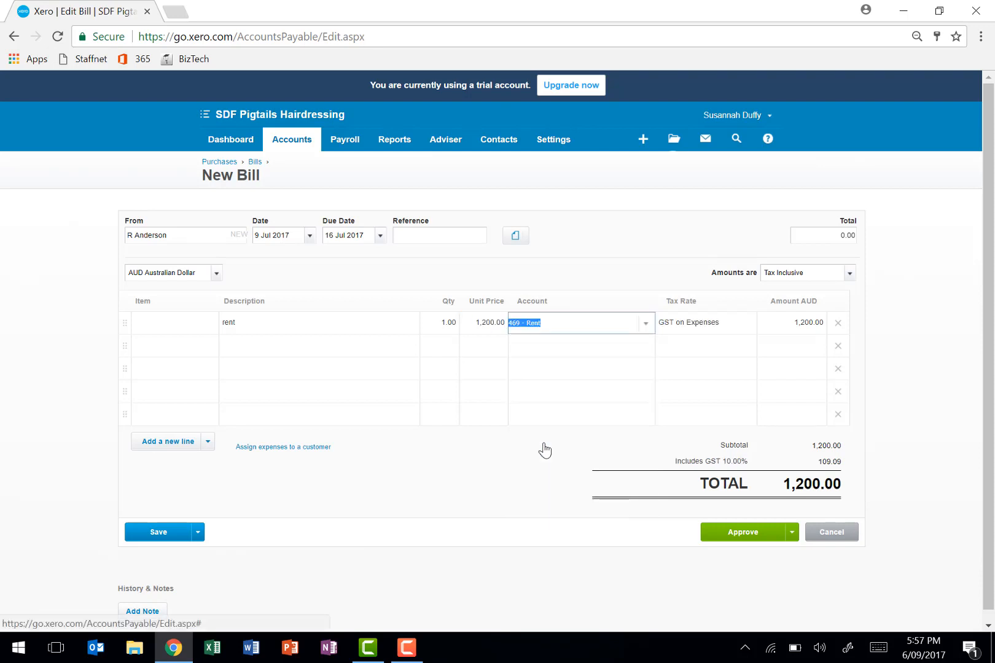
text(sfdhd)
key(BackSpace)
key(BackSpace)
key(BackSpace)
key(BackSpace)
key(BackSpace)
text(ren)
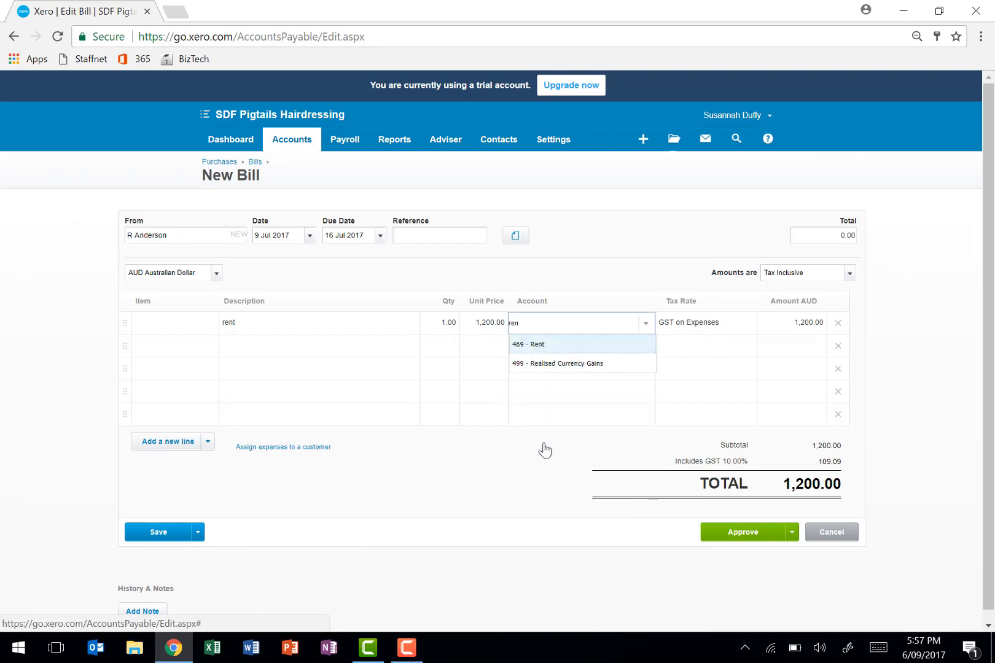
key(Tab)
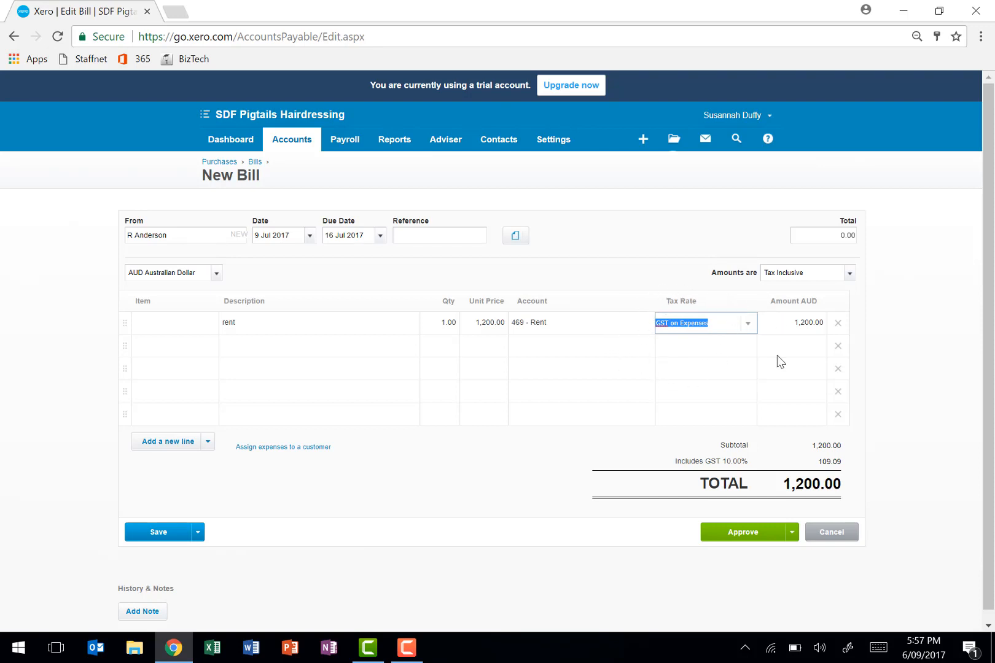
click(737, 534)
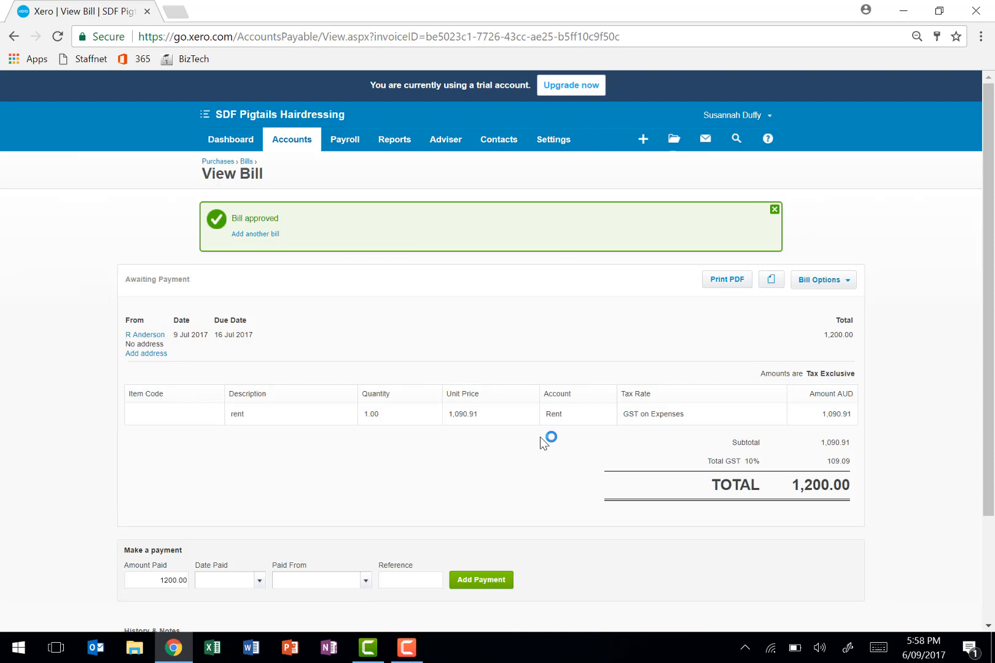
- Start another purchase bill and enter Optus as the supplier
click(299, 148)
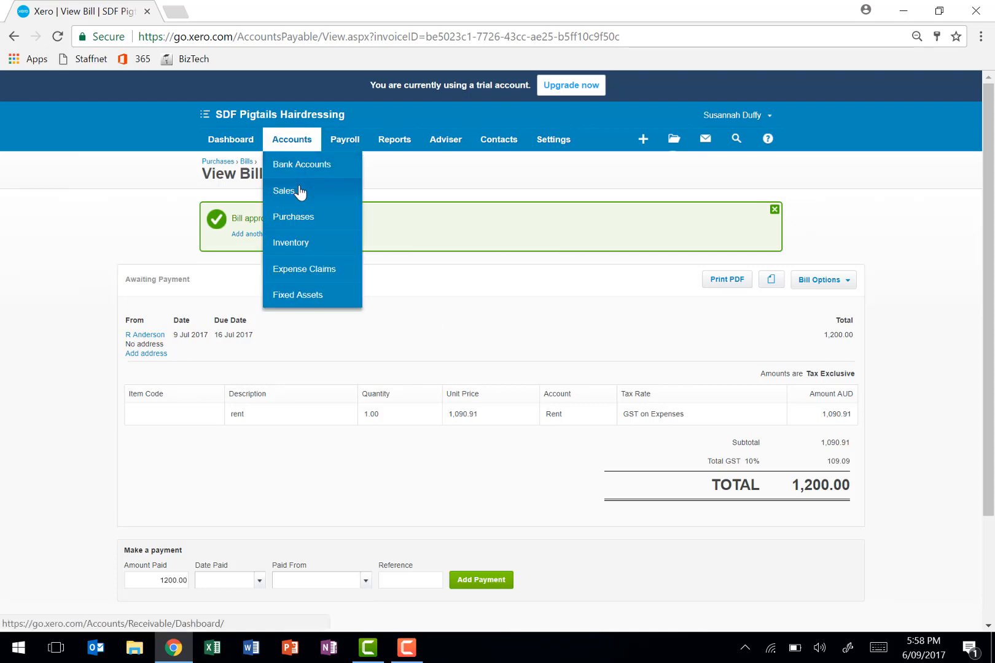
click(428, 266)
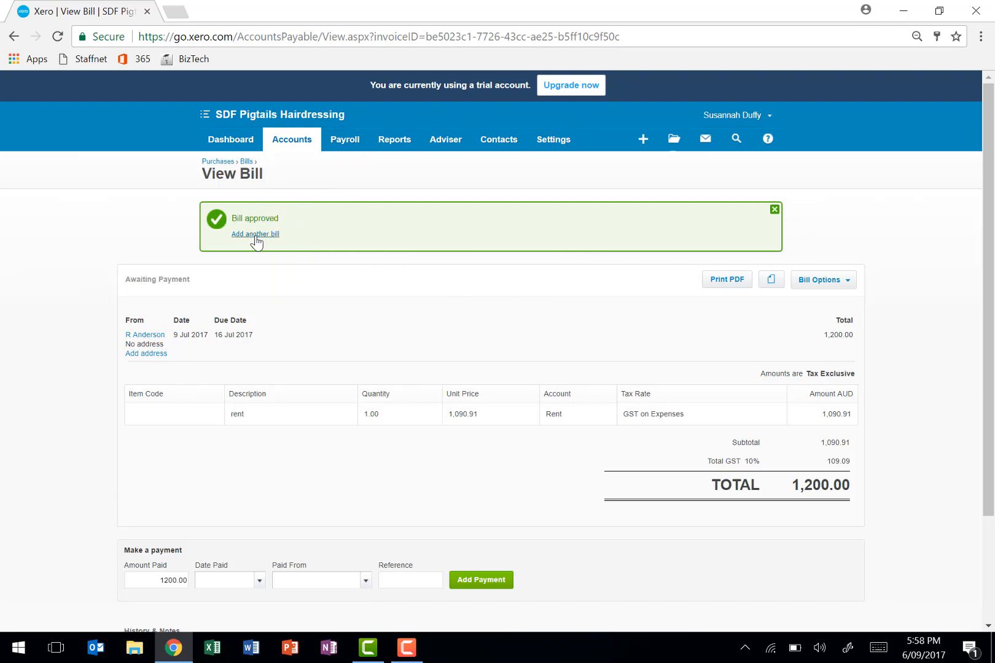
click(255, 234)
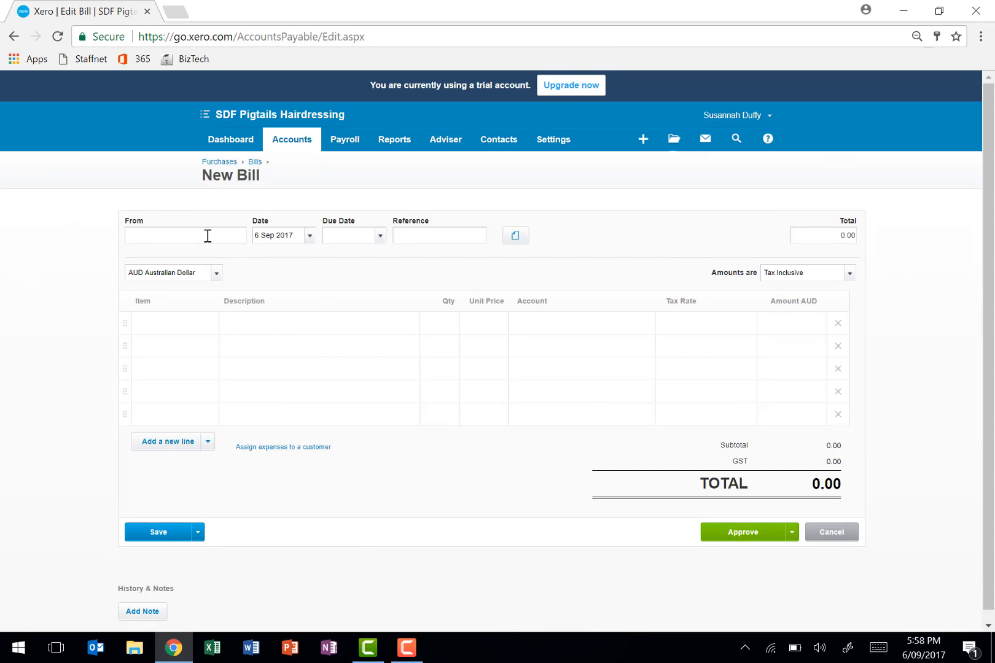
text(Optus)
key(Tab)
- Set both the date and the due date of the Optus bill to 10 Jul 2017
text(10 Jul)
key(Tab)
text(10 jun)
key(BackSpace)
key(BackSpace)
key(BackSpace)
text(July 2017)
key(Tab)
key(Tab)
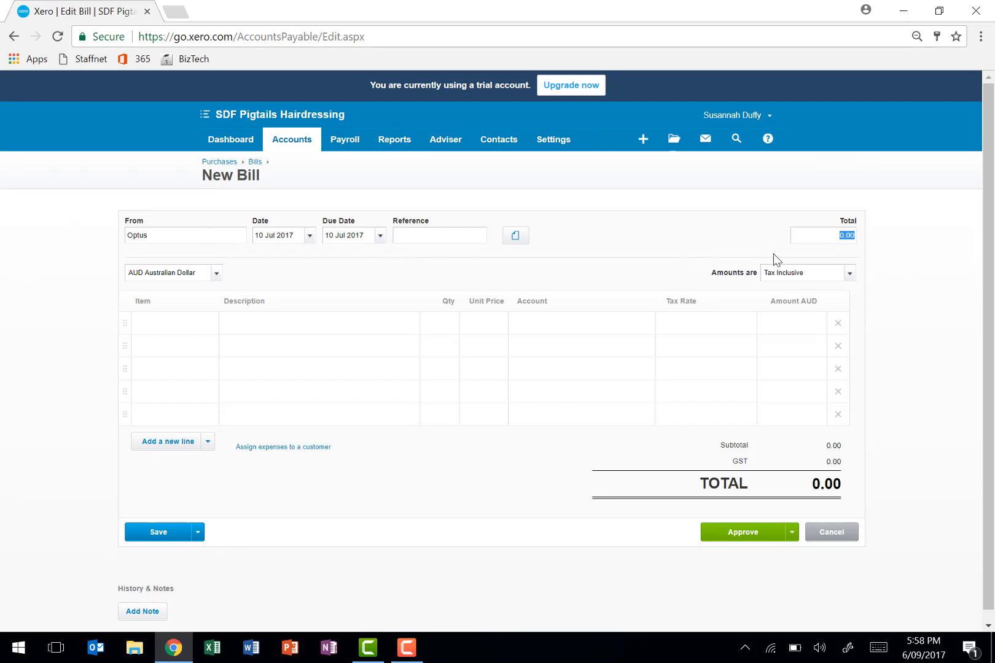
- Add the bill line "mobile phone use" with quantity 1 and unit price 110
click(350, 332)
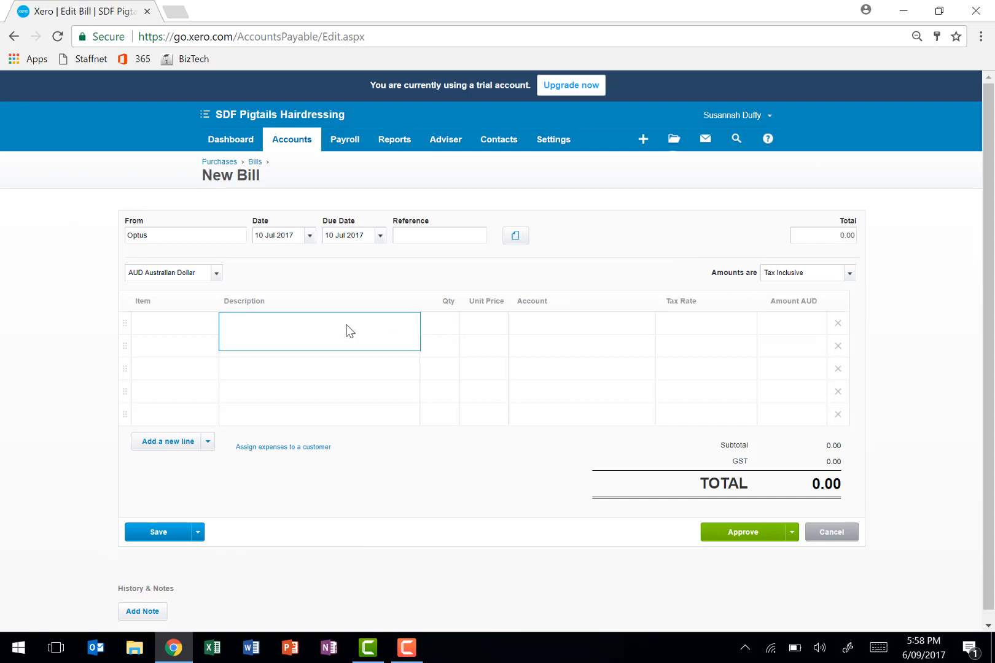
text(mobile phone use)
key(Tab)
text(1)
key(Tab)
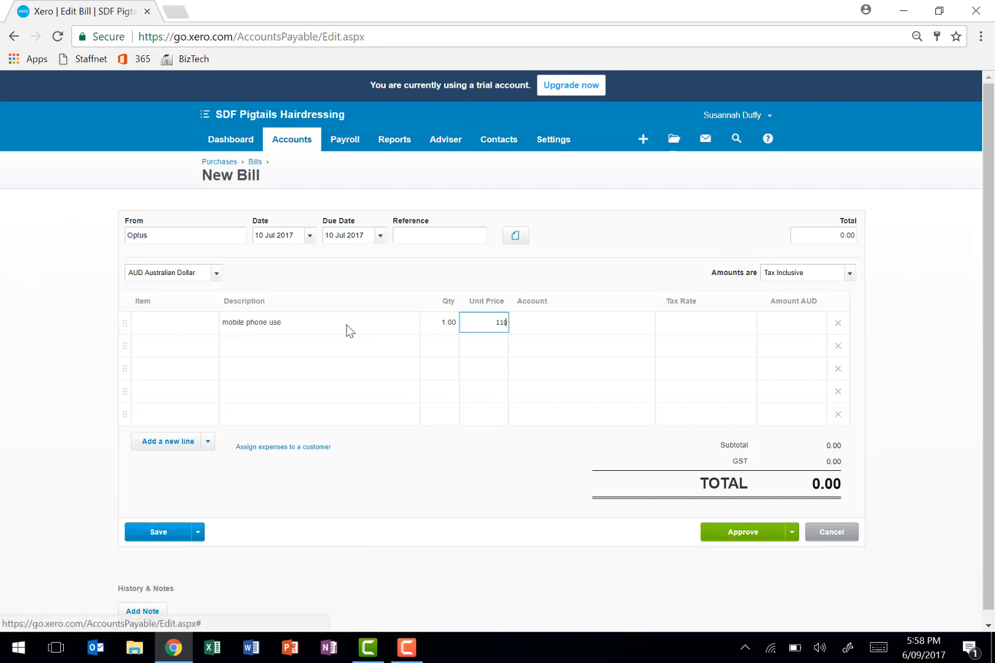
key(Tab)
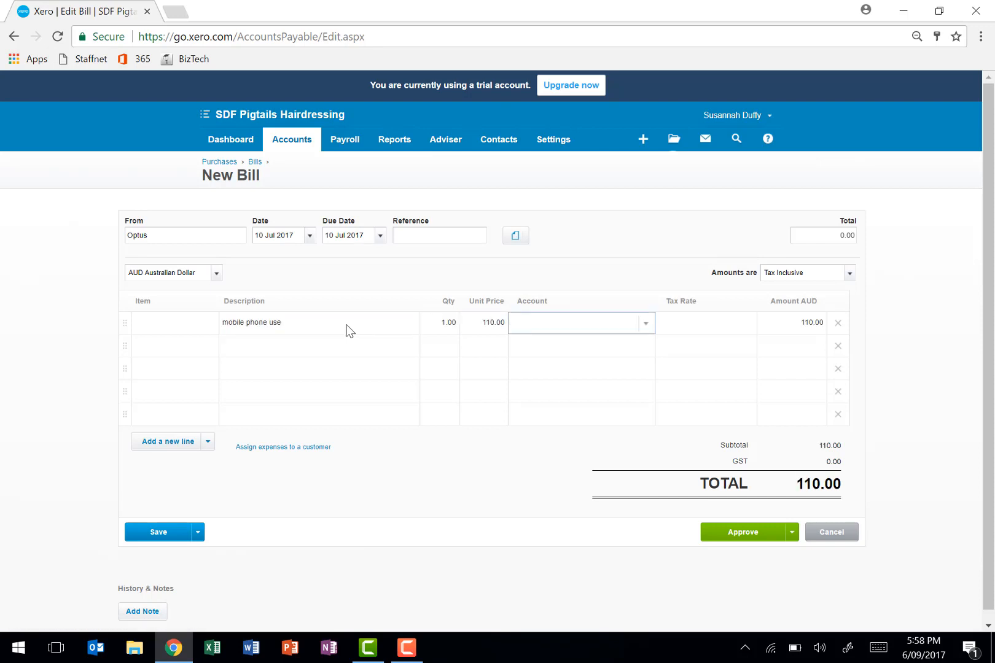
- Assign account 489 - Telephone & Internet to the mobile phone line and approve the bill
click(644, 328)
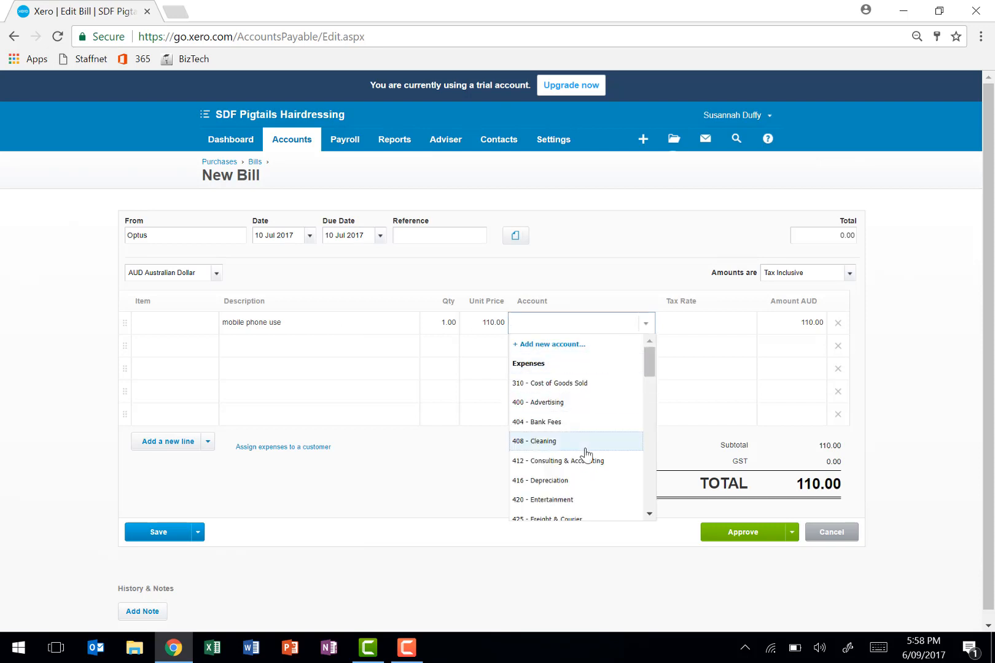
scroll(586, 454, down, 2)
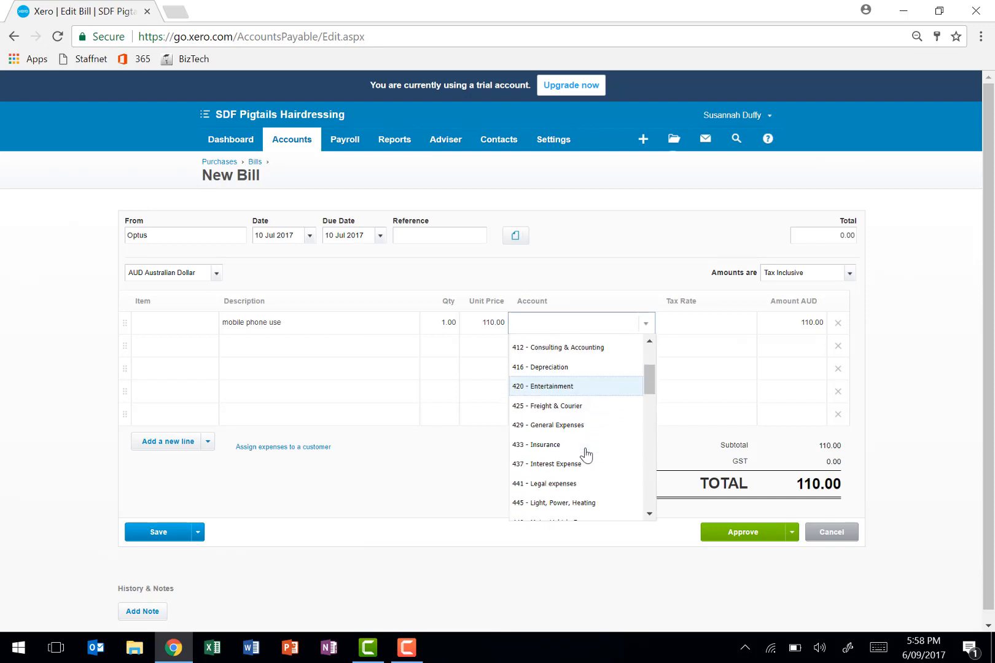
scroll(586, 454, down, 3)
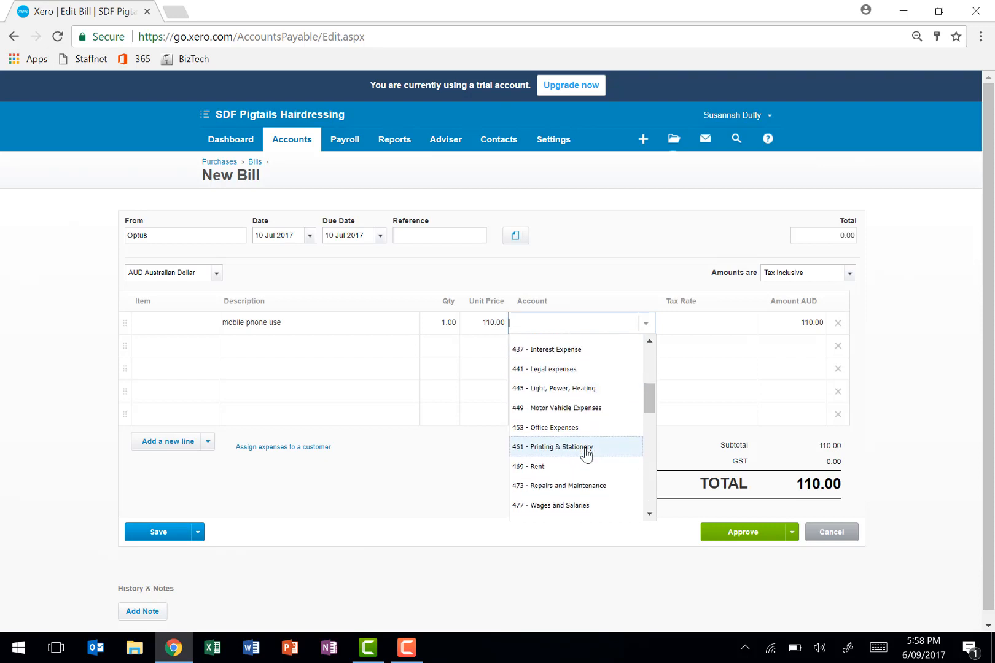
scroll(585, 454, down, 3)
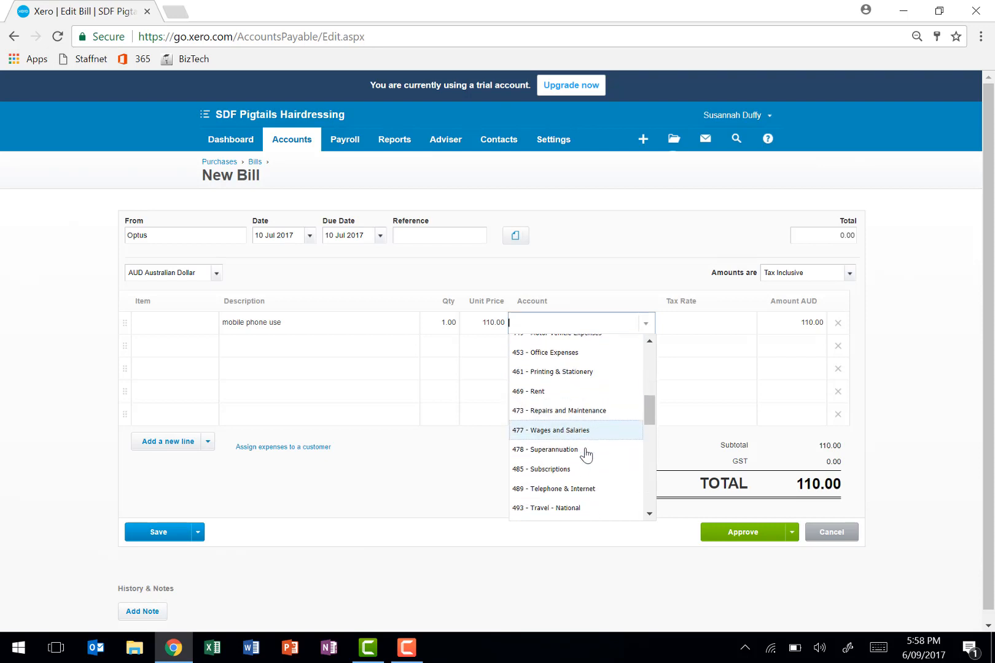
scroll(583, 457, down, 2)
click(576, 471)
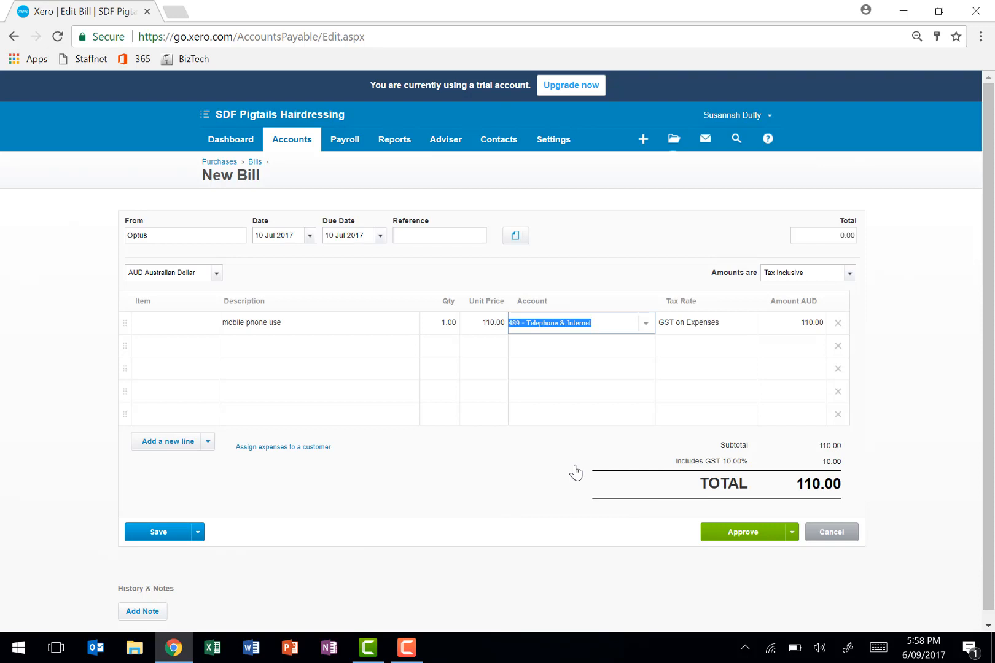
key(Tab)
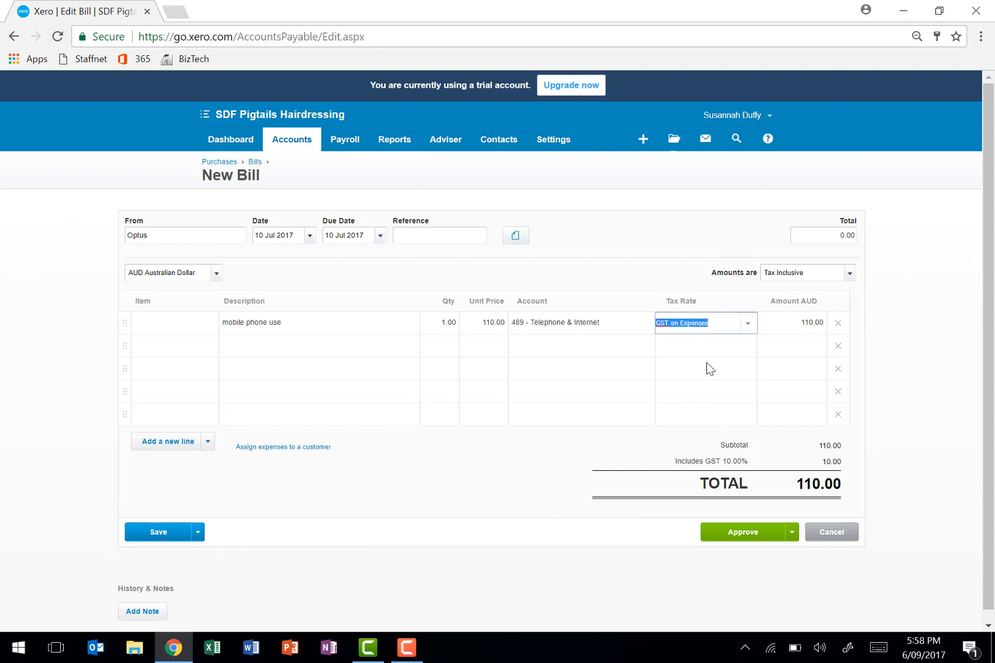
click(722, 540)
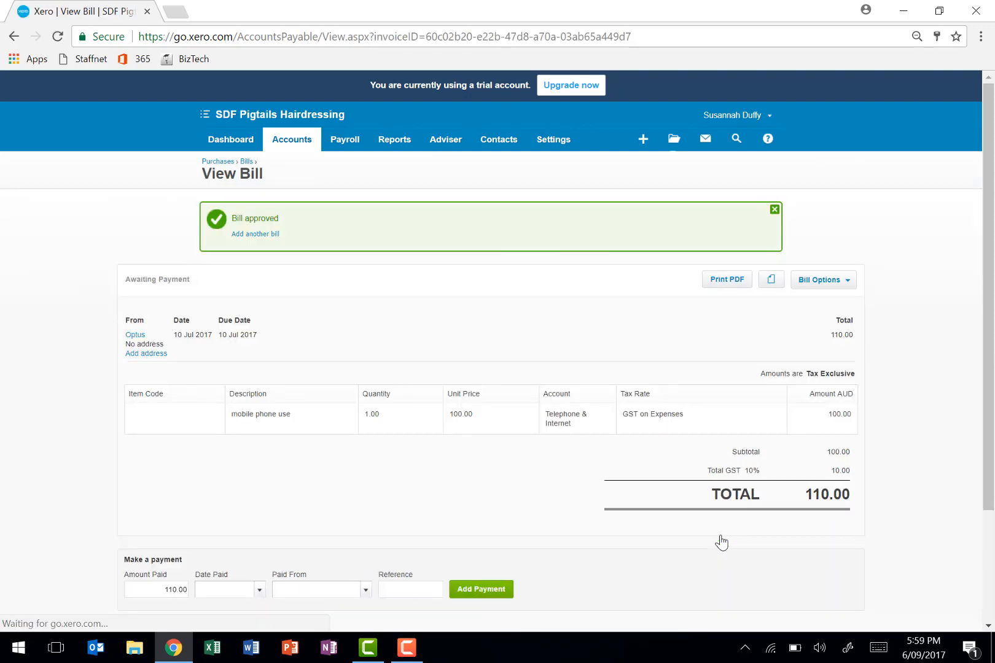
- Create a new sales invoice and enter the customer's name as the recipient
click(306, 144)
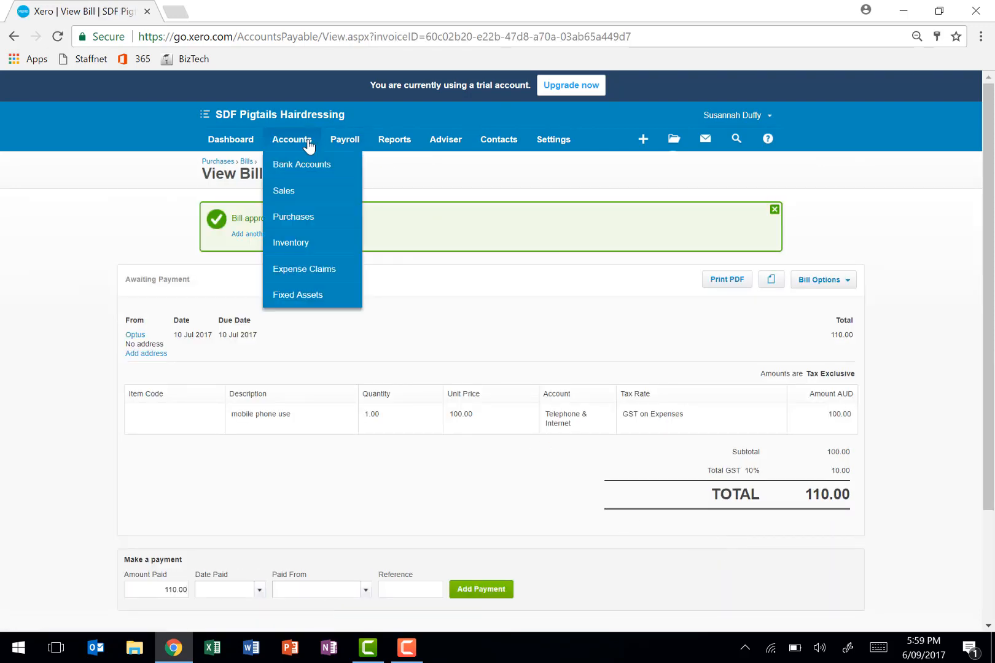
click(297, 199)
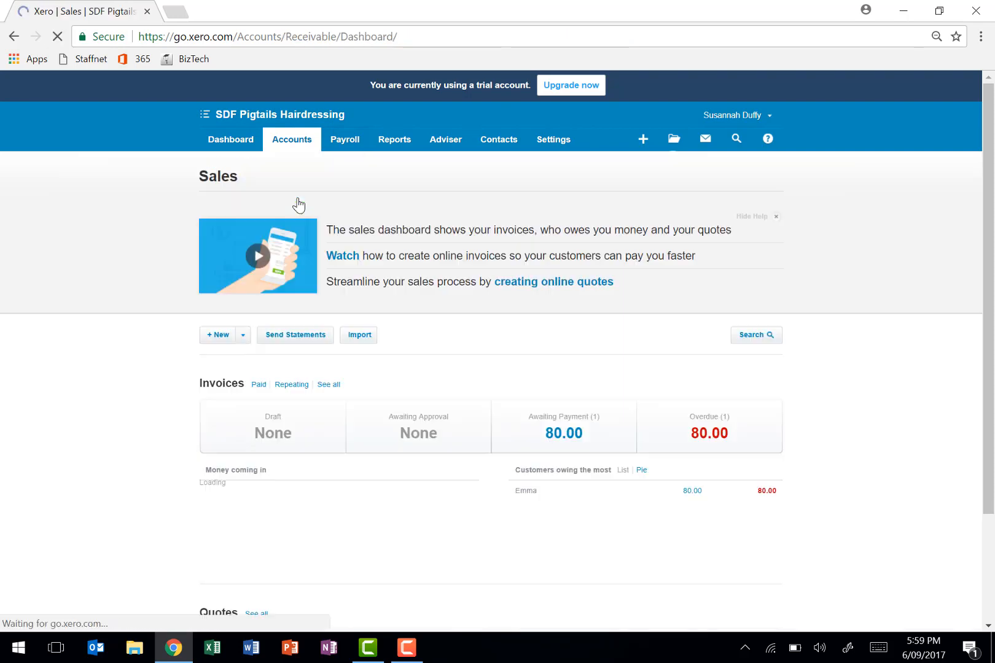
click(216, 336)
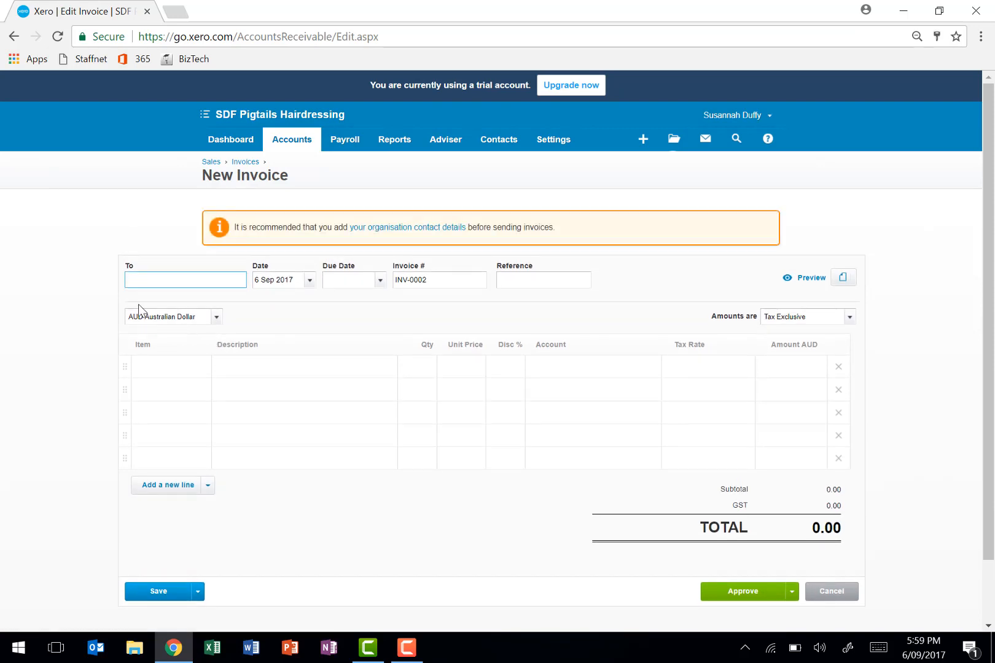
text(Paris)
key(Tab)
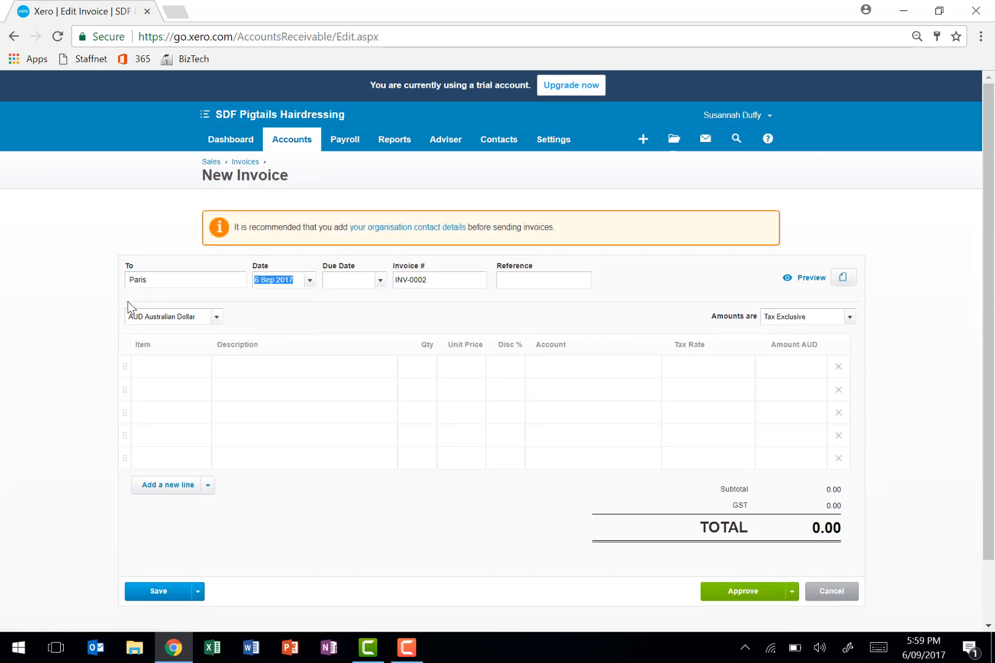
- Set both the date and the due date of the invoice to 17 Jul 2017
text(17 july)
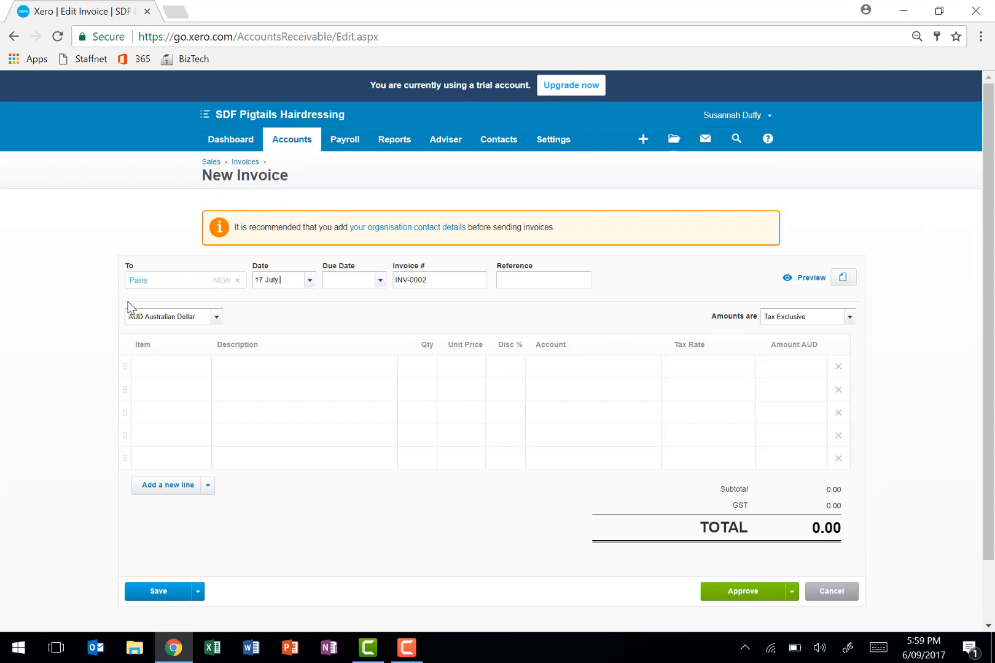
key(Tab)
text(17 July 201)
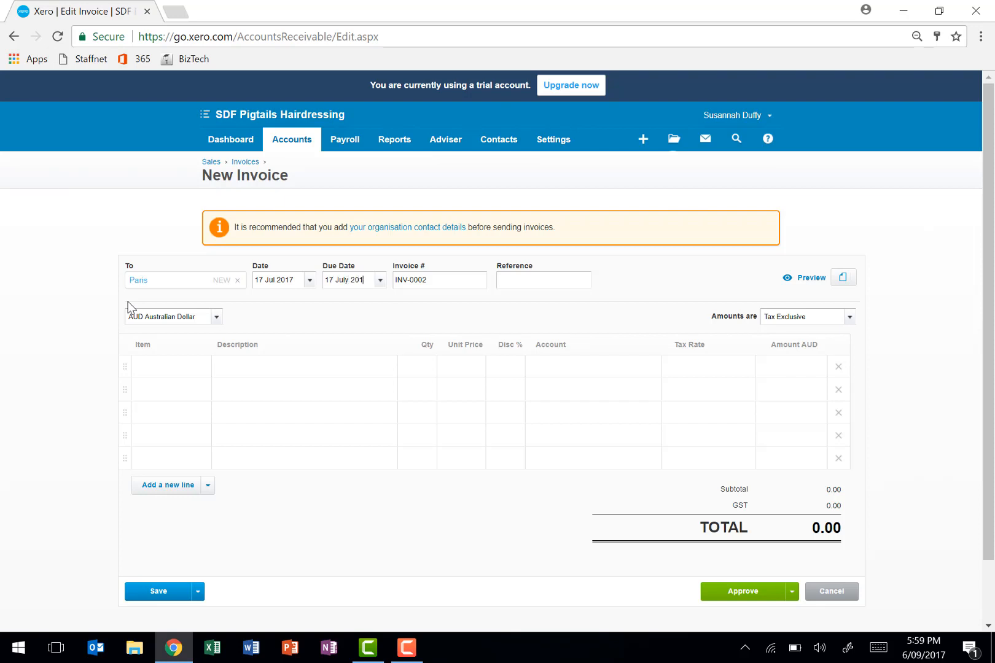
text(7)
key(Tab)
- Set the invoice amounts to Tax Inclusive
click(850, 324)
click(850, 324)
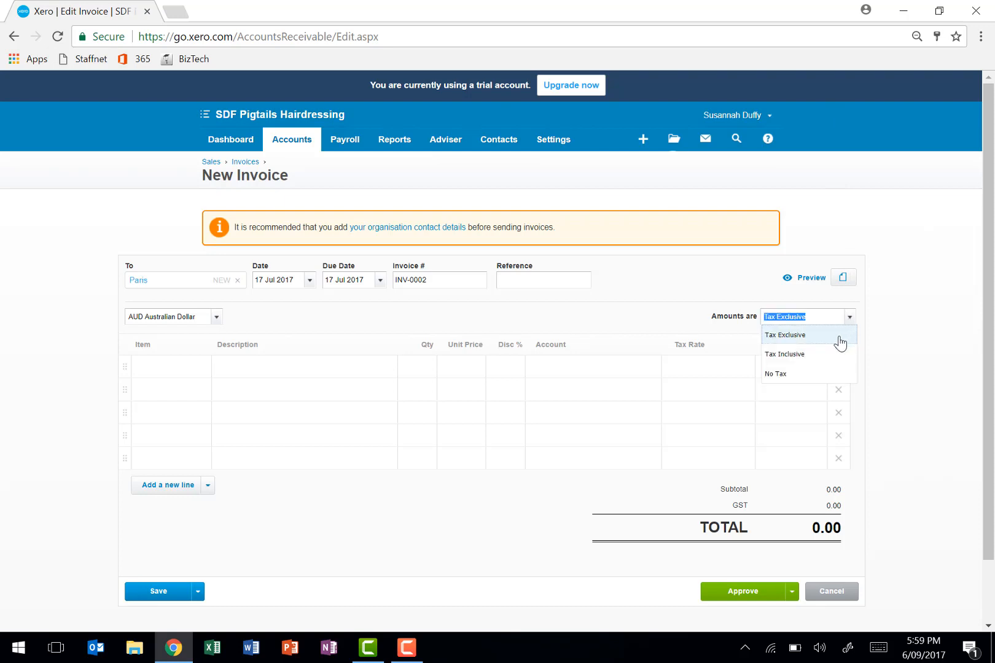
click(829, 354)
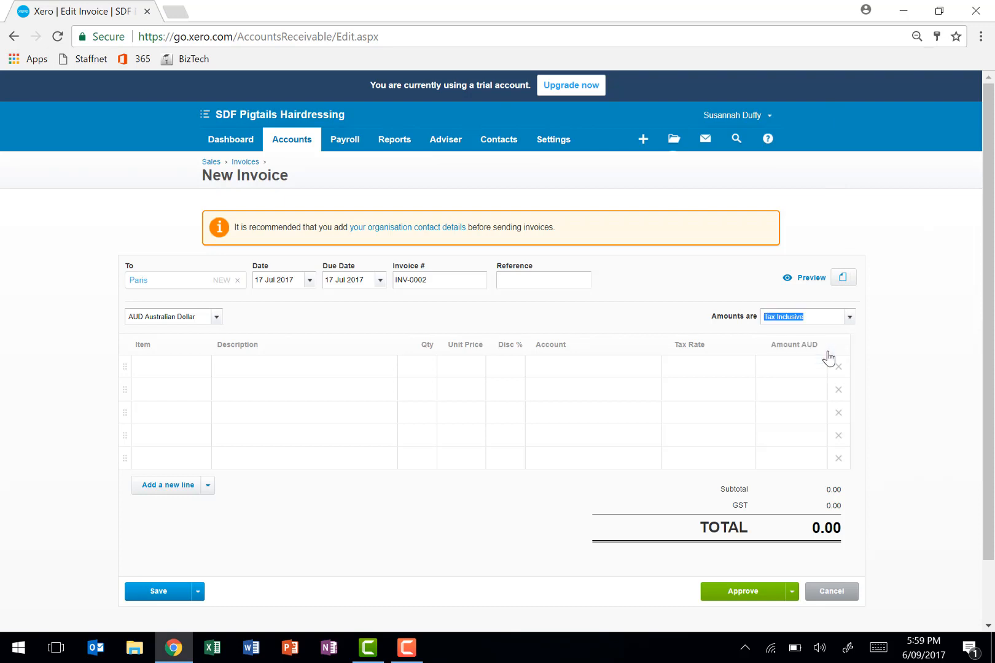
- Add an "upstyling" line with quantity 1 and unit price 80 to the invoice, and approve it
click(275, 367)
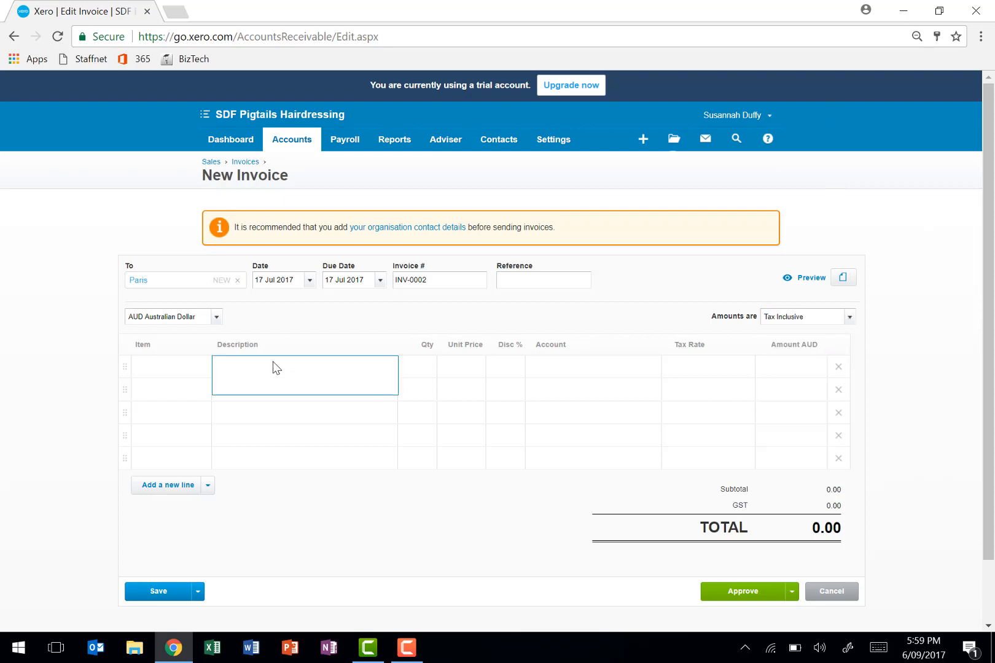
text(upstyling)
key(Tab)
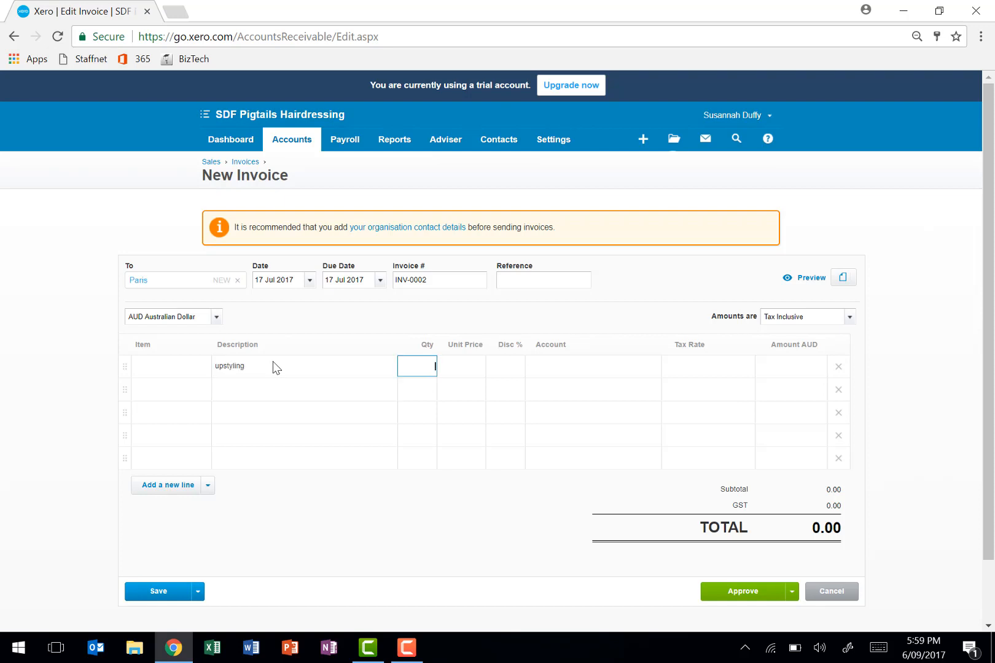
text(1)
key(Tab)
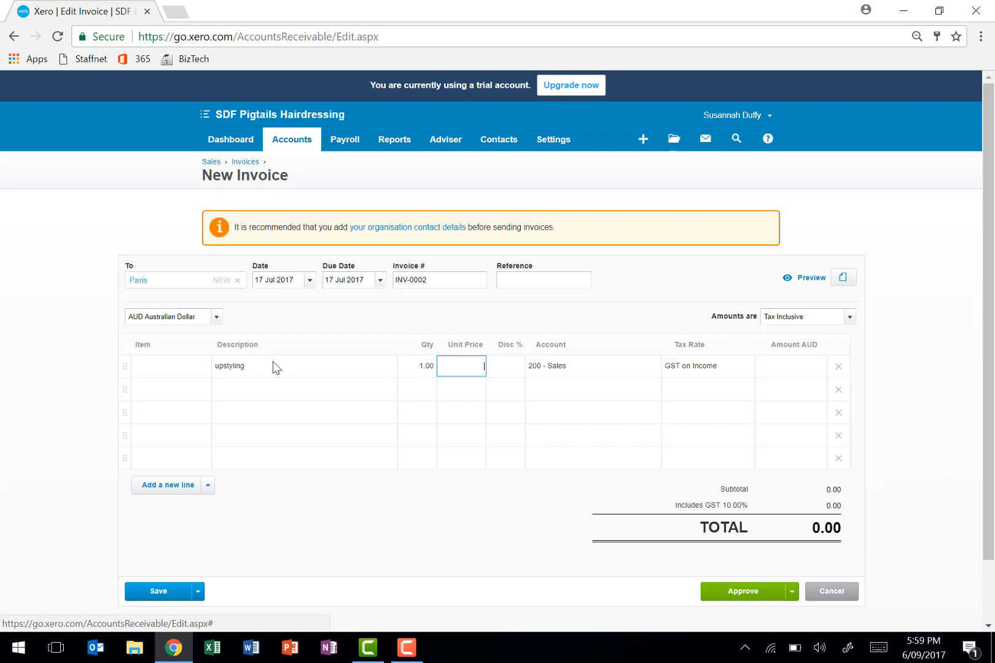
text(80)
key(Tab)
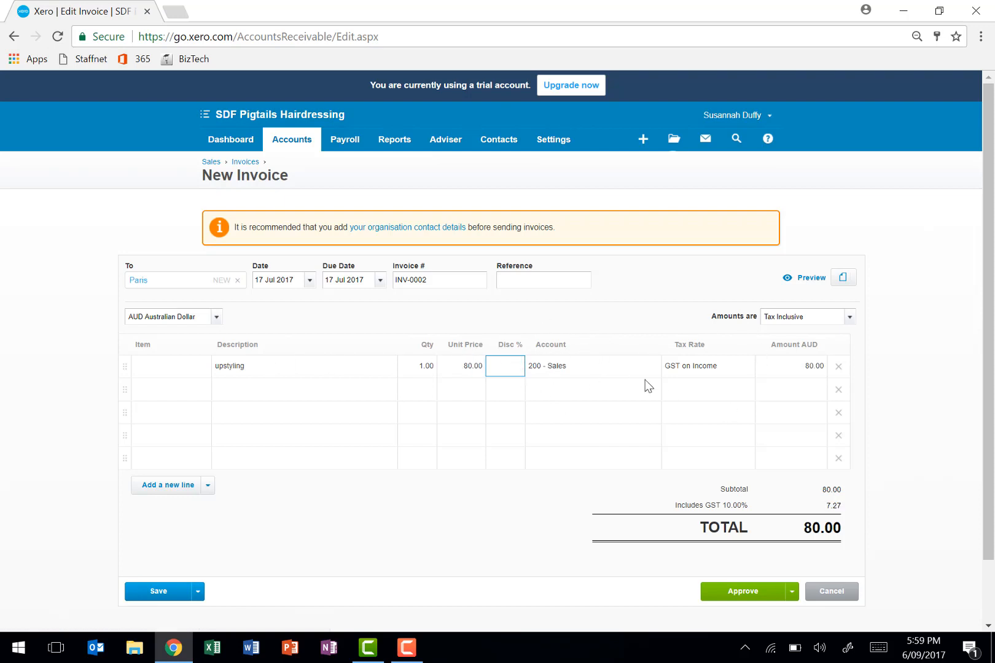
click(741, 602)
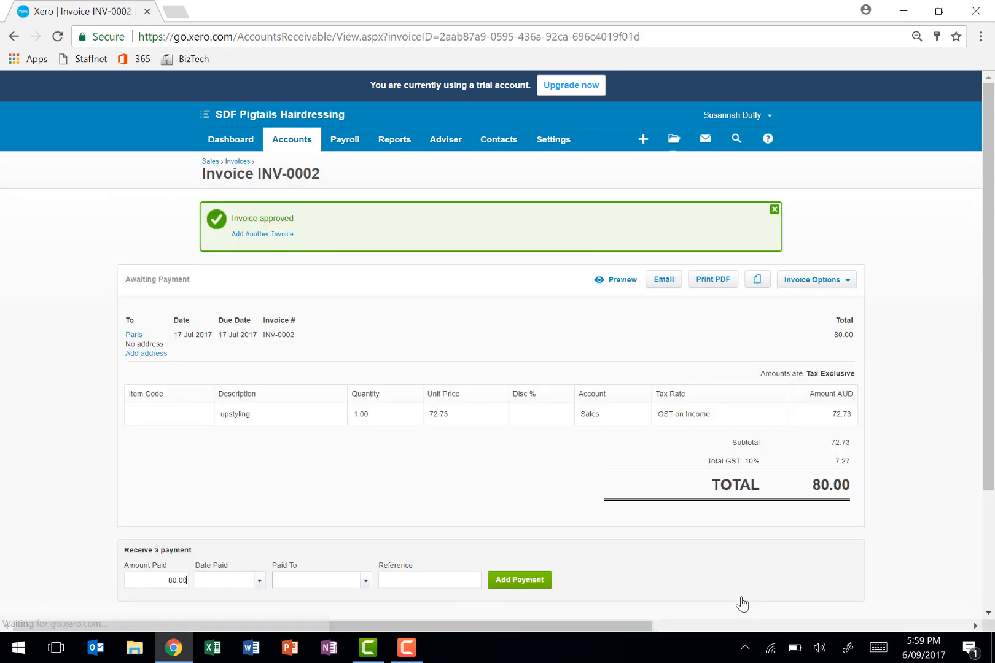
- Add another sales invoice and enter the customer's name as the recipient
click(272, 235)
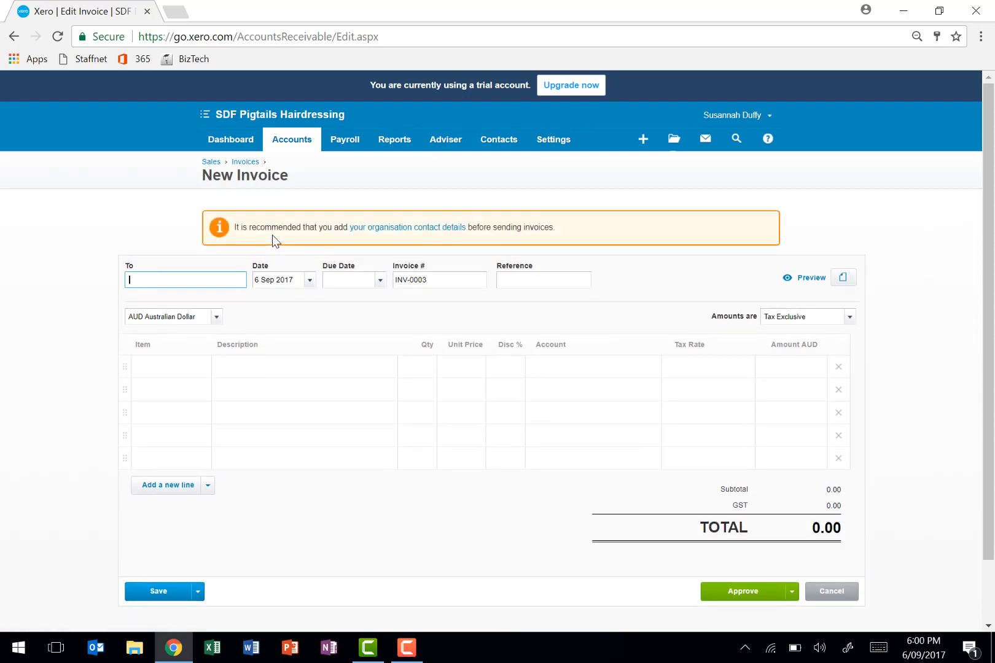
text(Lucy)
key(Tab)
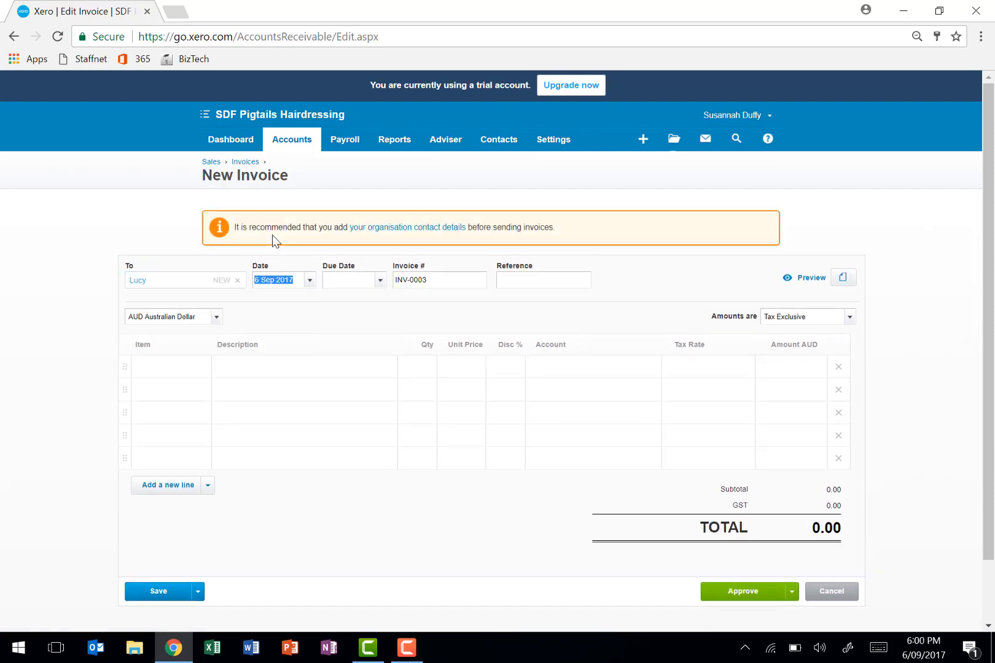
- Date the invoice 19 Jul 2017 with due date 29 Jul 2017, and set its amounts to Tax Inclusive
text(19 July)
key(Tab)
text(29 July)
key(Tab)
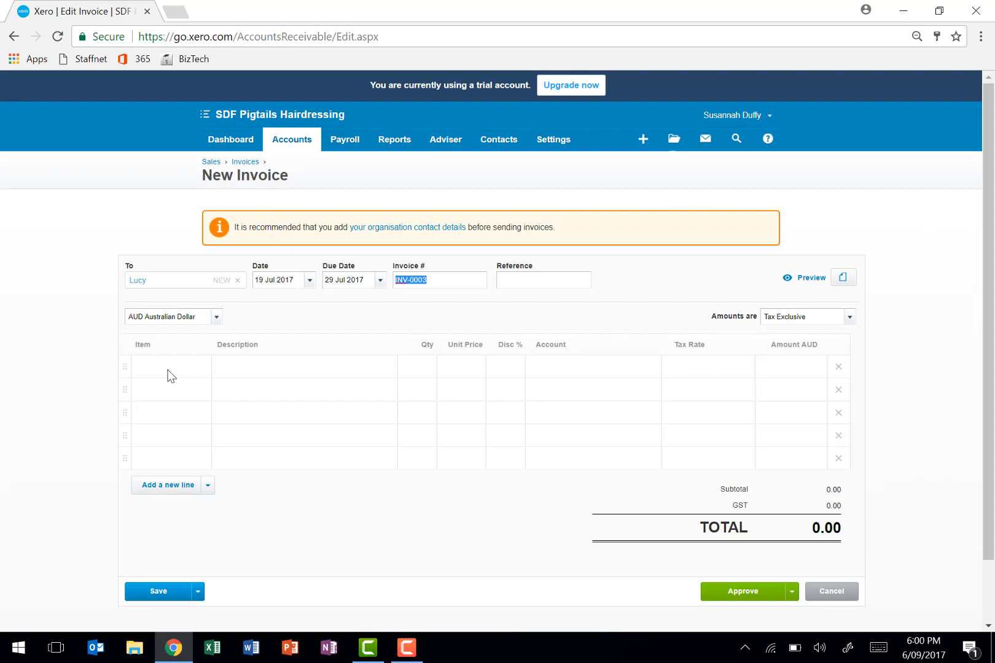
click(848, 319)
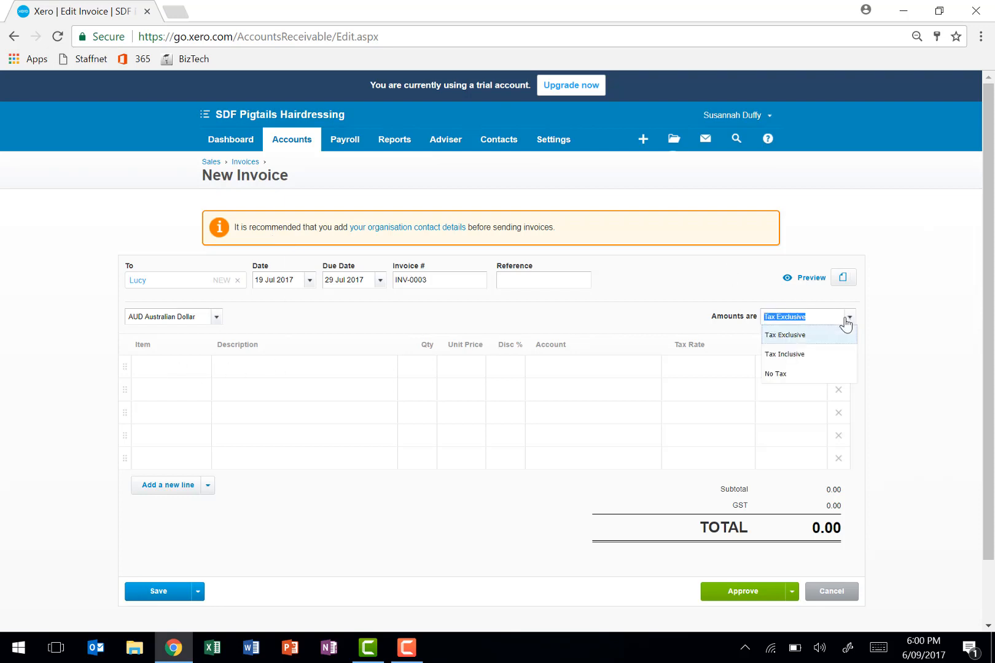
click(821, 351)
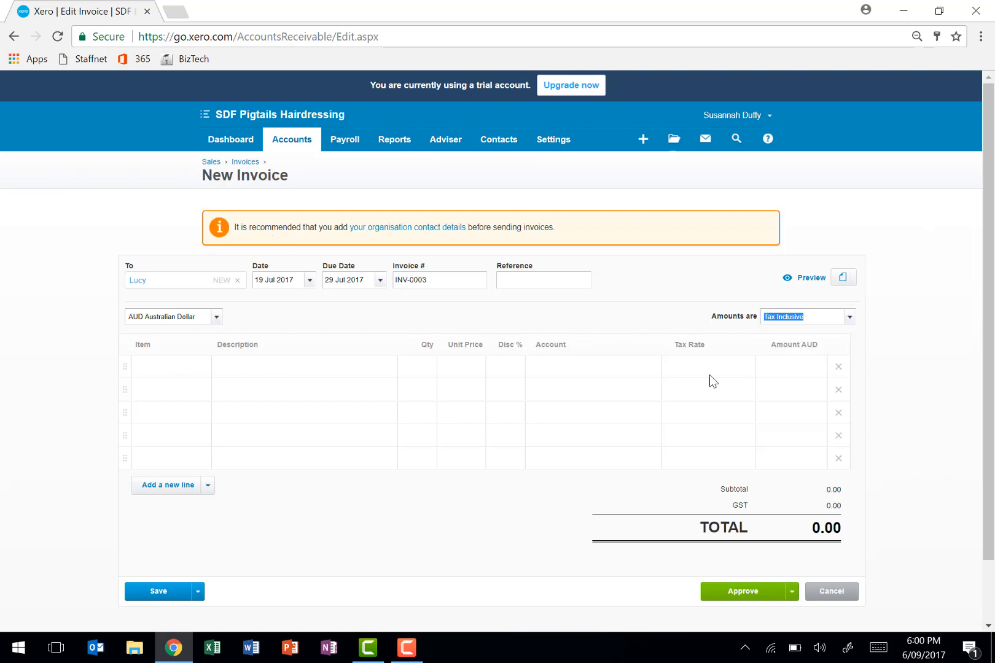
- Add a "style cut and colour" line with quantity 1 and unit price 320 to the invoice, and approve it
click(352, 369)
text(style cut and)
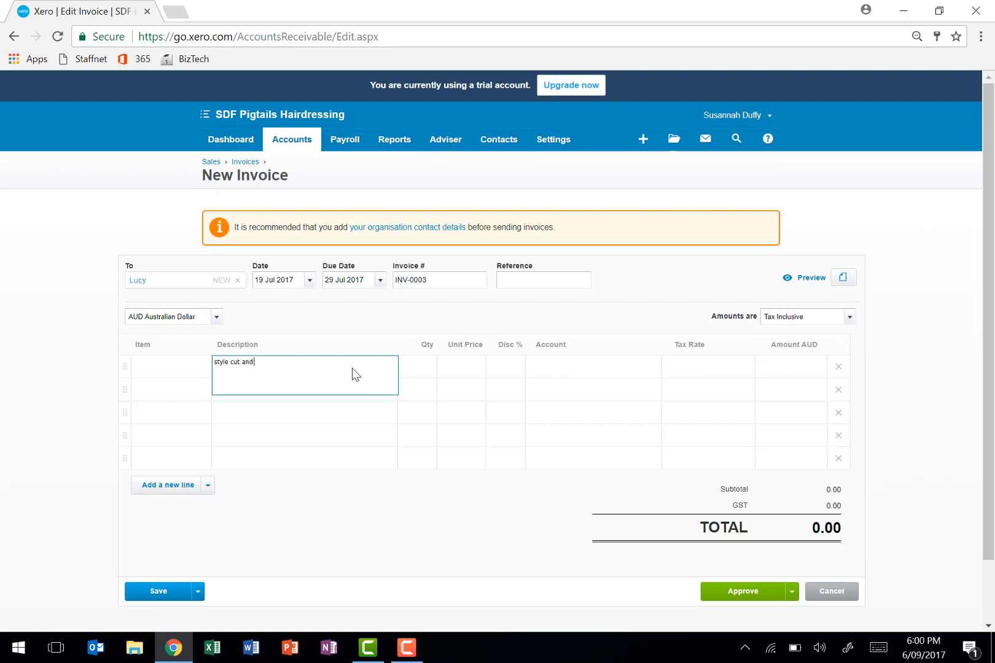
text( colour)
key(Tab)
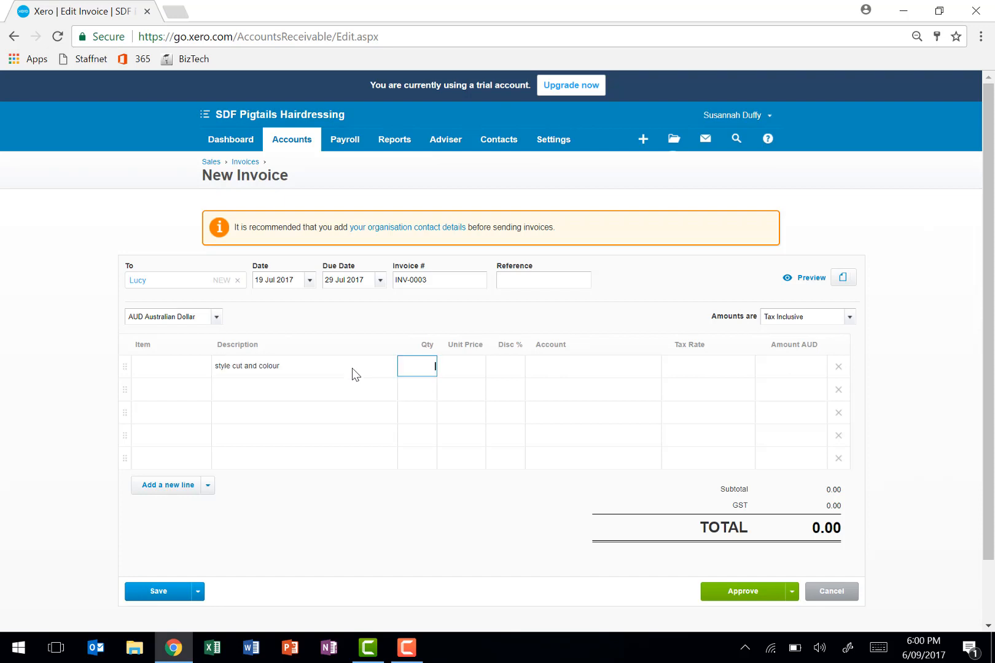
text(1)
key(Tab)
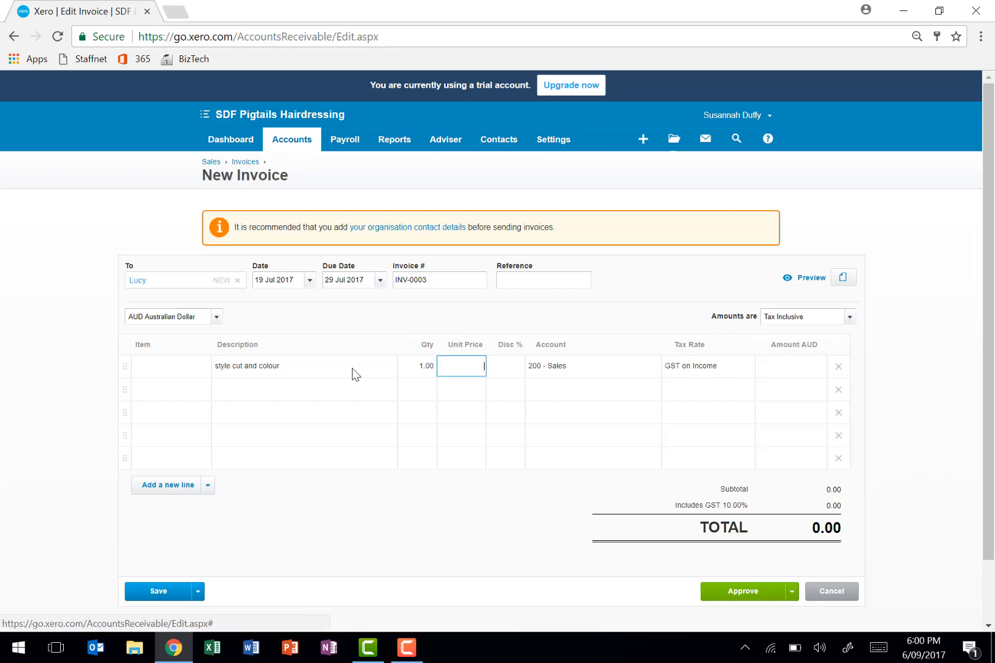
text(320)
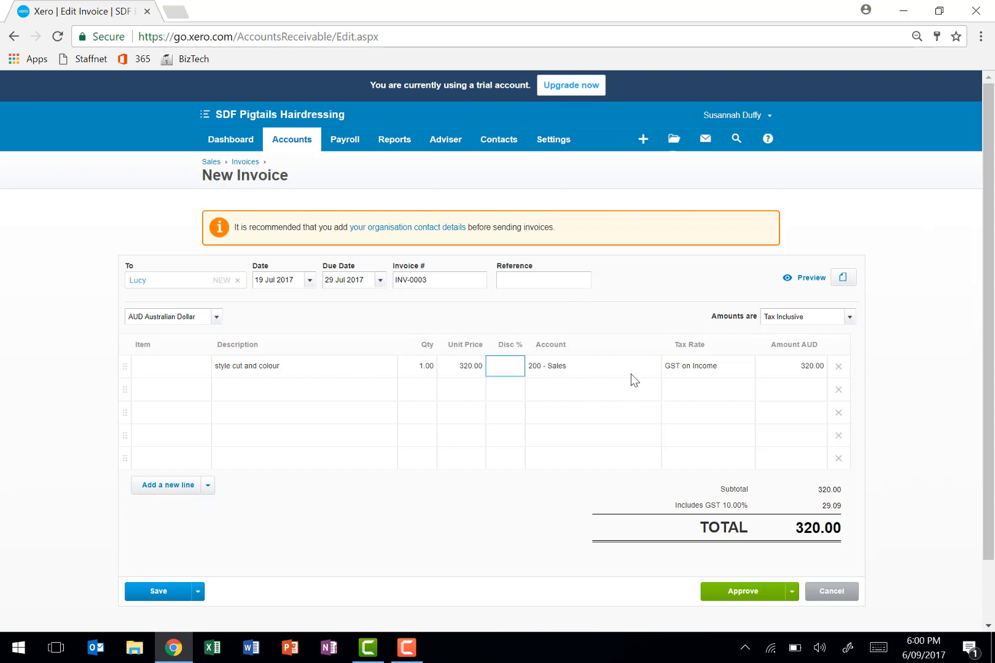
click(748, 594)
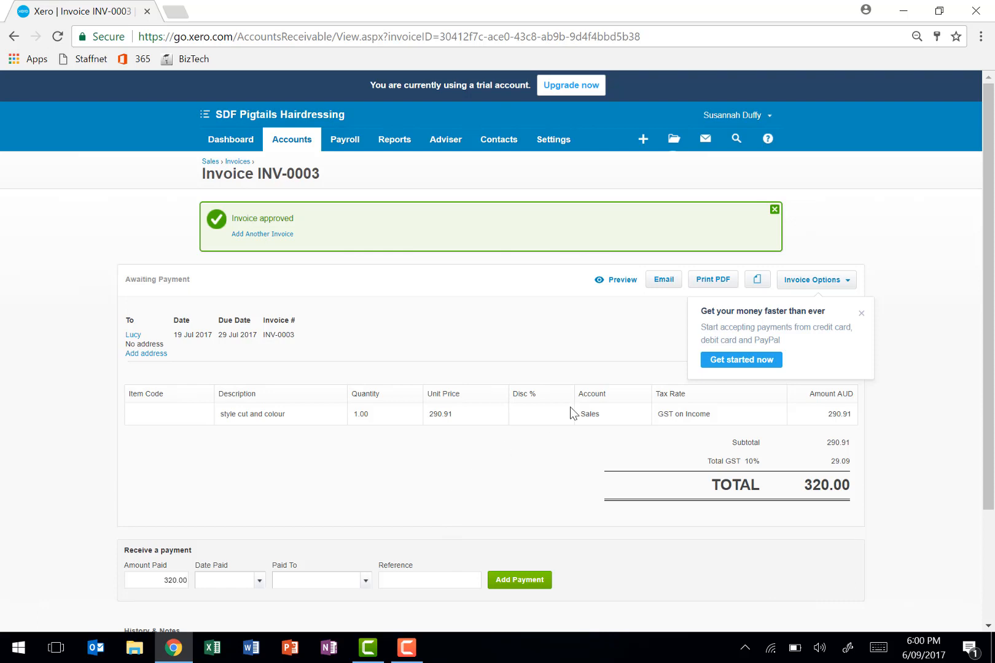
click(861, 313)
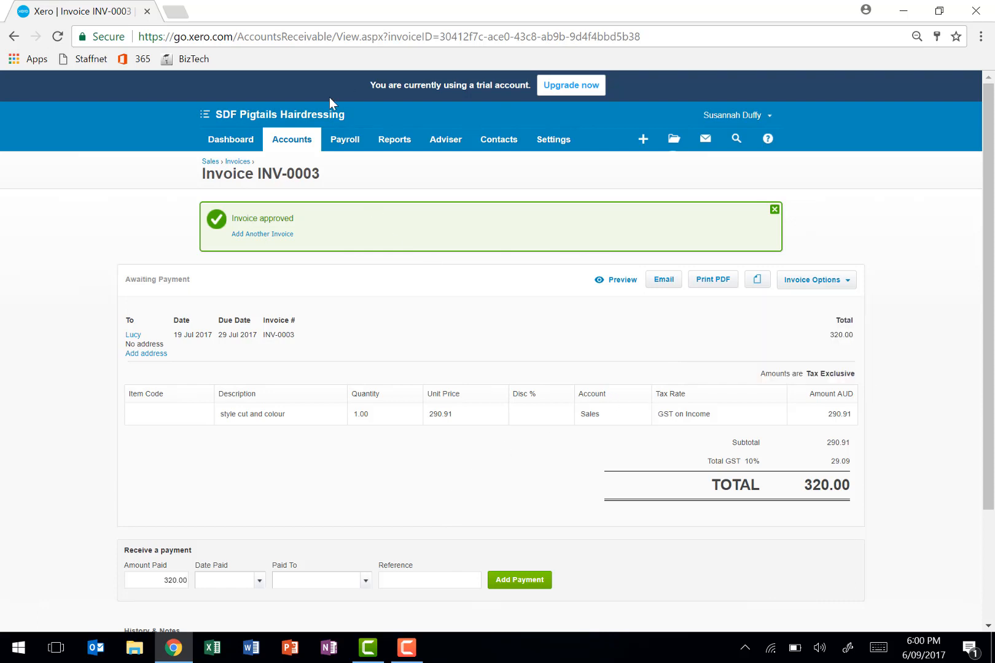
- Create a new supplier bill from Michelsen Plumbing dated 22 Jul 2017
click(304, 139)
click(288, 221)
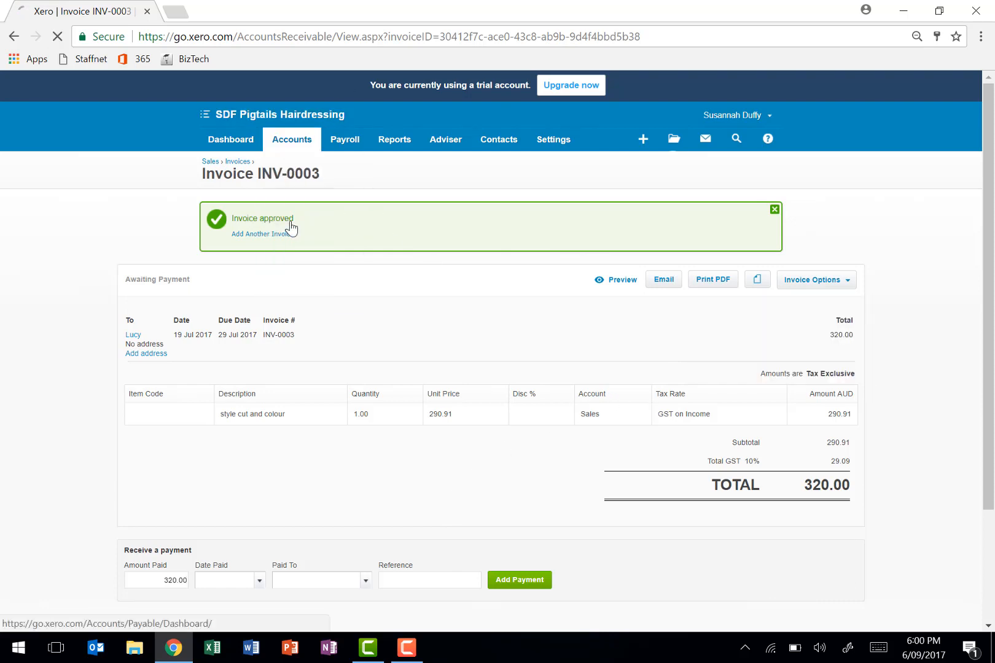
click(212, 336)
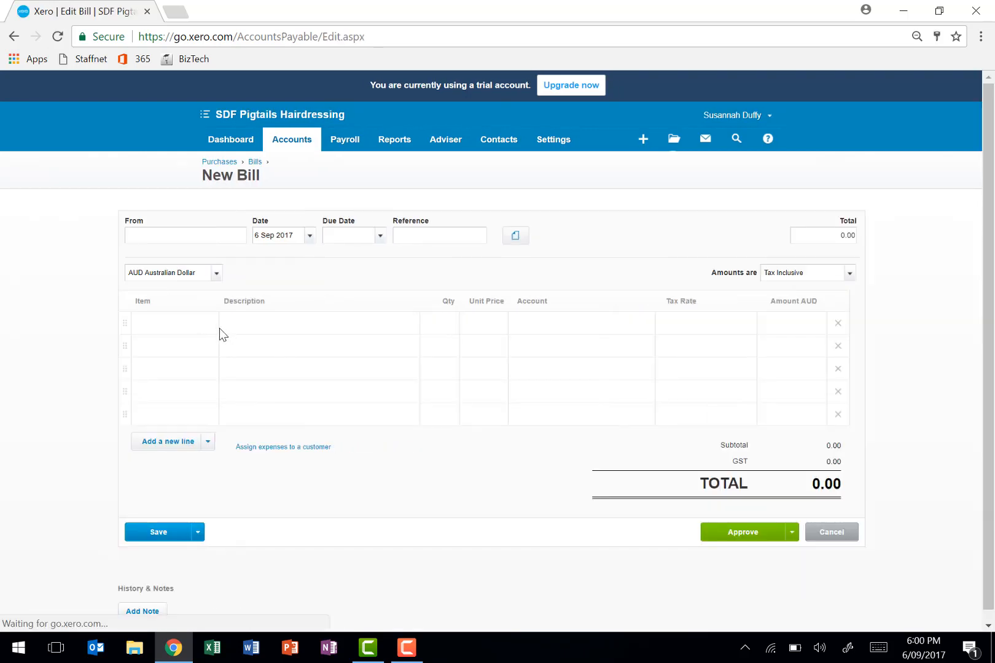
text(M)
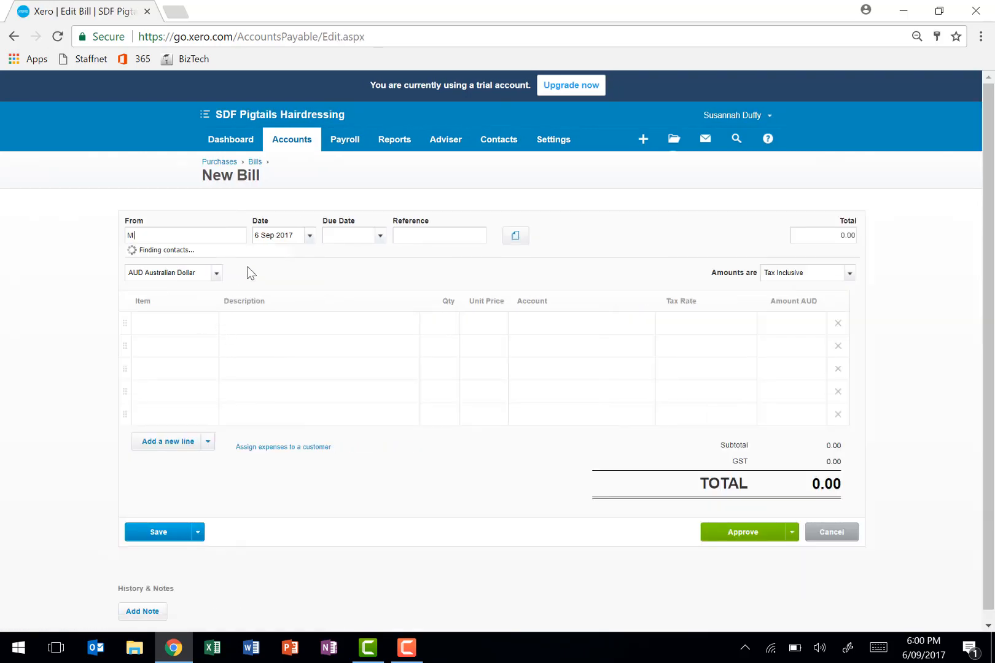
text(ichels)
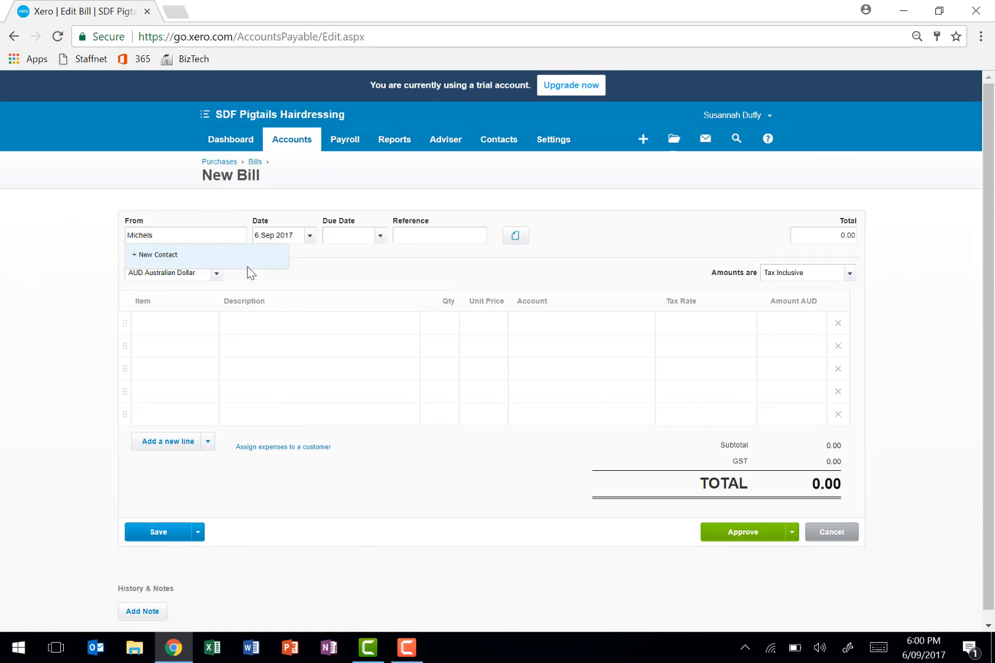
text(en PLumbing)
key(Tab)
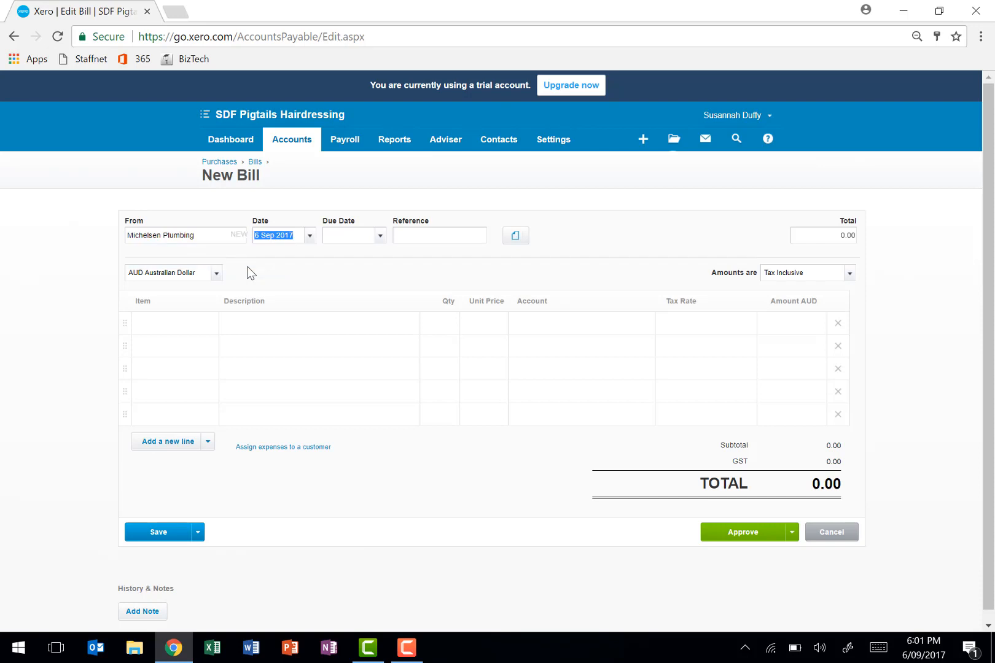
text(22 July)
key(Tab)
click(380, 236)
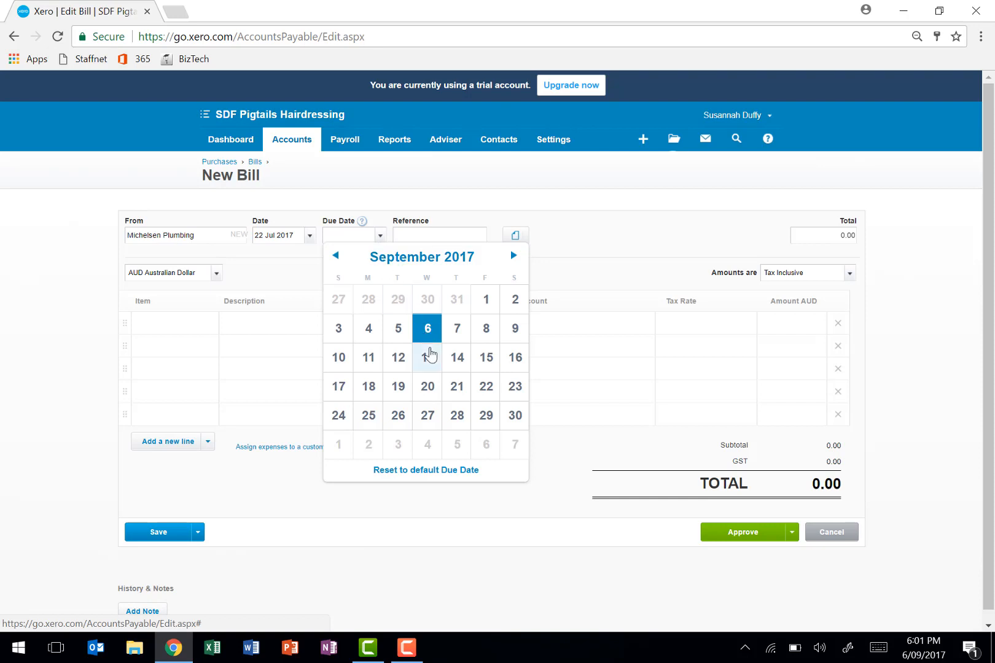
click(428, 415)
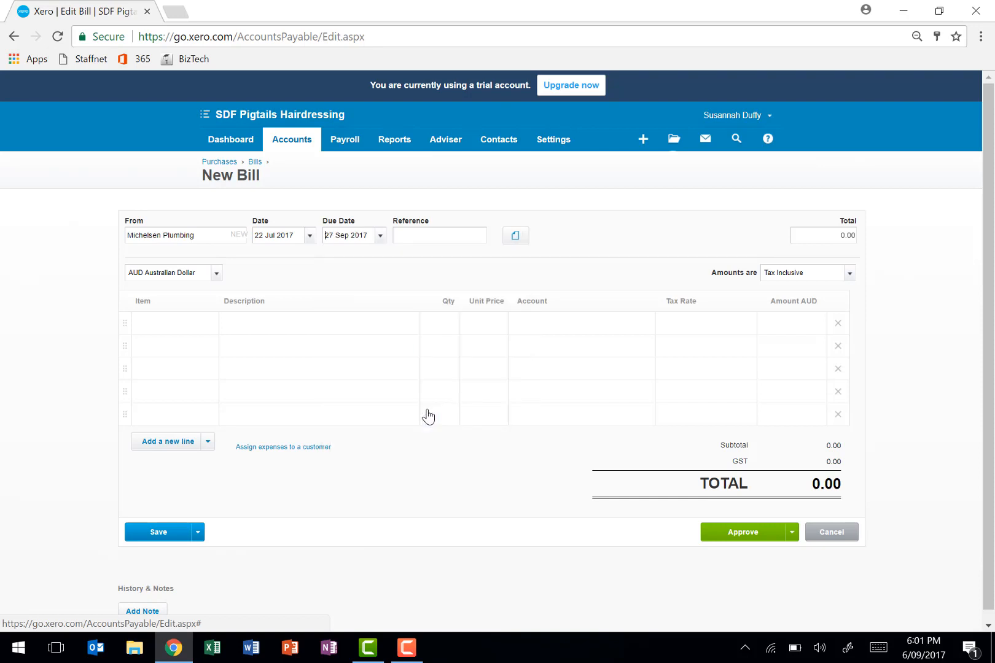
click(380, 236)
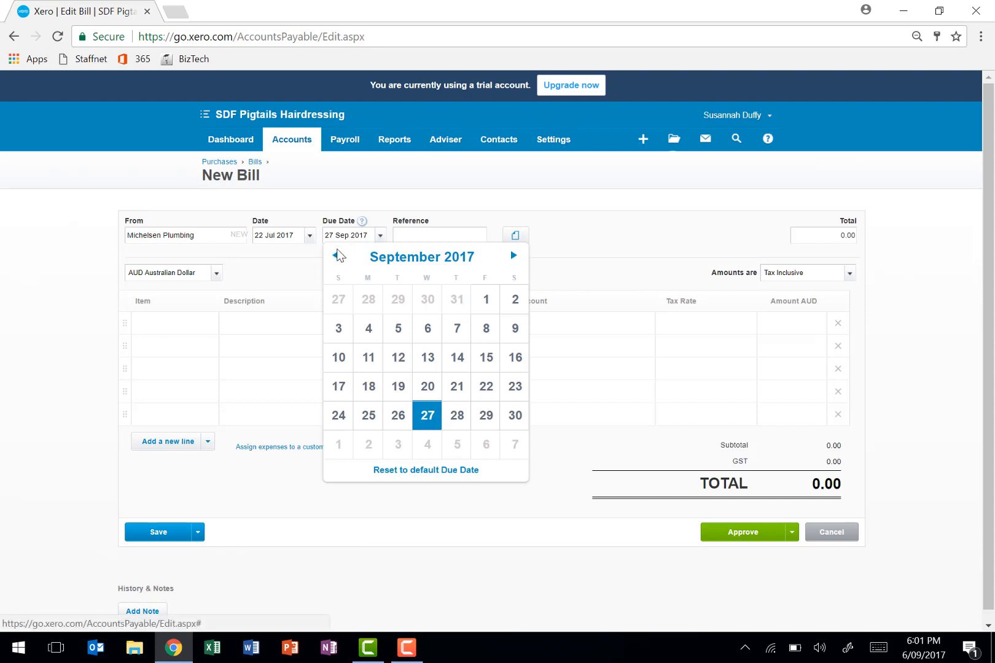
click(337, 257)
click(337, 257)
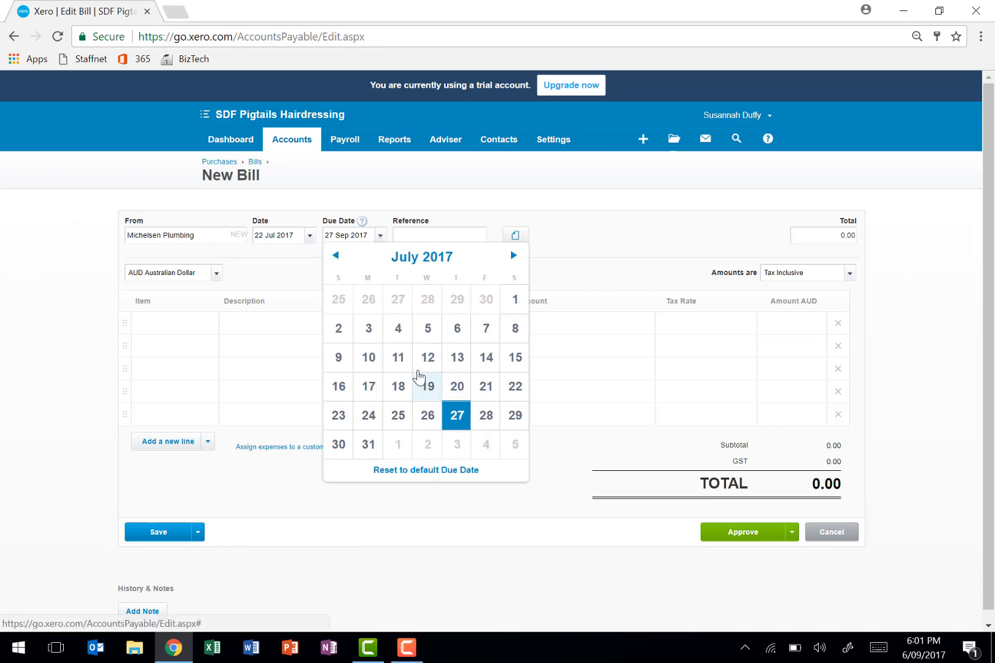
click(515, 387)
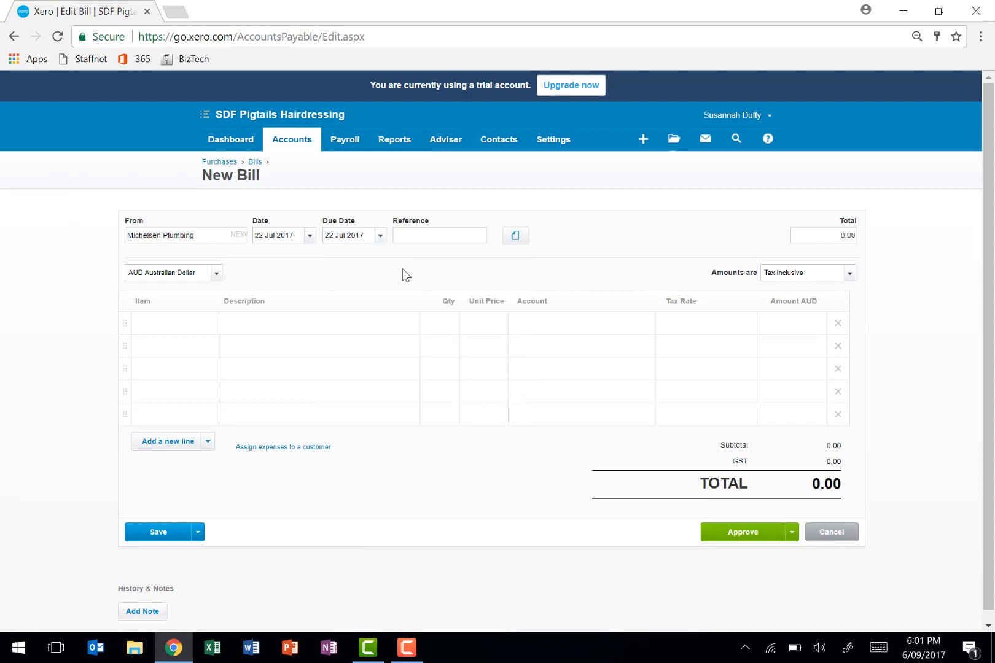
- Set the due date of the plumbing bill to 12 Aug 2017
click(381, 237)
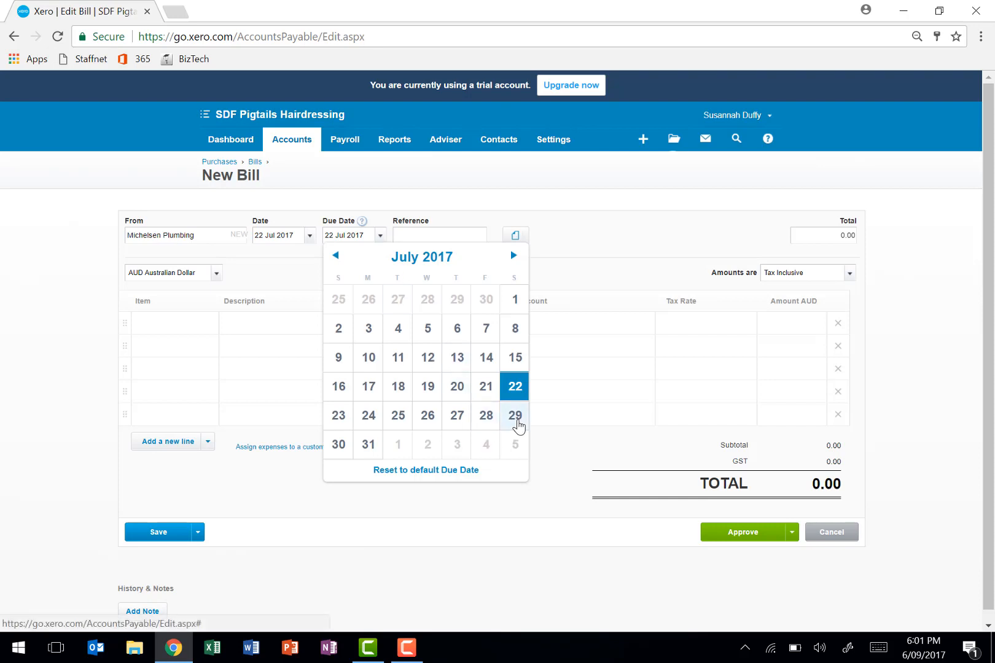
click(514, 256)
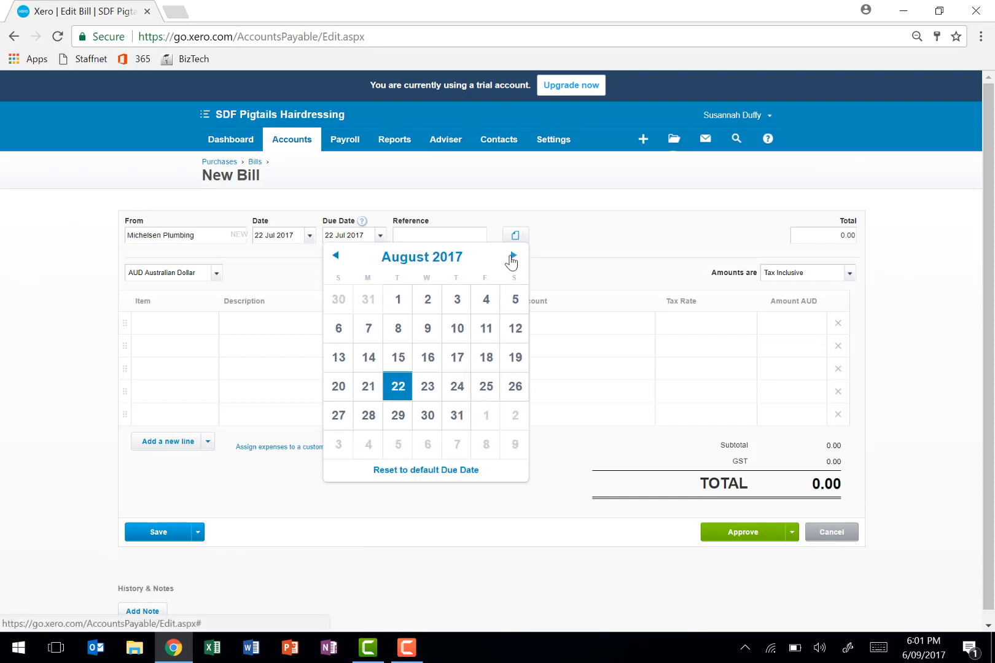
click(516, 332)
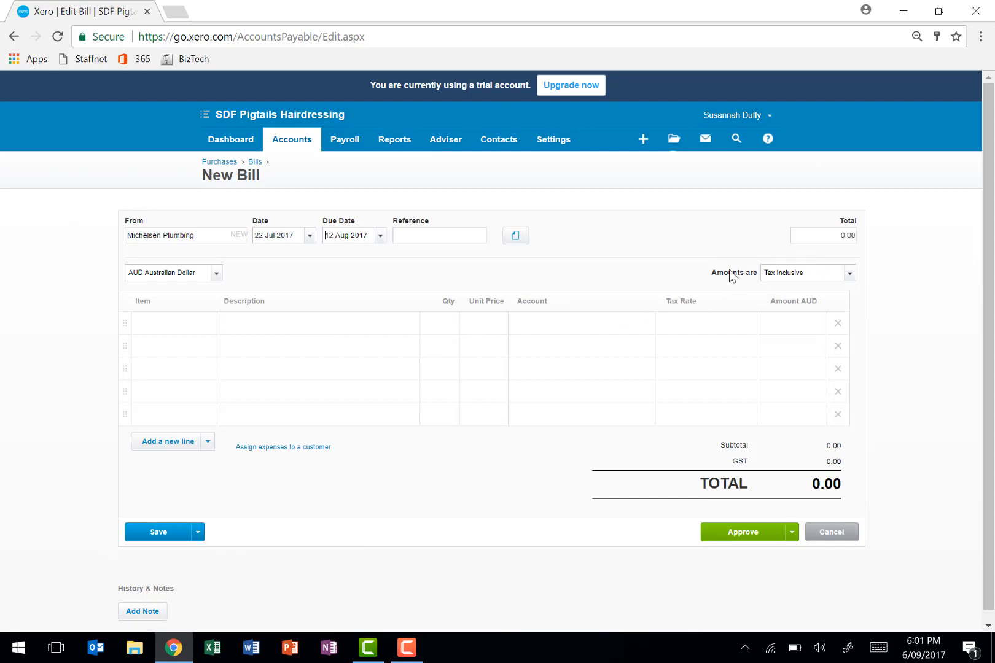
- Add a bill line described as "repairs and maintenance of basin" with quantity 1 and unit price 250
click(261, 323)
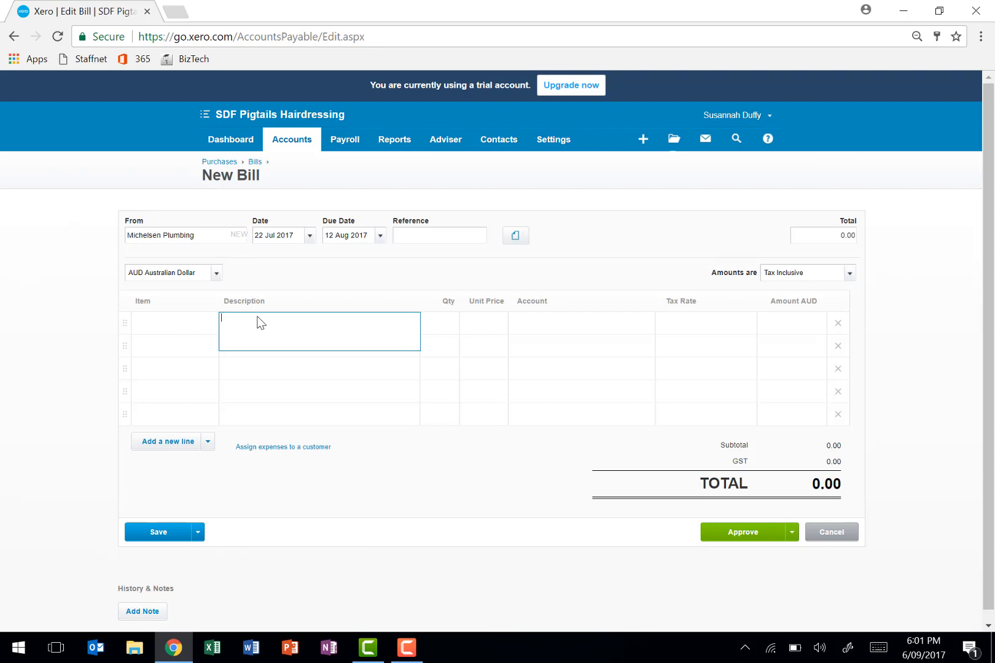
text(repairs and me)
key(BackSpace)
text(aintenance of basin)
key(Tab)
text(1)
key(Tab)
text(250)
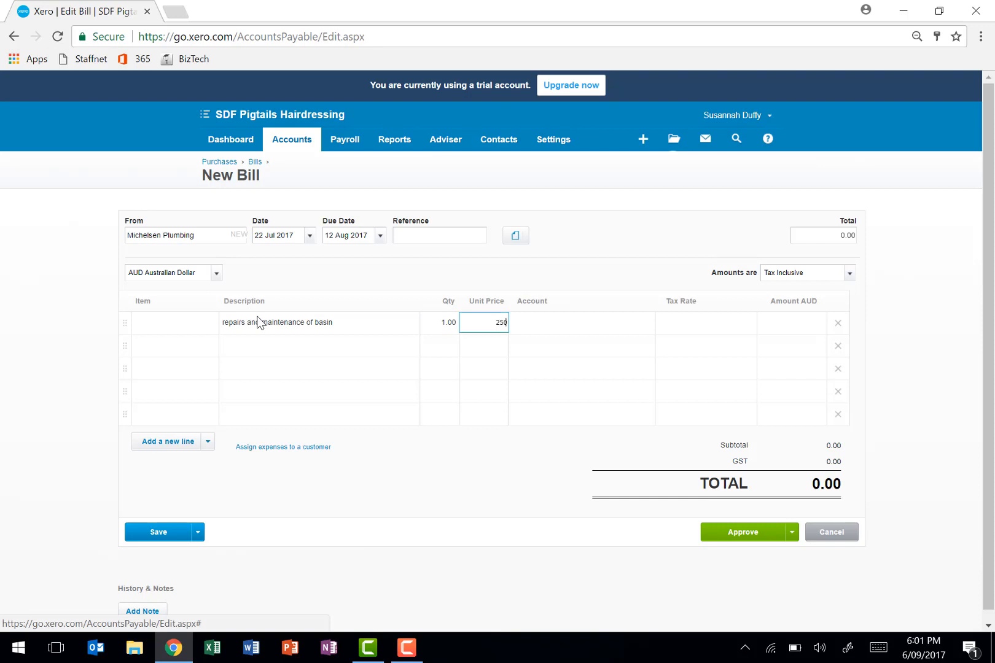
key(Tab)
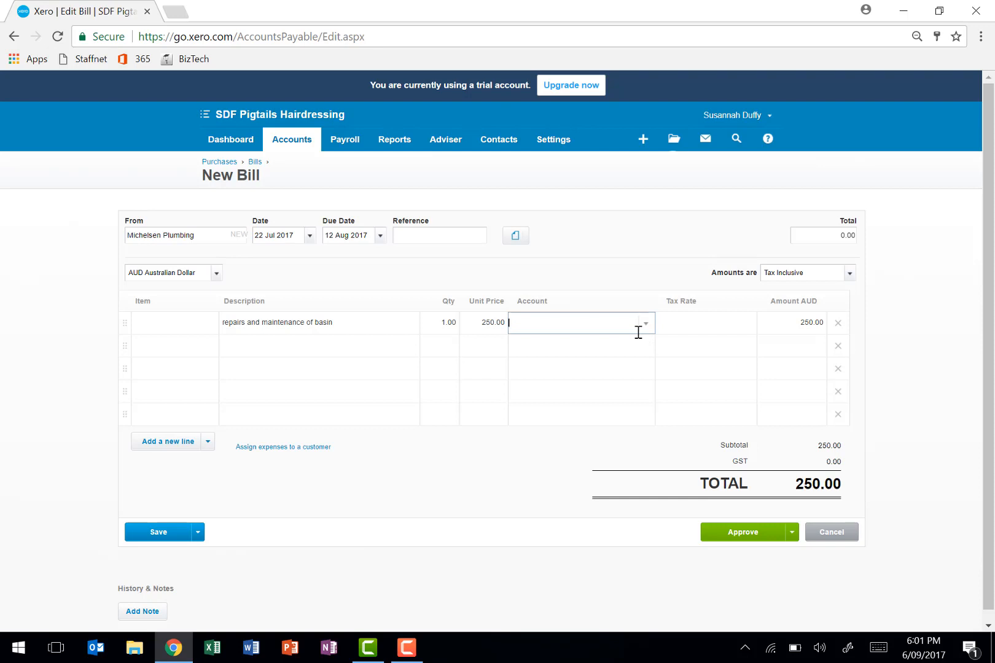
- Assign account 473 - Repairs and Maintenance to the basin repair line
text(repa)
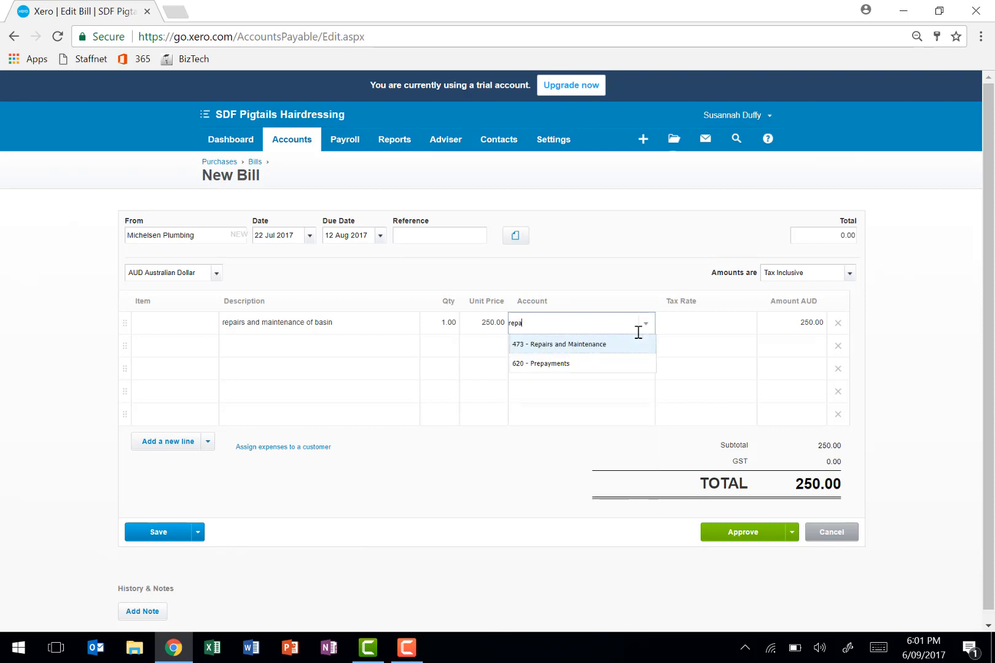
text(i)
click(579, 345)
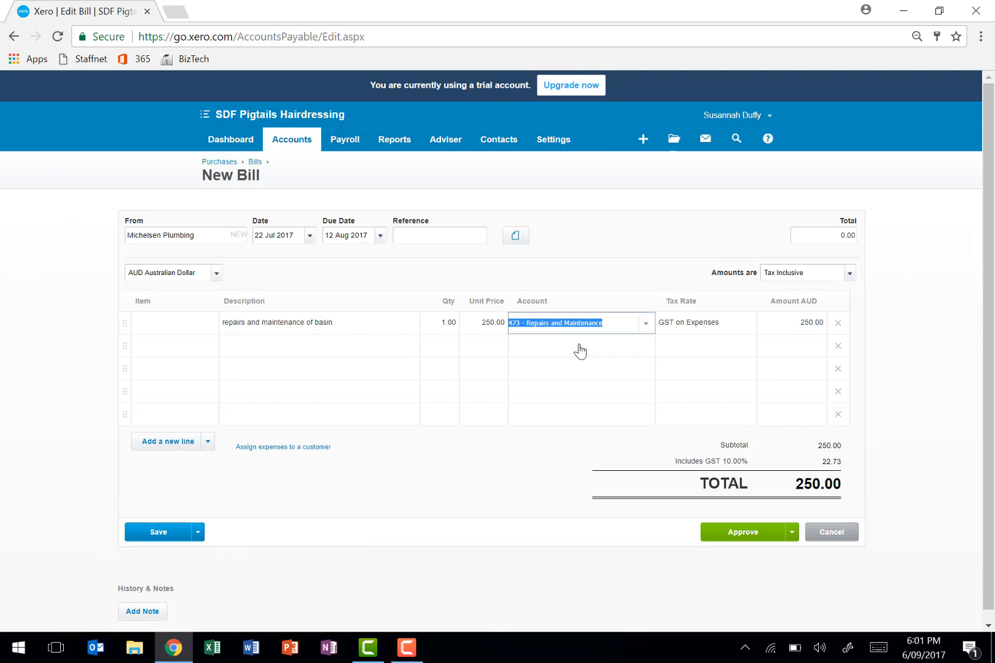
key(Tab)
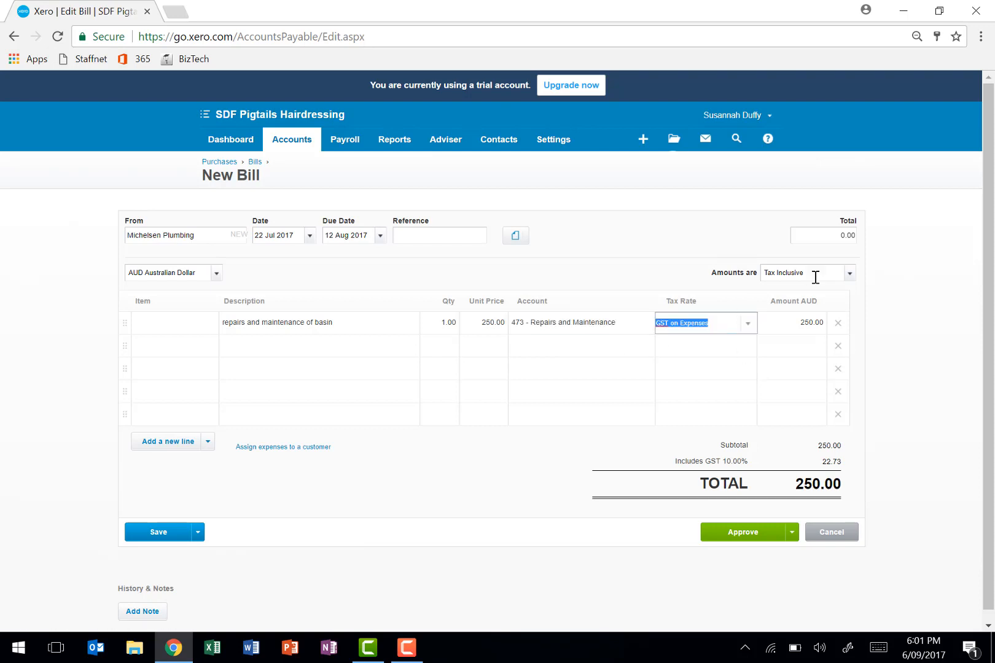
- Approve the Michelsen Plumbing bill and start another supplier bill
click(757, 539)
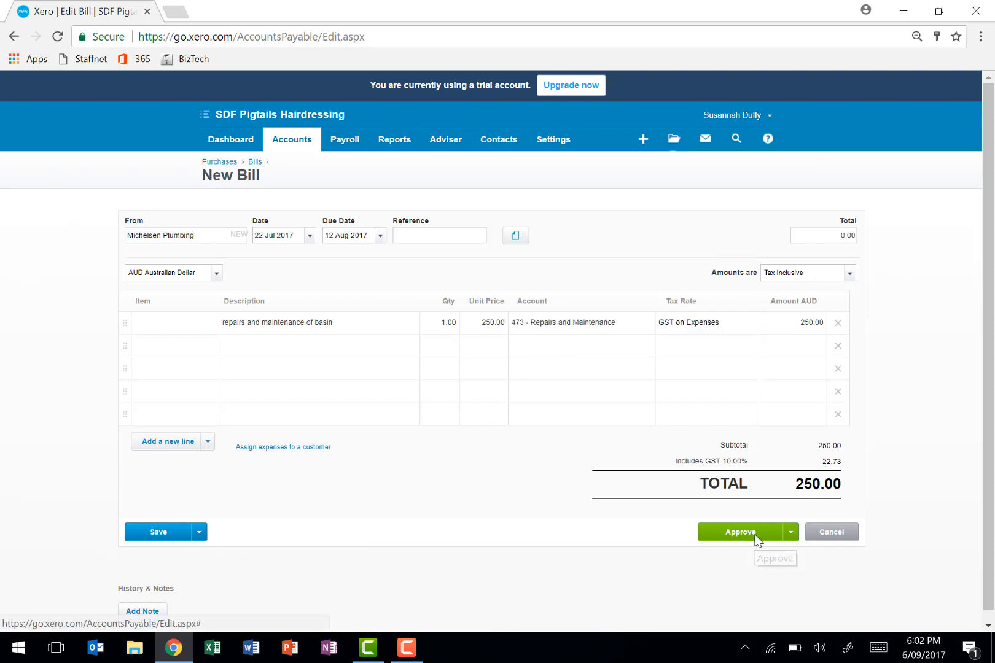
click(757, 533)
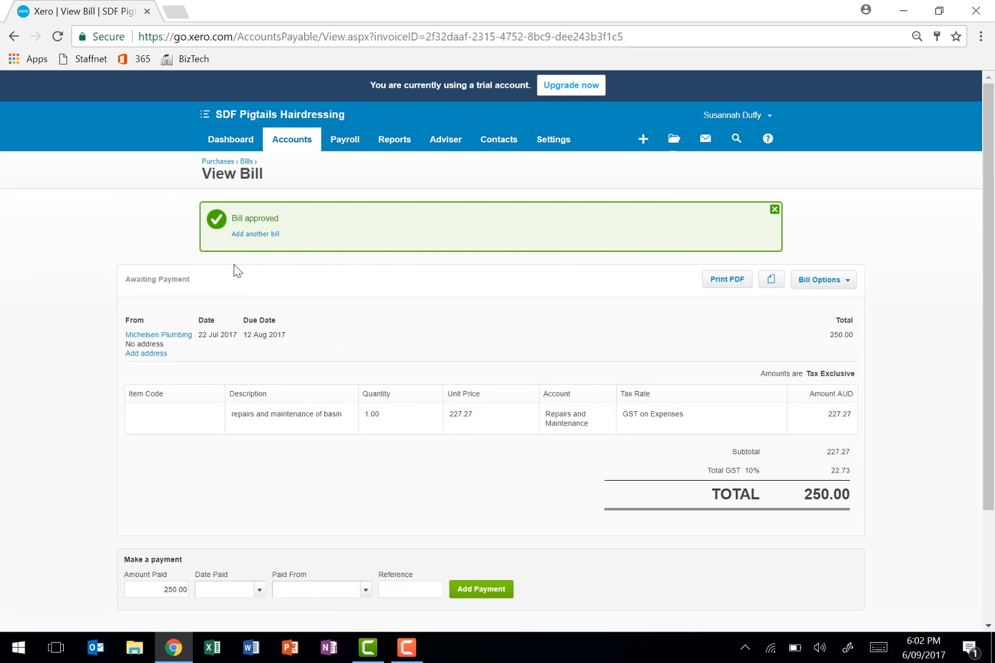
click(245, 235)
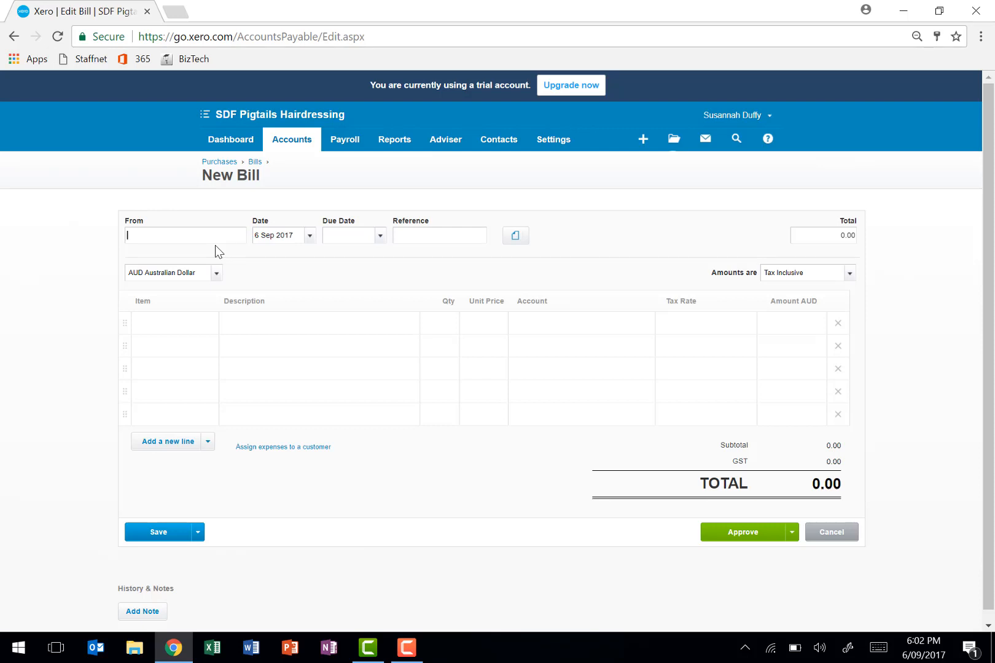
- Enter Shelby Flyer Distributors as the supplier, with the bill date and due date both set to 23 Jul 2017
text(Shelby Flyer)
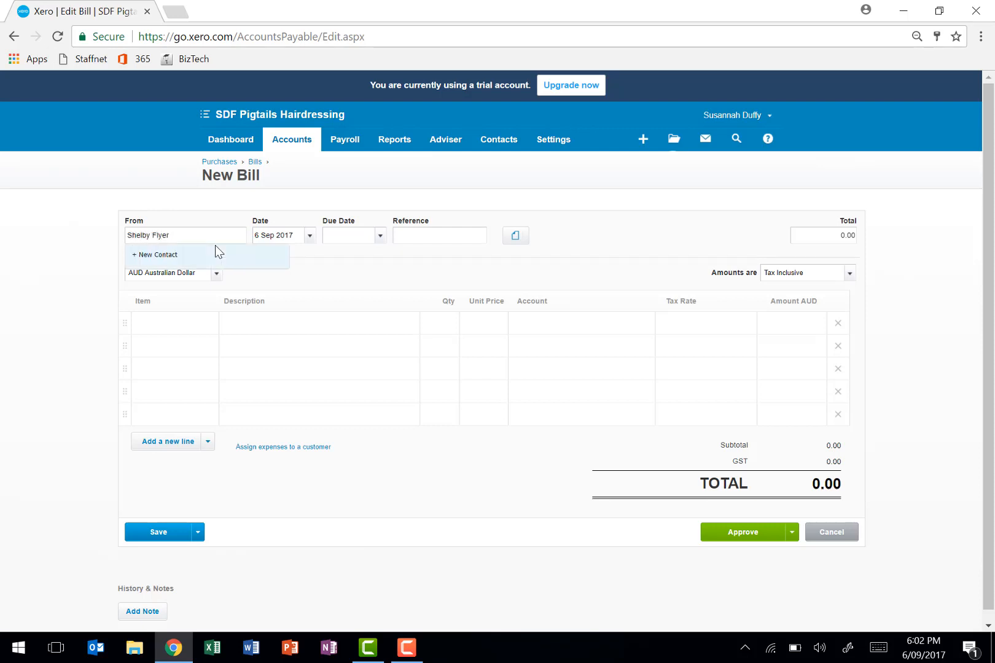
text( Distributors)
key(Tab)
text(23 Jul 2017)
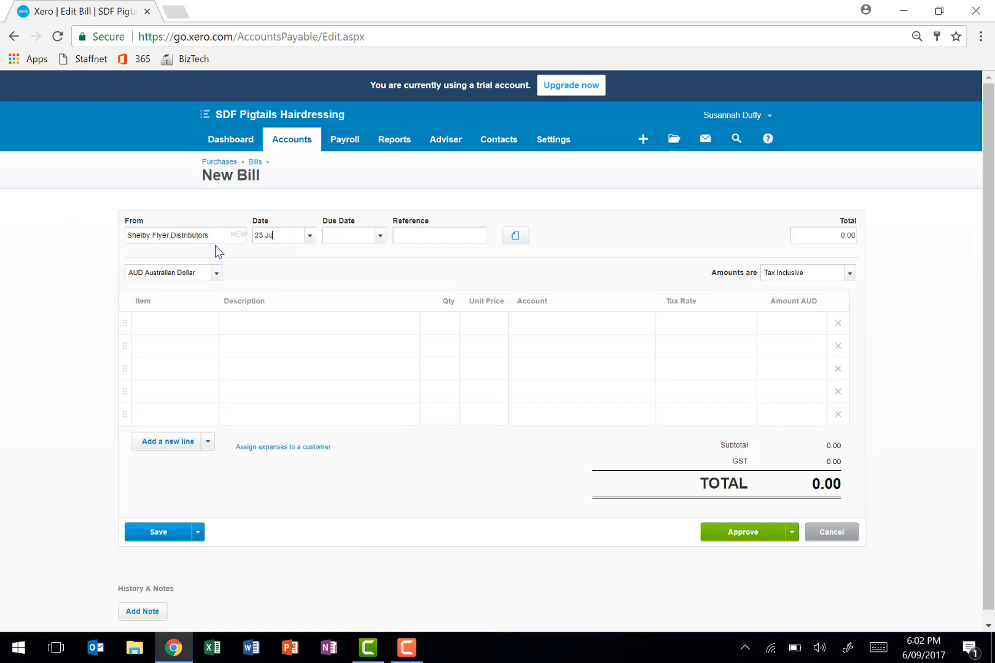
key(Tab)
text(23 Jul)
key(Tab)
- Add a bill line described as "distribution of flyers to 1000 households" with quantity 1 and unit price 550
click(245, 328)
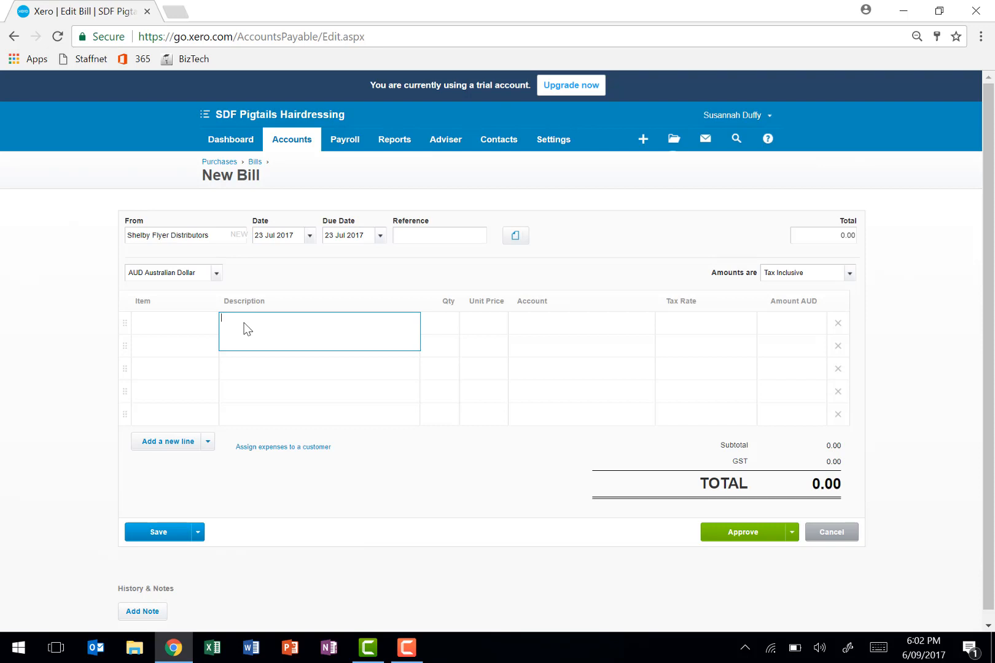
text(distribution of flyers to 1000 households)
key(Tab)
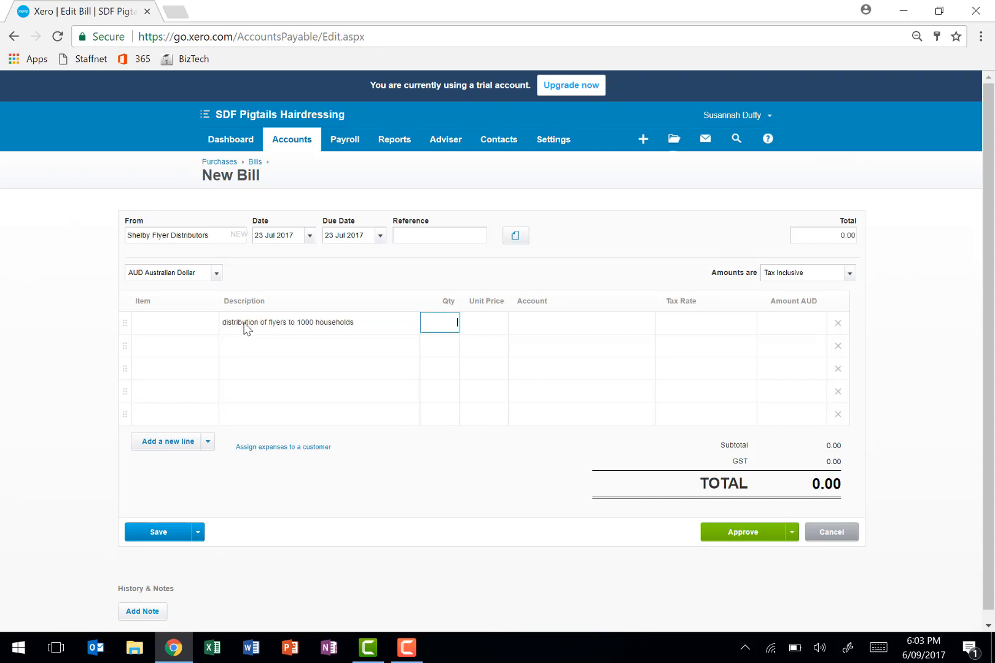
key(Tab)
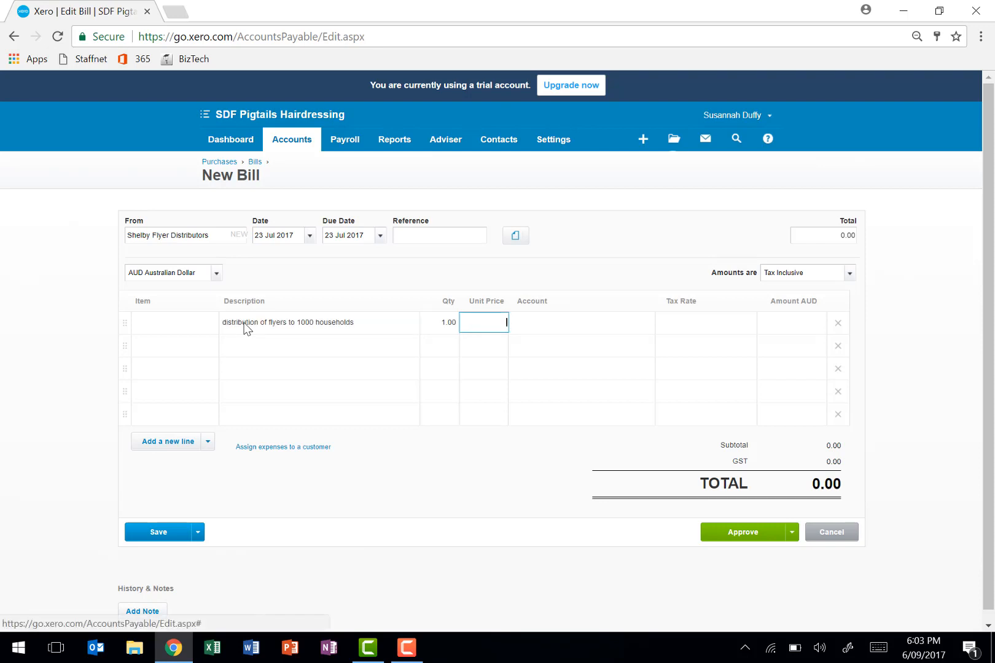
text(550)
key(Tab)
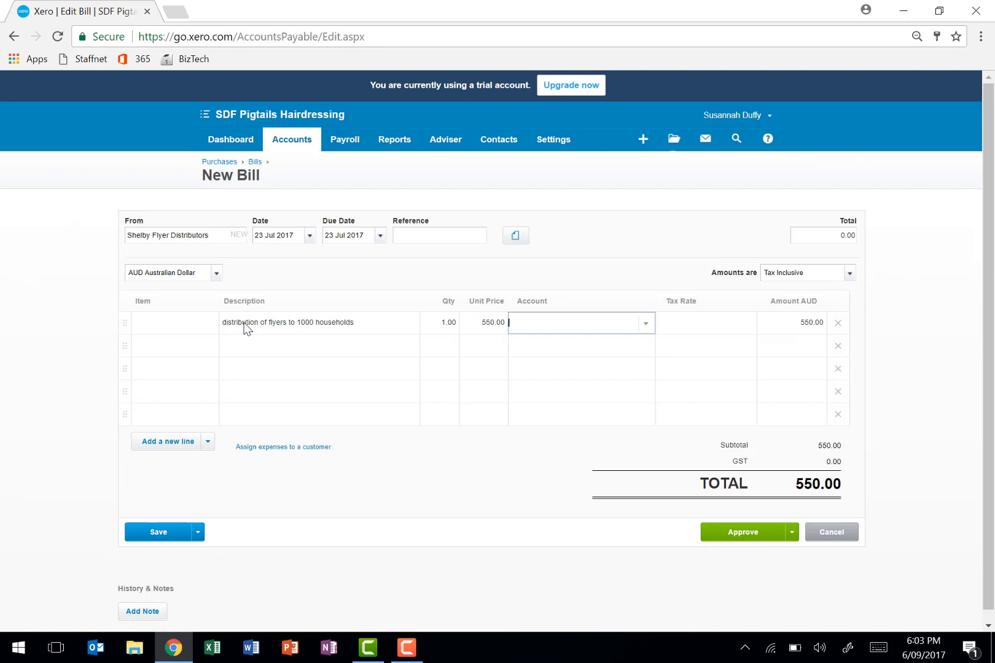
- Assign account 400 - Advertising to the flyer distribution line and approve the bill
text(adv)
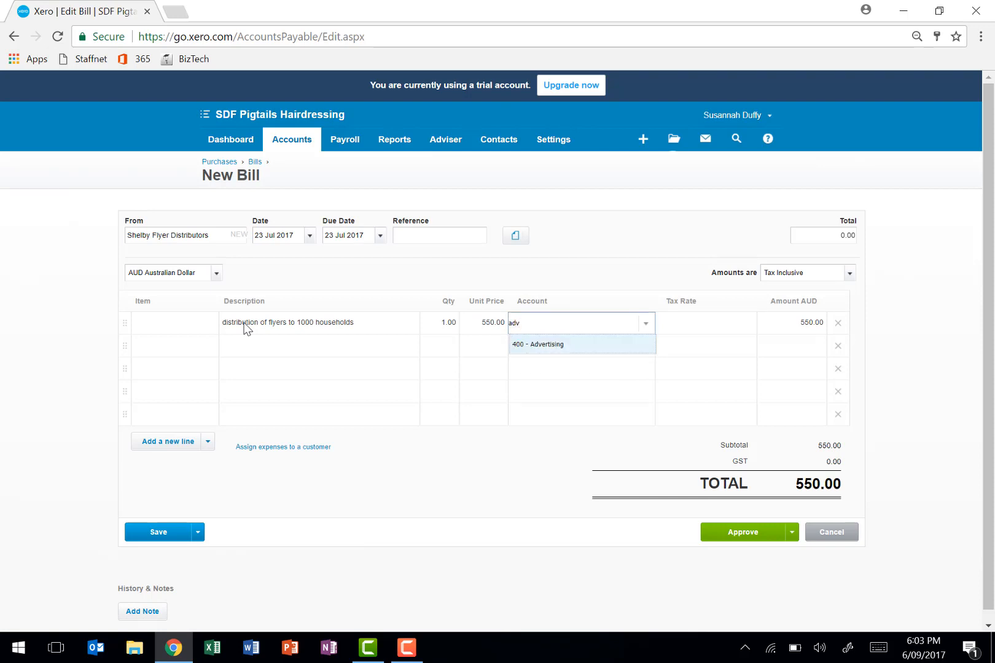
click(562, 347)
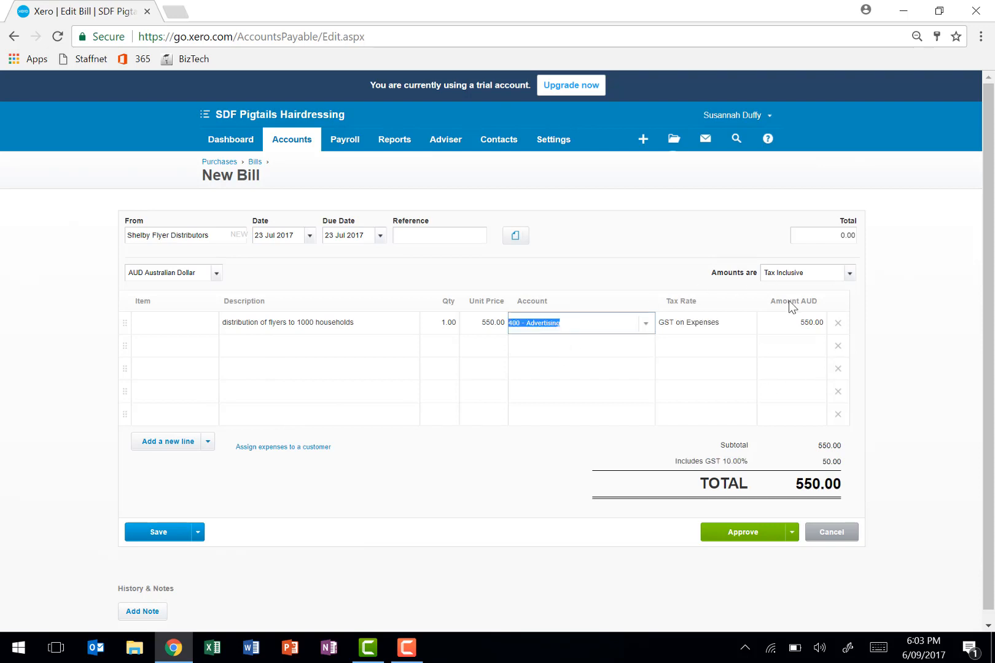
click(732, 533)
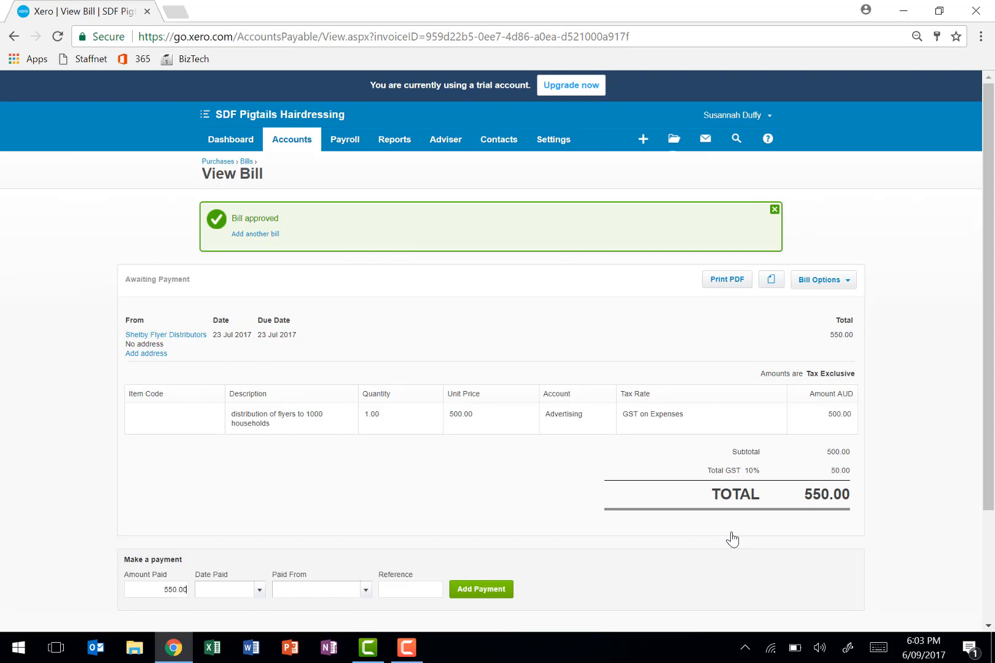
- Open the Business Bank Account's statement lines for reconciliation
click(276, 139)
click(276, 170)
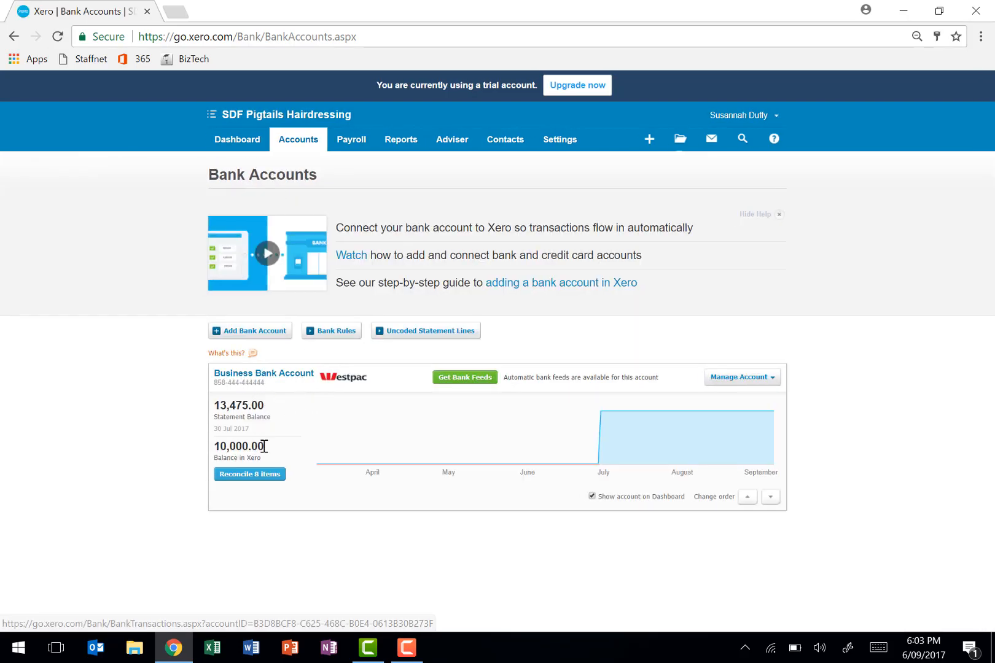
click(245, 475)
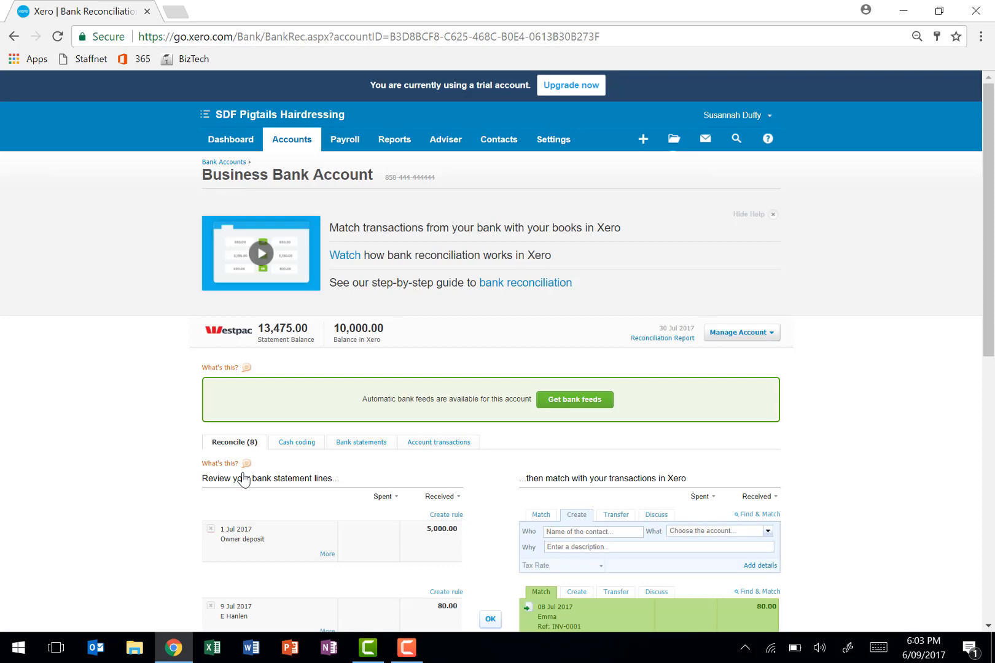
- Accept the suggested matches to reconcile the statement lines dated 9, 11, 16, 18, 20 and 24 Jul 2017
scroll(500, 512, down, 3)
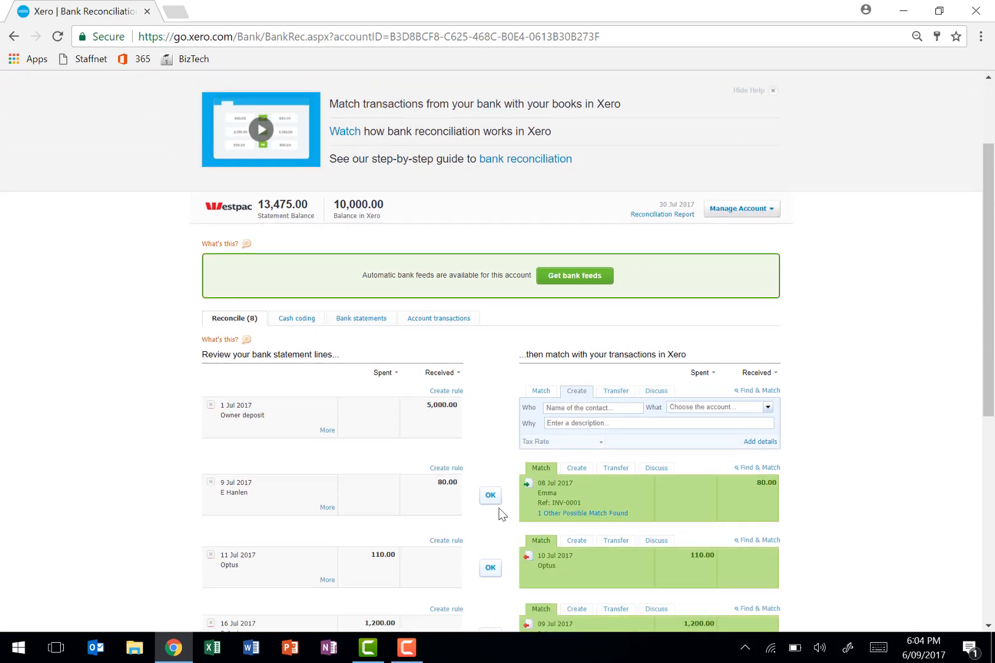
scroll(500, 512, down, 1)
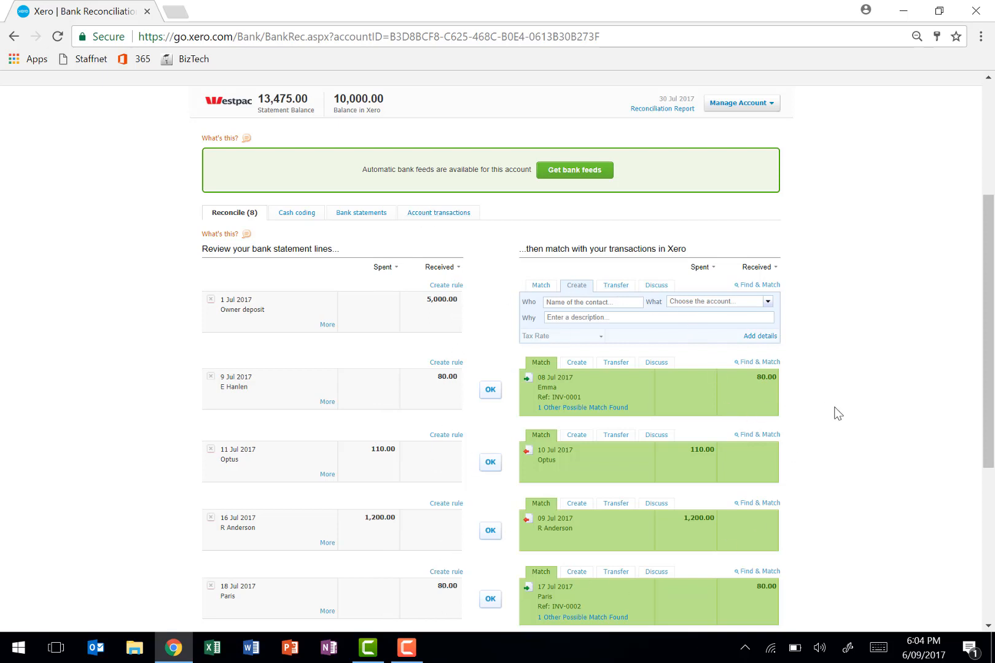
scroll(837, 413, down, 2)
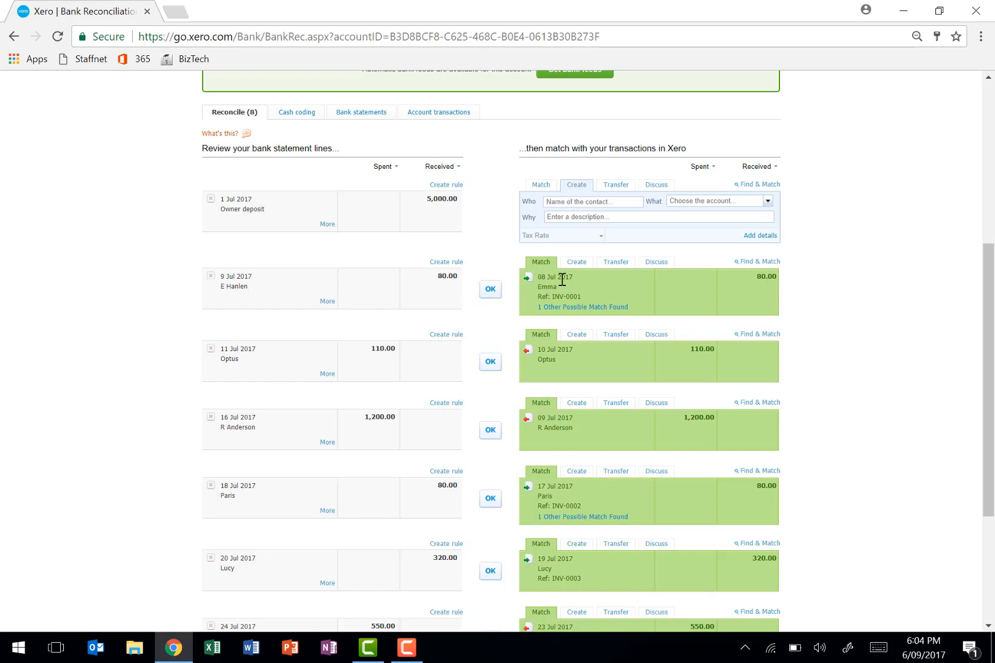
click(490, 289)
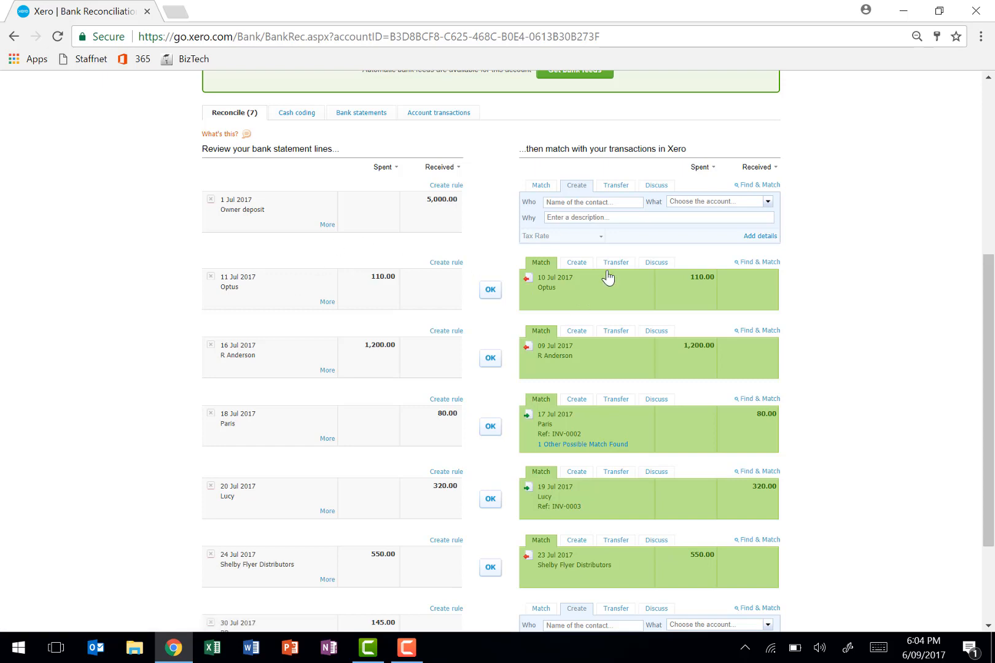
click(490, 290)
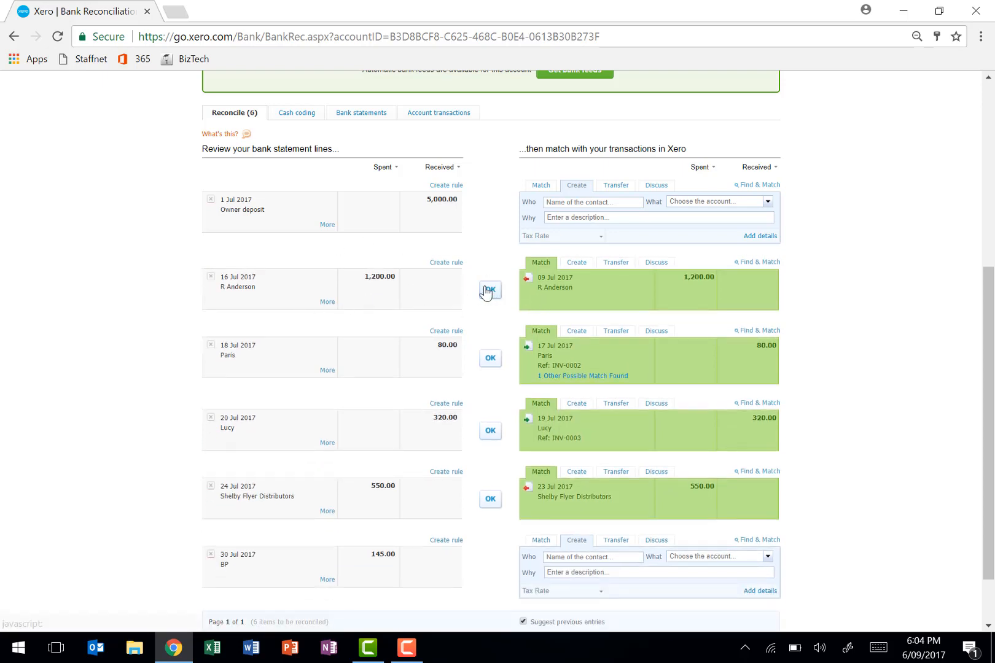
click(487, 291)
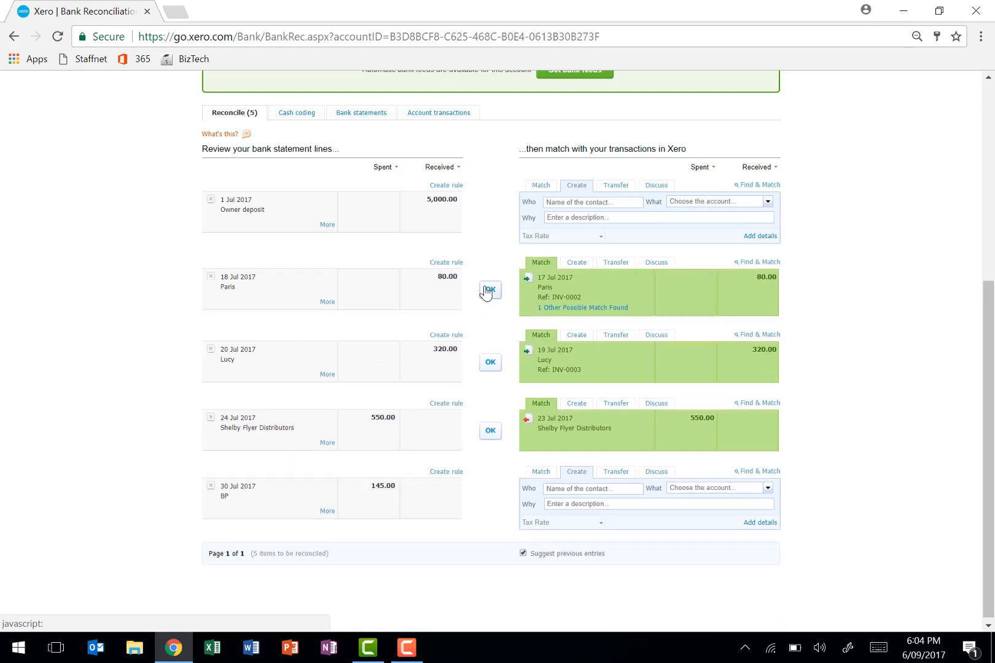
click(489, 289)
click(495, 361)
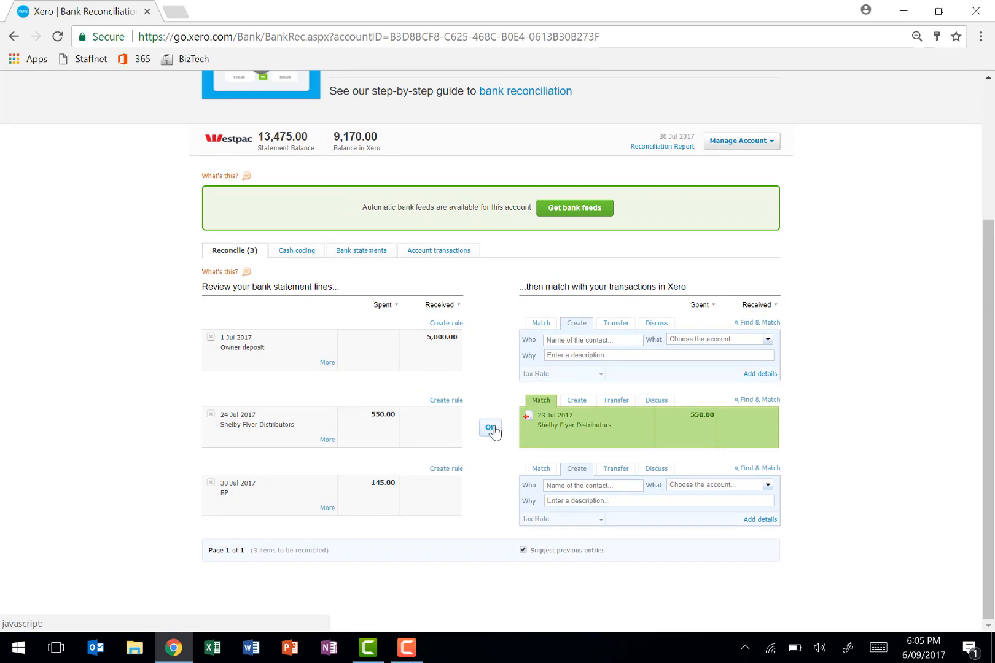
click(493, 430)
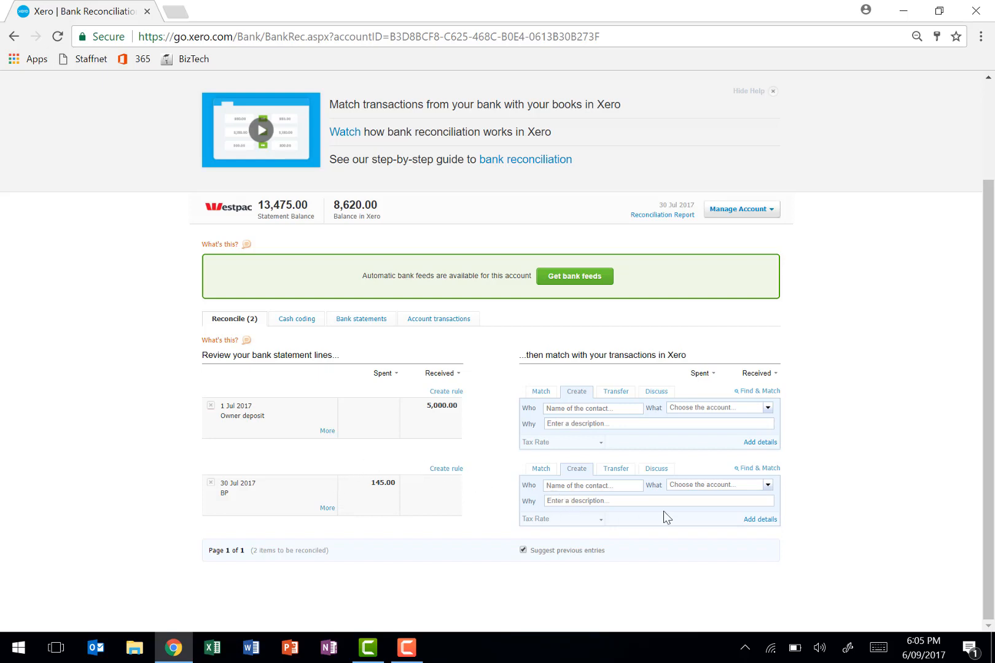
- Assign account 493 - Travel - National to the 30 Jul 2017 BP statement line
click(768, 486)
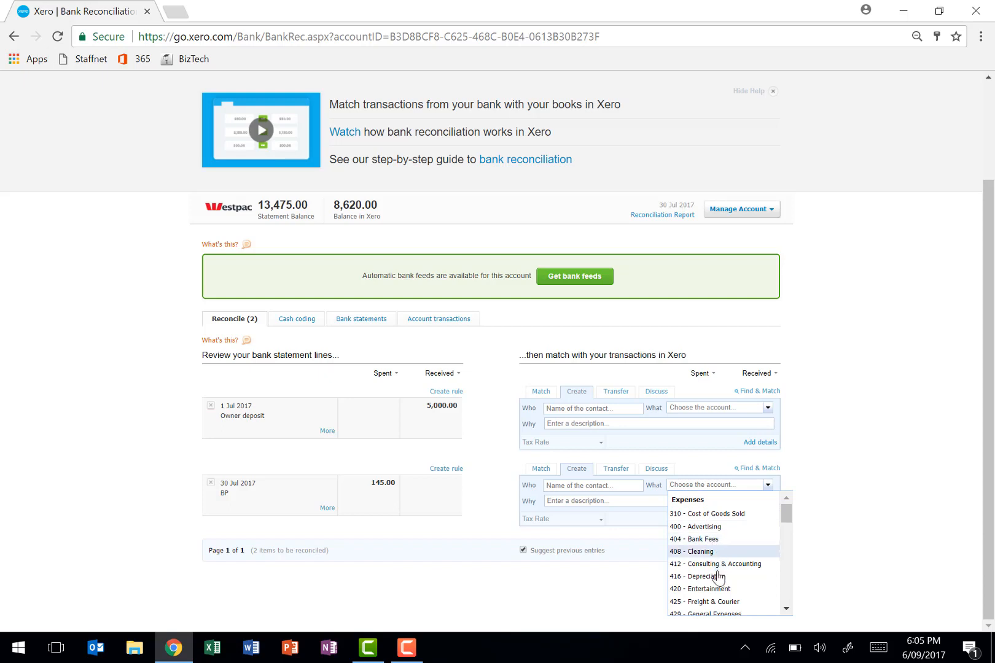
scroll(718, 580, down, 2)
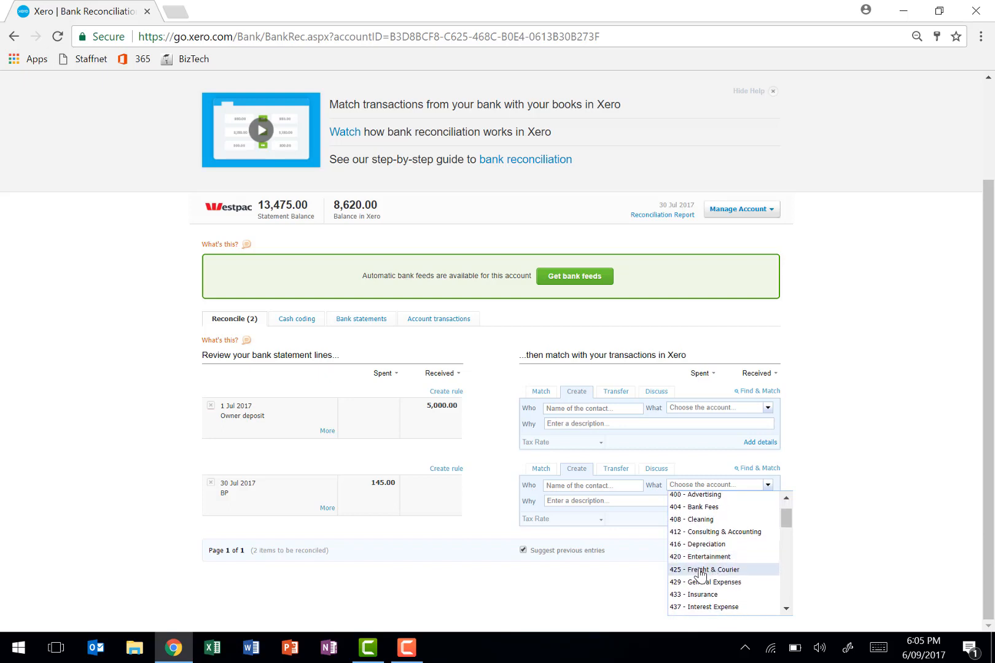
scroll(730, 572, down, 4)
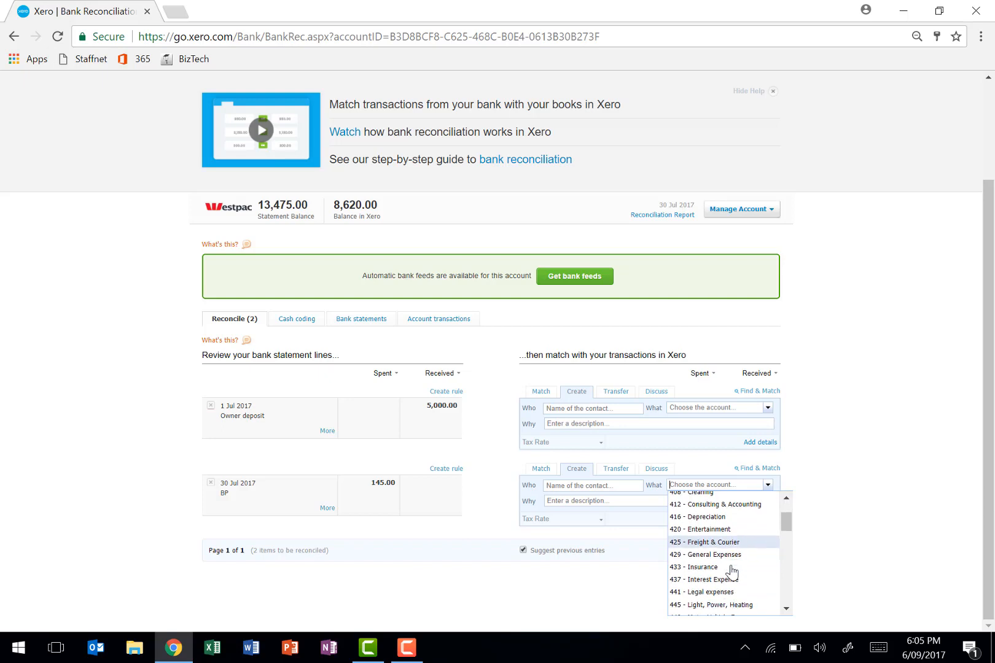
scroll(731, 571, down, 3)
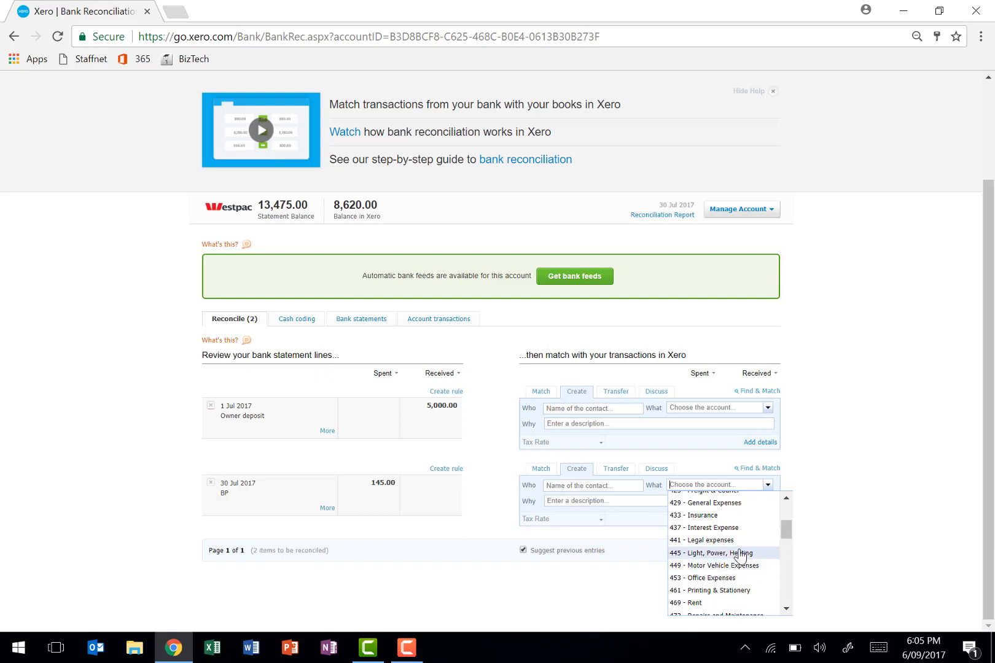
scroll(741, 557, down, 3)
scroll(741, 556, down, 4)
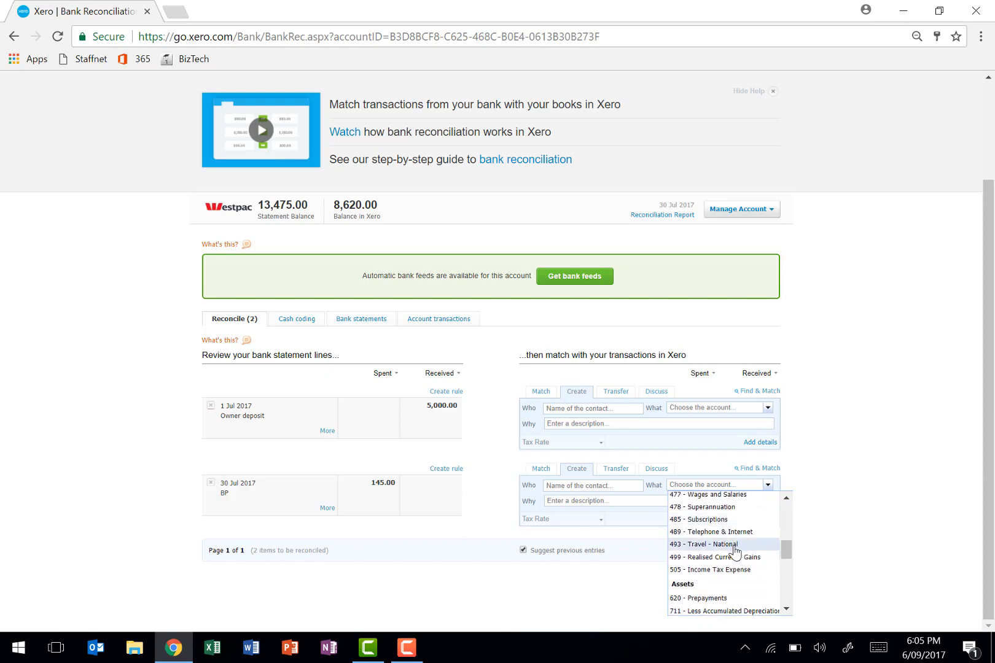
click(713, 544)
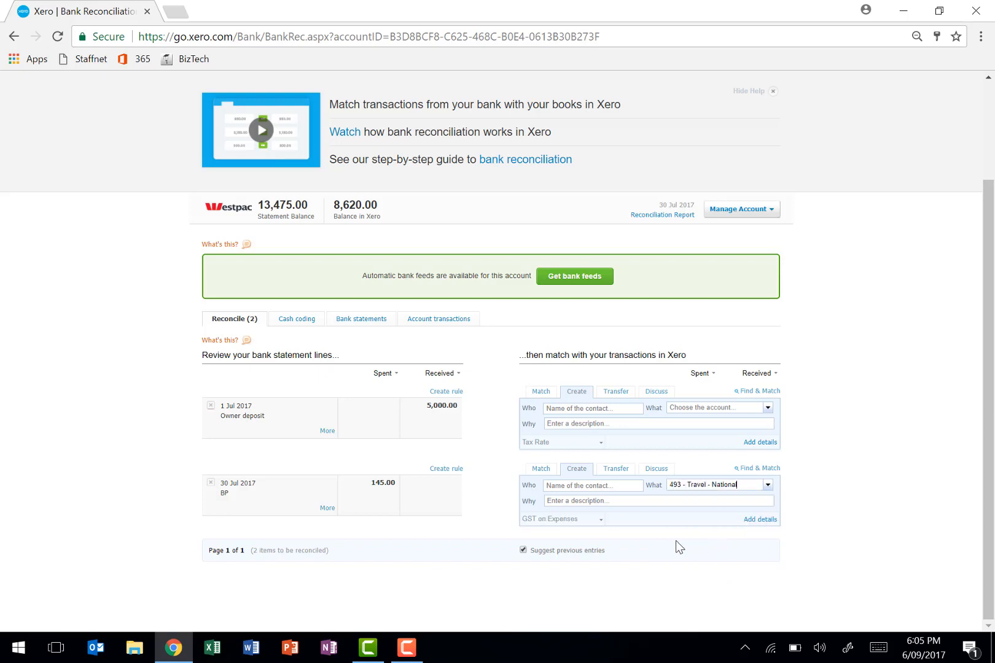
- Describe the BP payment as "Petrol for travel expenses", save it with its transaction details, and reconcile it
click(611, 499)
text(Petrol for travel expenses)
click(760, 520)
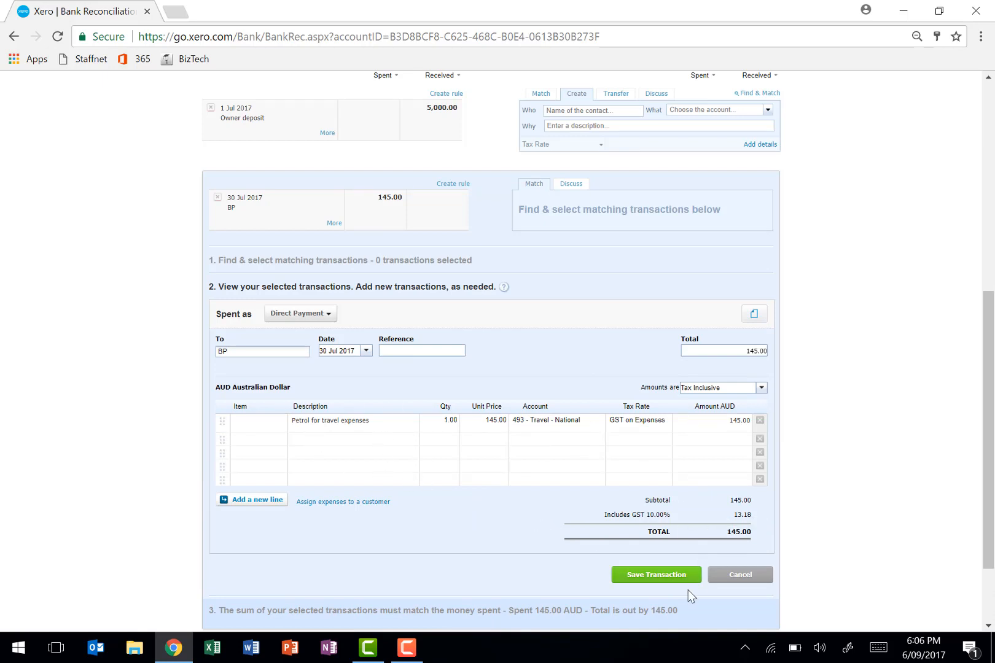
click(657, 576)
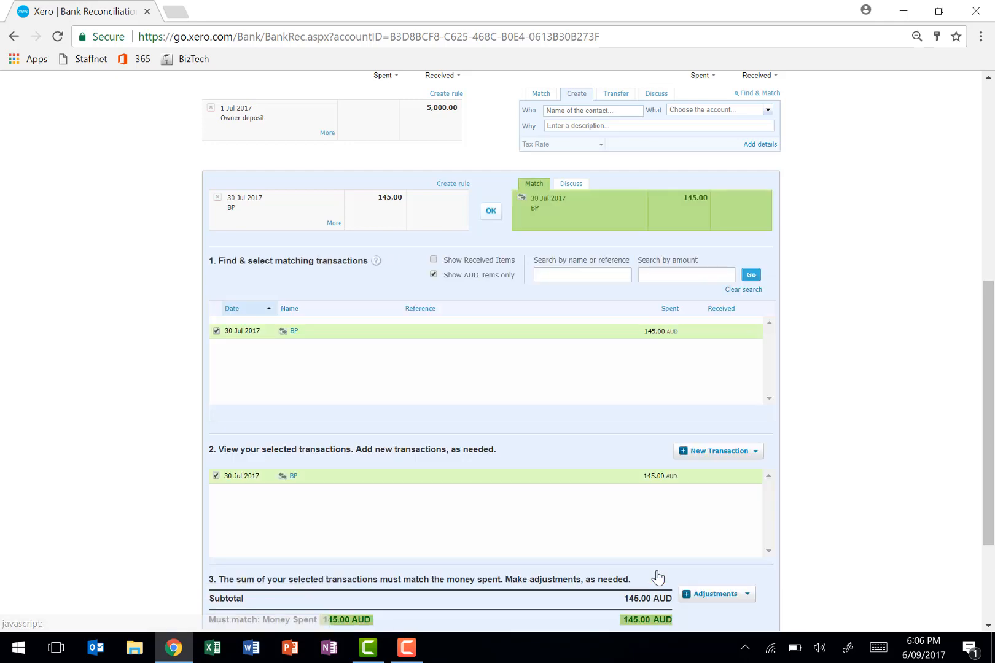
click(490, 213)
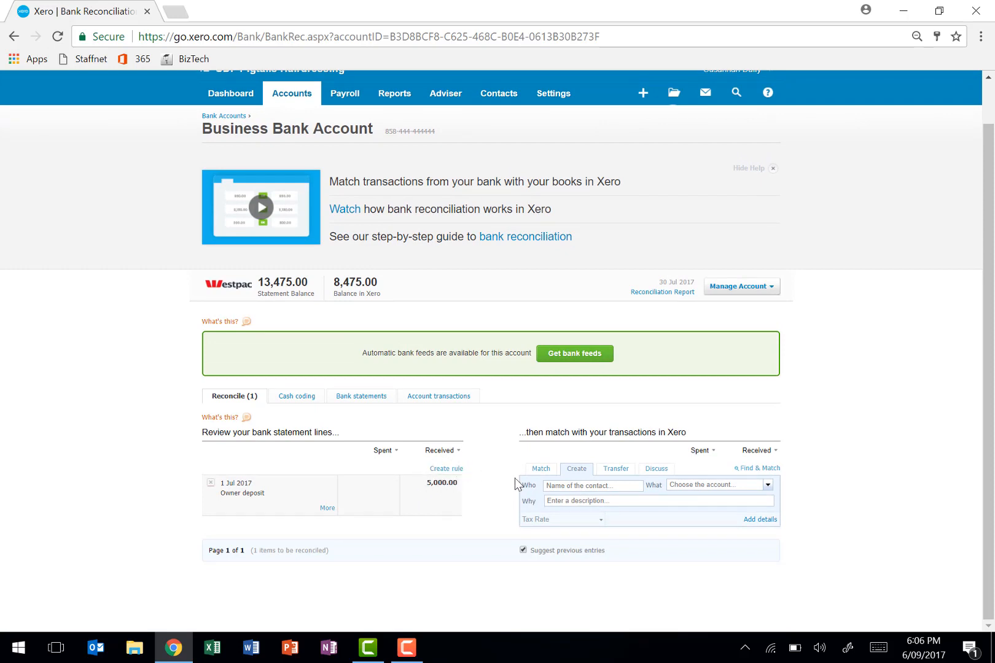
- Assign account 970 - Owner A Share Capital to the 1 Jul 2017 owner deposit line
click(767, 485)
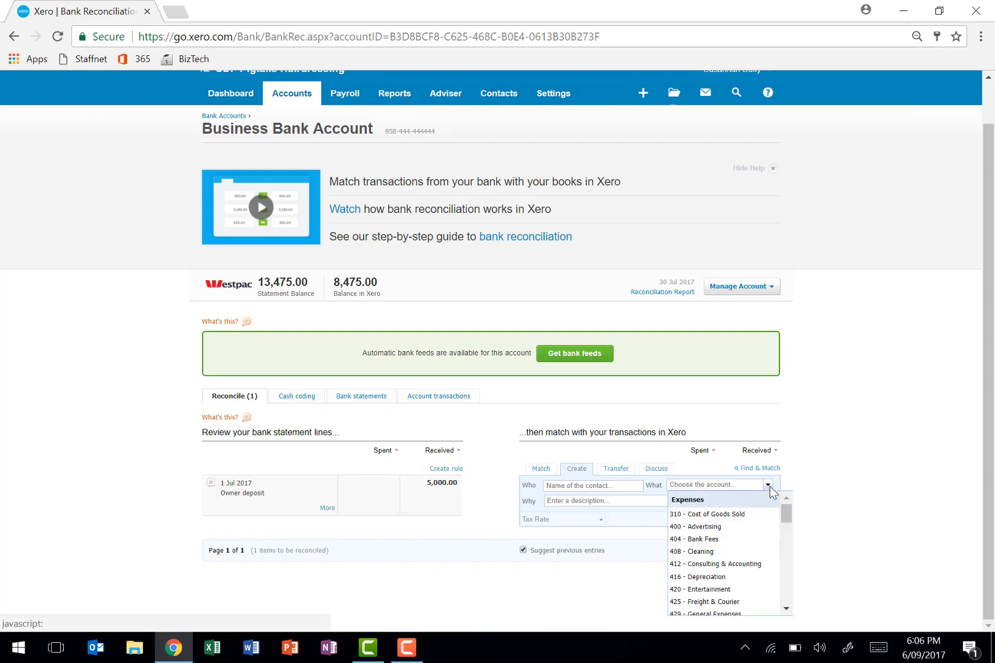
scroll(783, 569, down, 3)
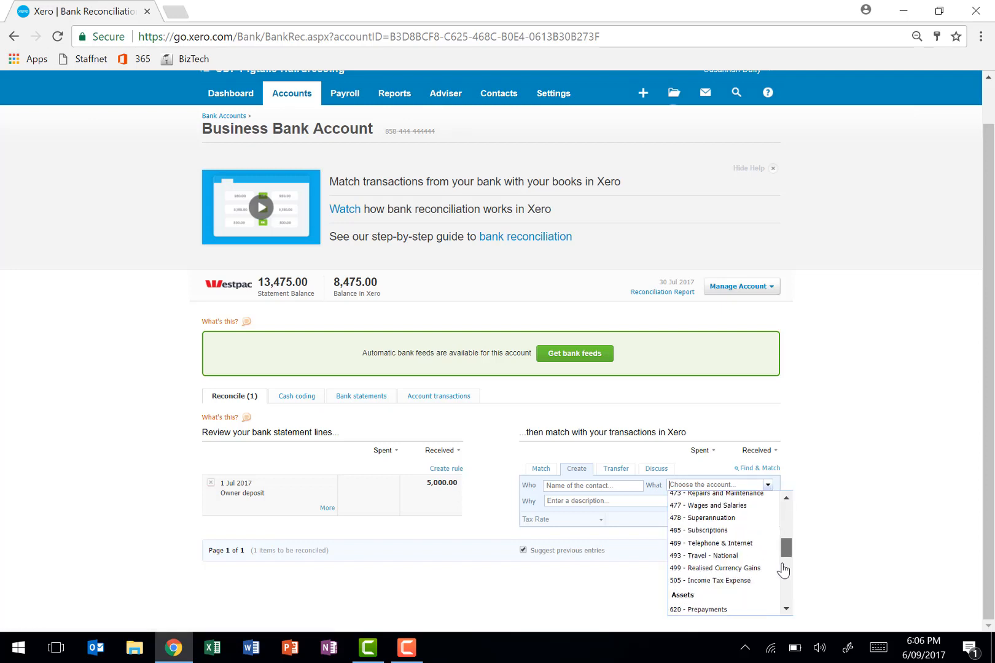
drag(782, 565, 786, 597)
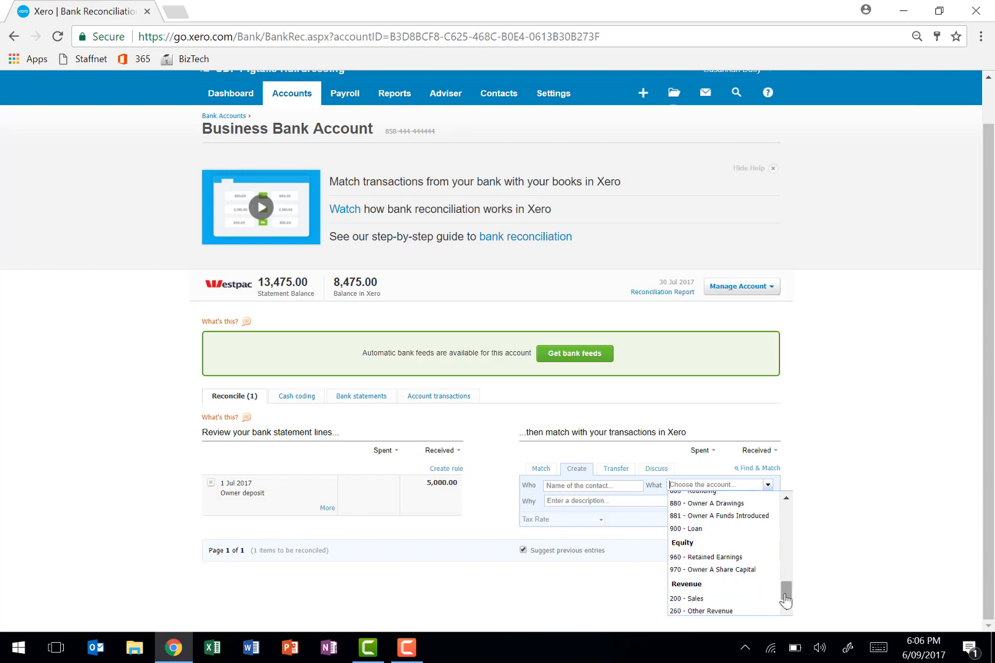
click(740, 571)
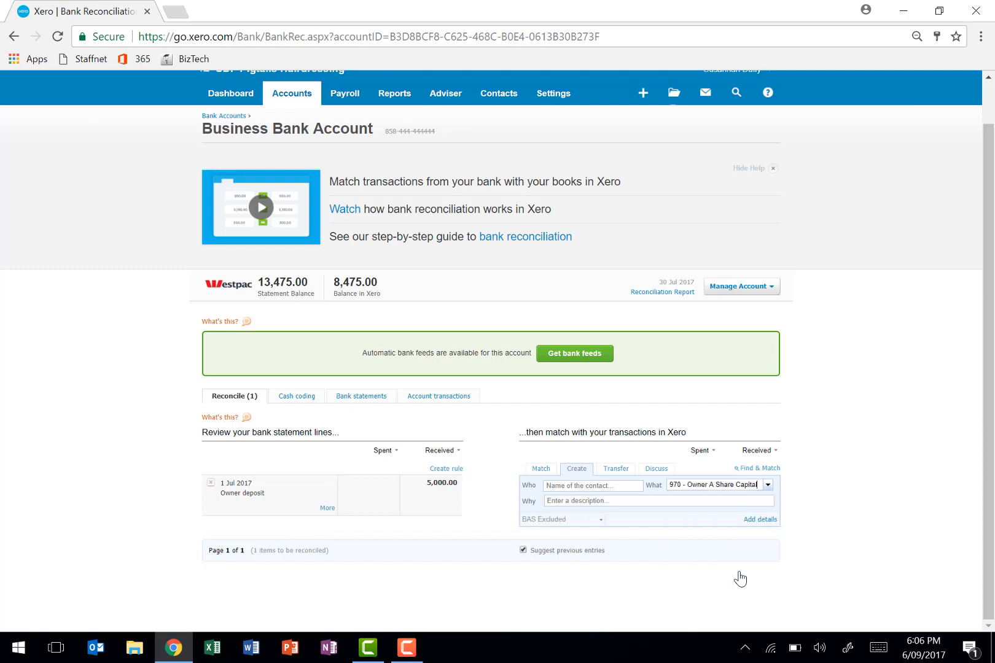
- Describe the 1 Jul 2017 owner deposit as "deposit from owner", save it with its transaction details, and reconcile it
click(677, 500)
text(deposit from owner)
click(752, 520)
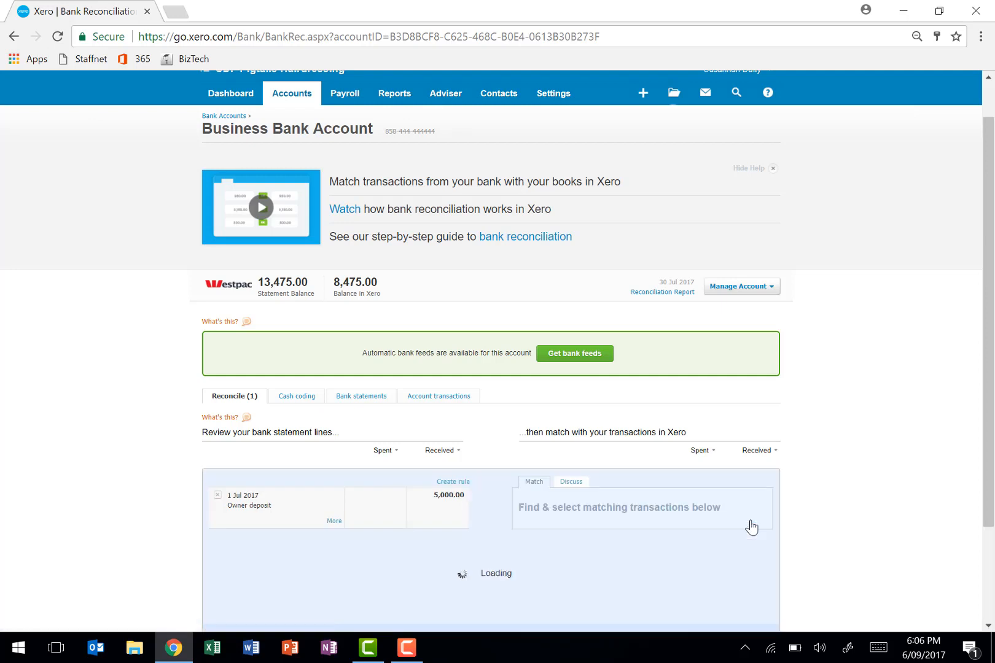
scroll(751, 520, down, 5)
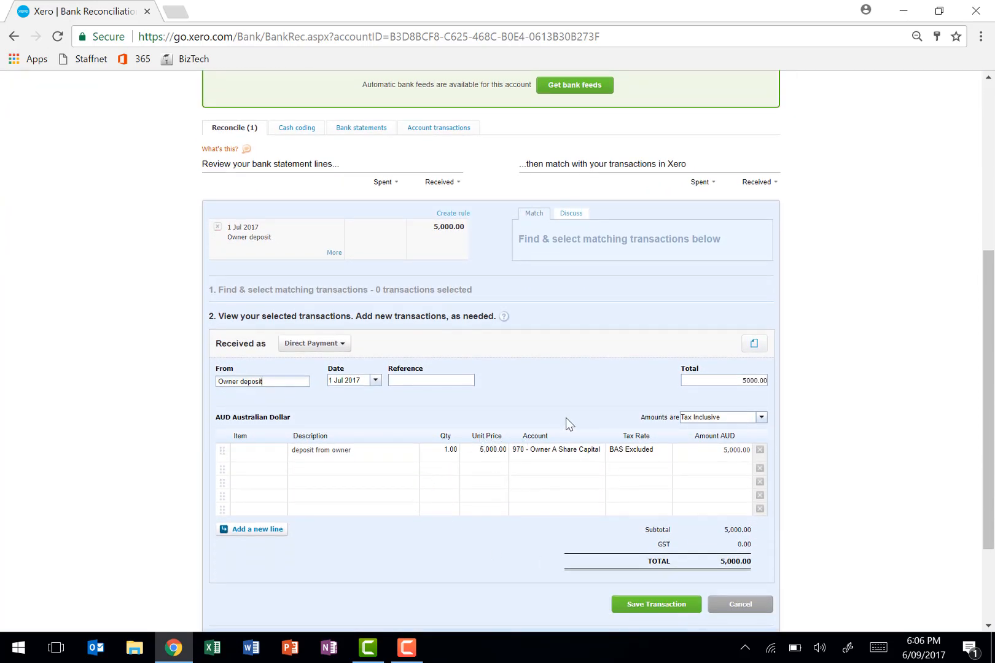
click(642, 605)
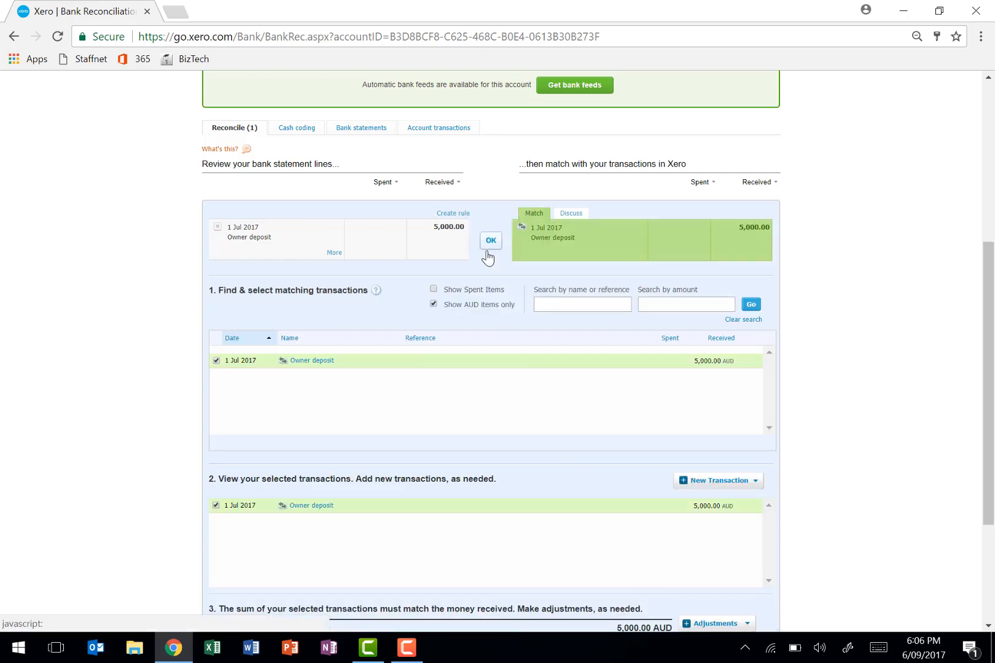
click(491, 240)
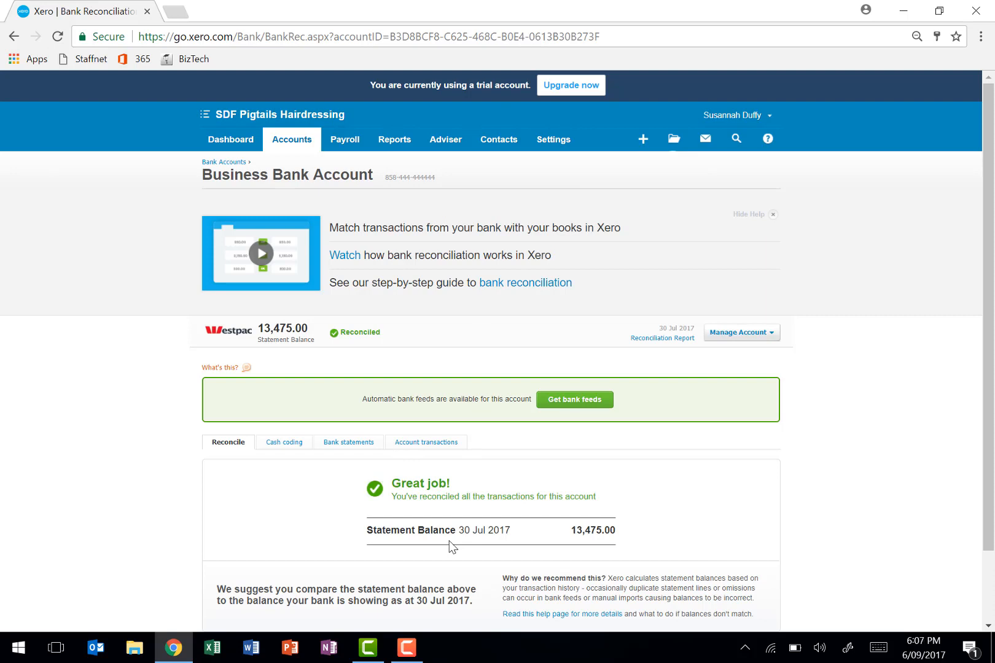
- Open the standard Profit and Loss report from the full set of reports and dismiss the notice about the new report
scroll(452, 547, down, 2)
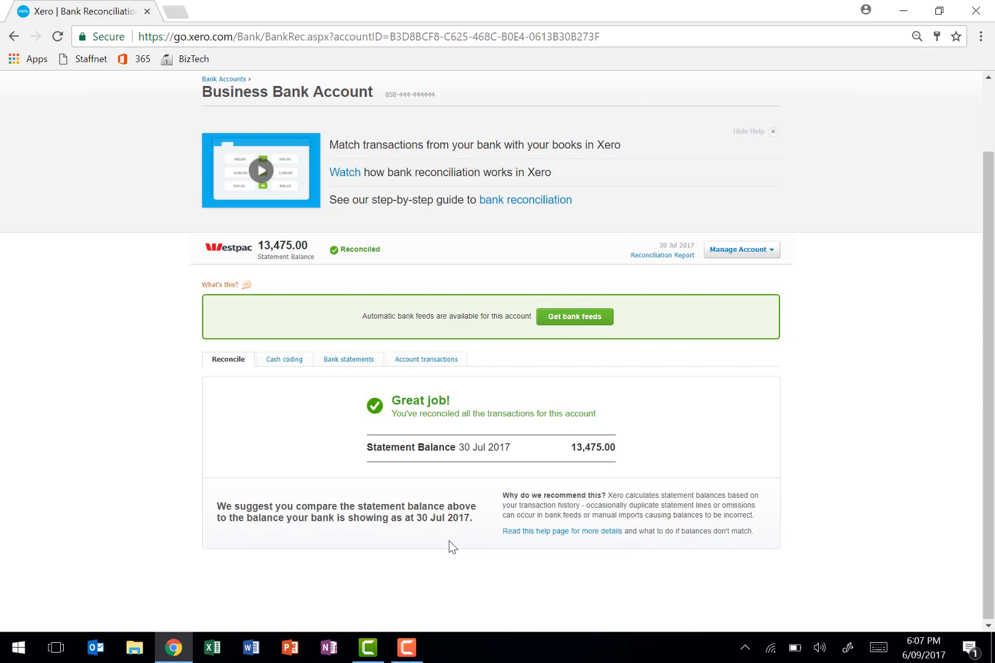
scroll(452, 547, up, 2)
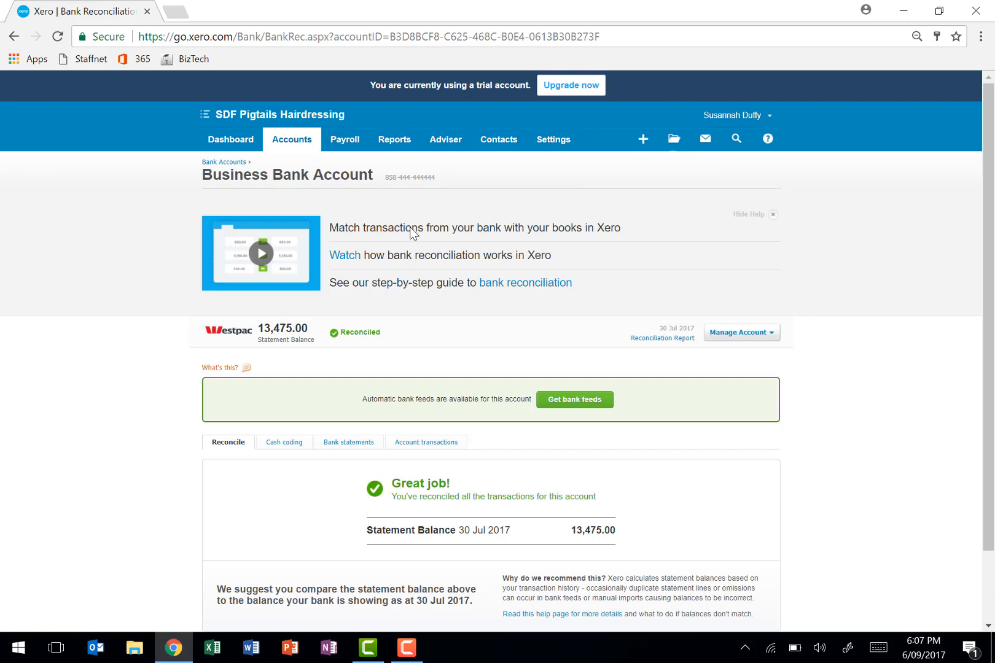
click(382, 140)
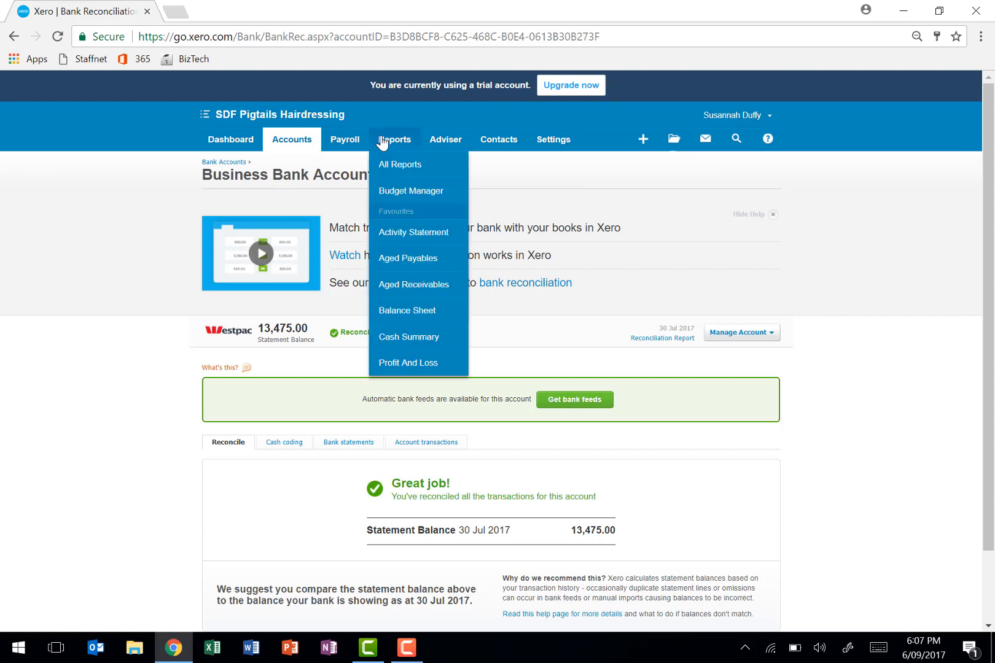
click(386, 167)
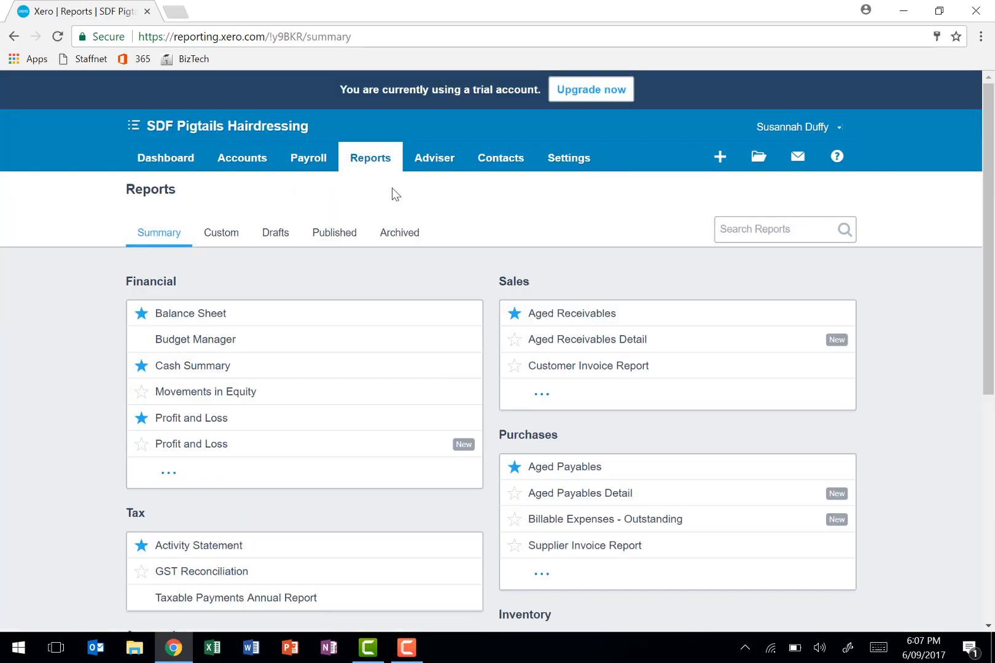
scroll(465, 299, down, 3)
scroll(467, 304, down, 4)
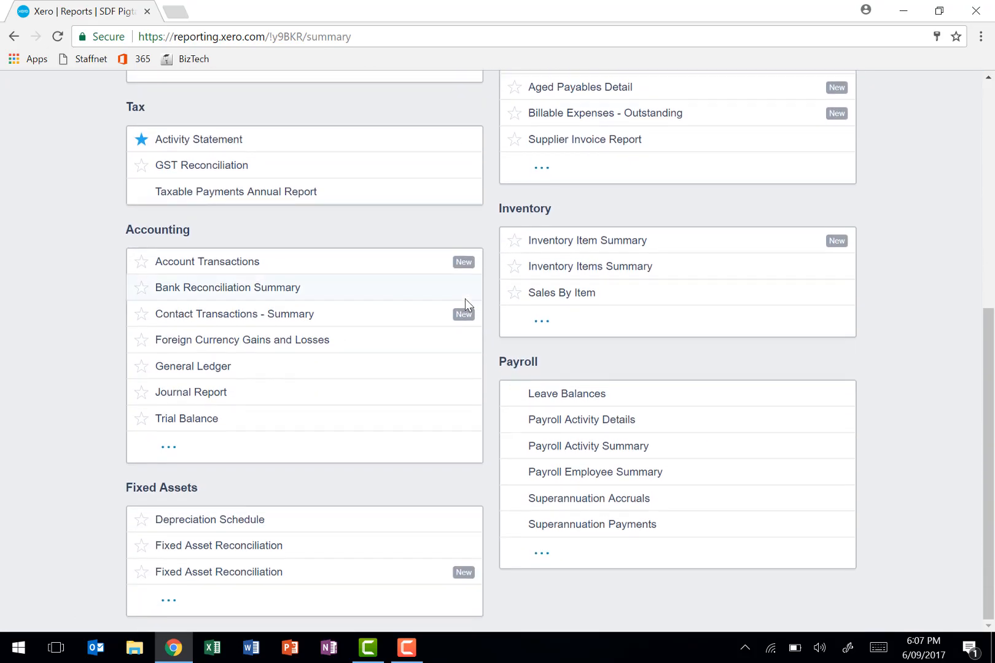
scroll(465, 298, up, 3)
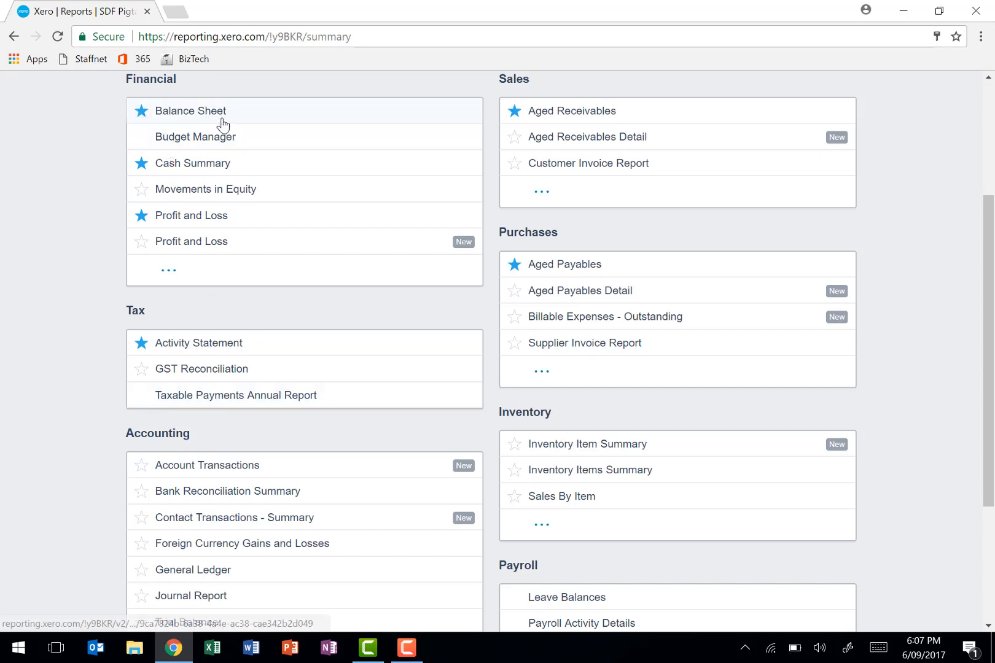
scroll(217, 276, down, 1)
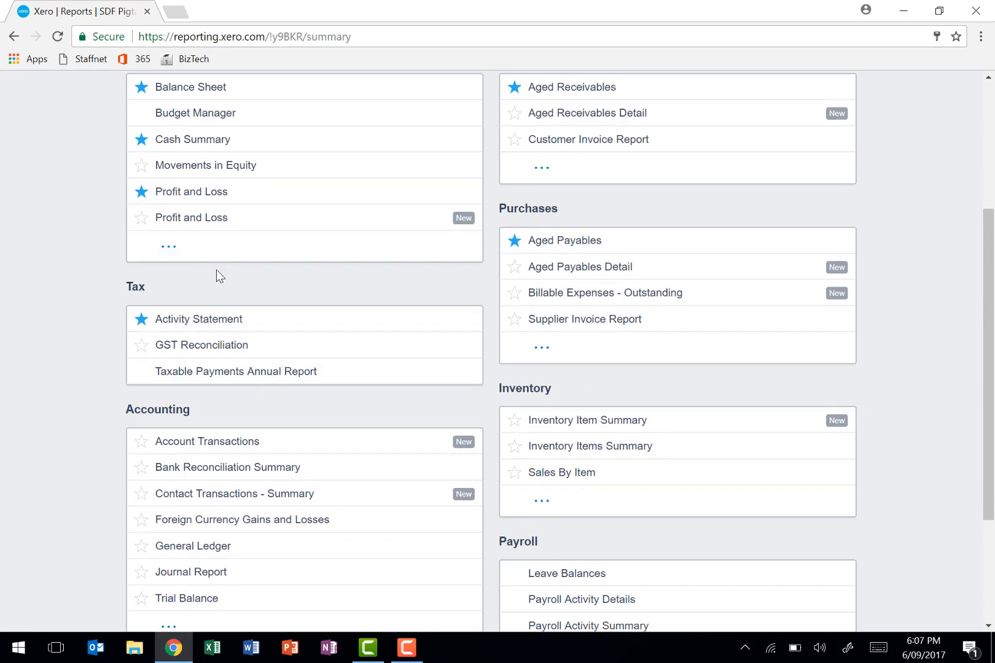
scroll(217, 275, down, 2)
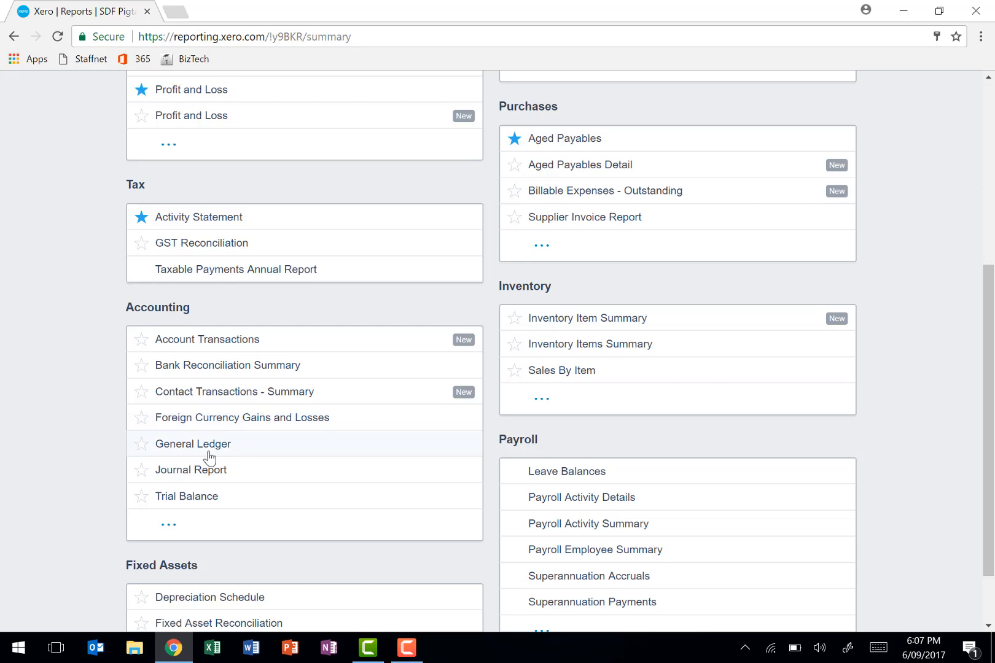
scroll(208, 421, up, 4)
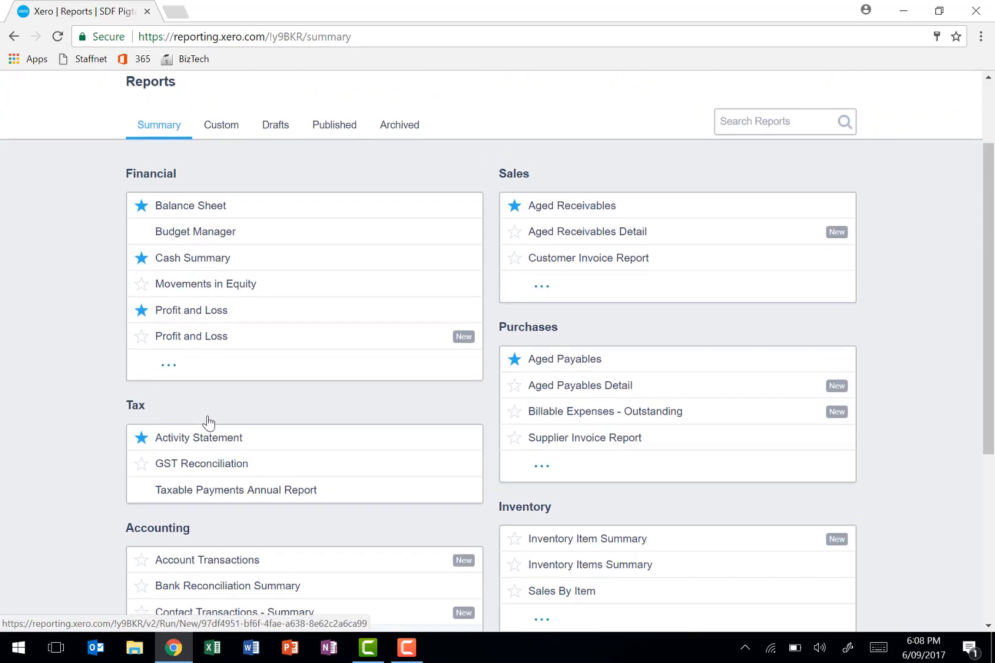
click(188, 319)
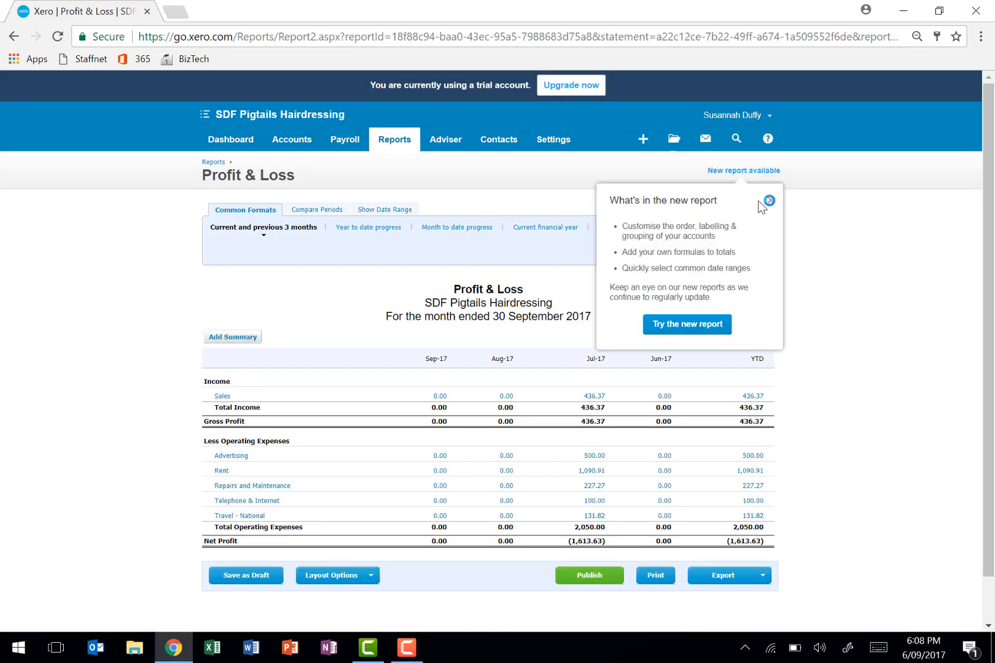
click(768, 202)
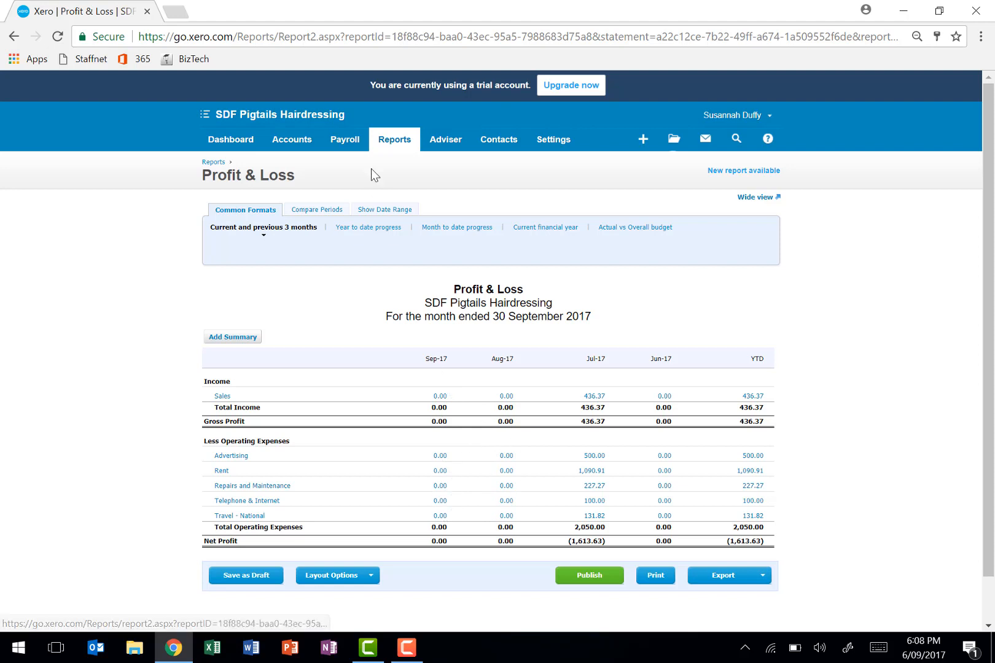
- Update the Profit & Loss report to cover July 2017 only, with Compare With set to None and no YTD column
click(301, 211)
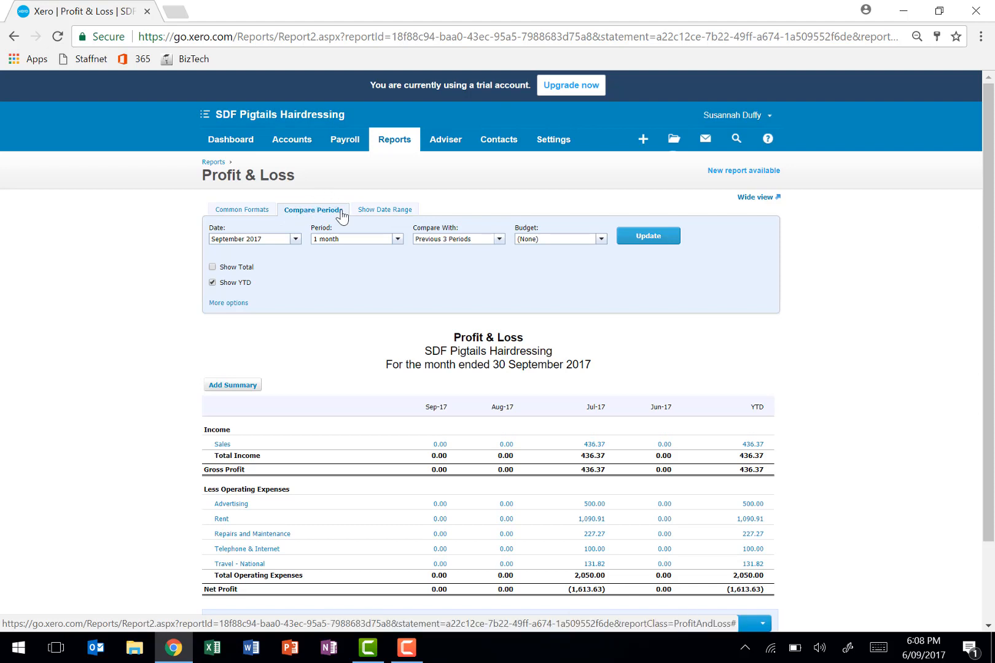
click(295, 239)
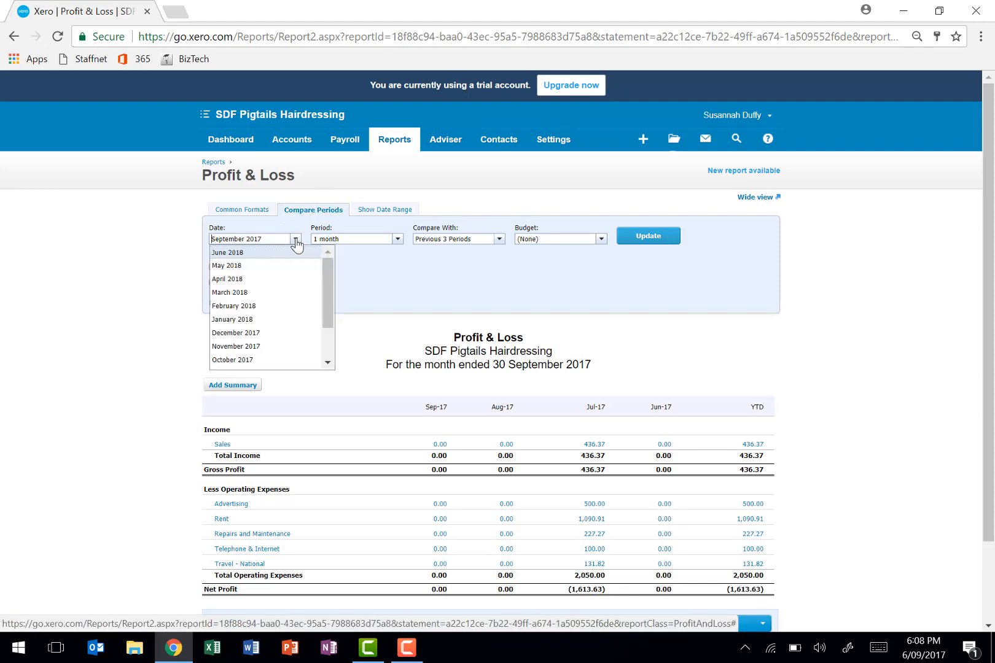
scroll(268, 334, down, 2)
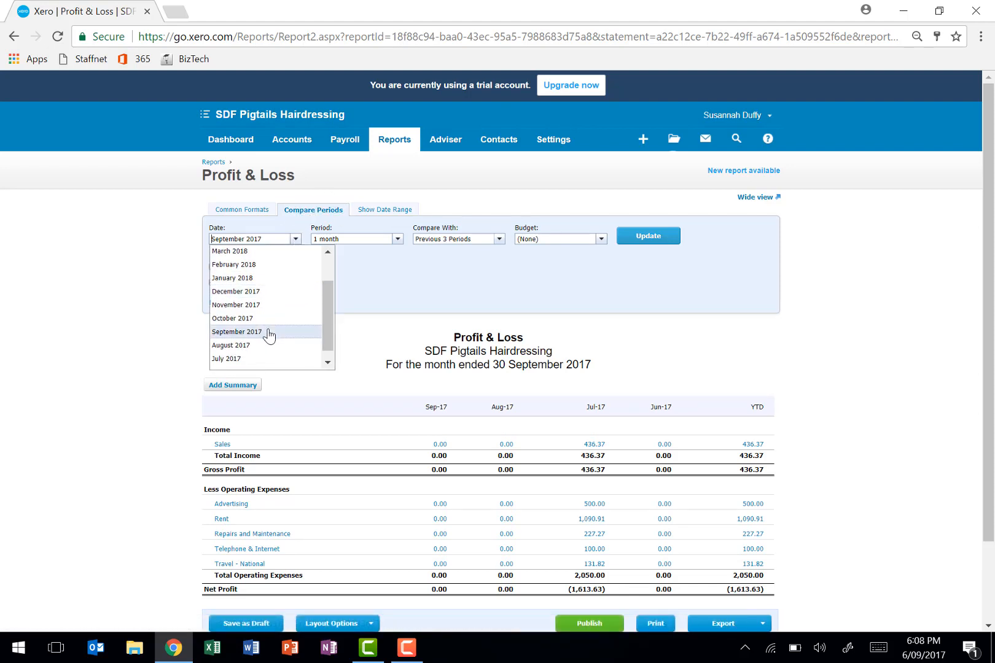
click(230, 349)
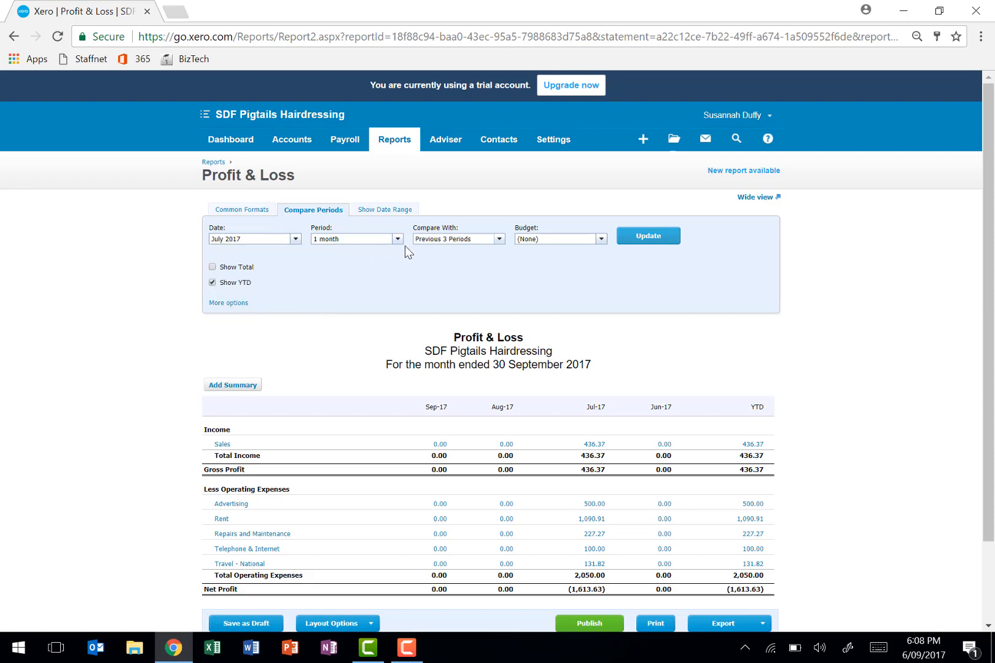
click(495, 241)
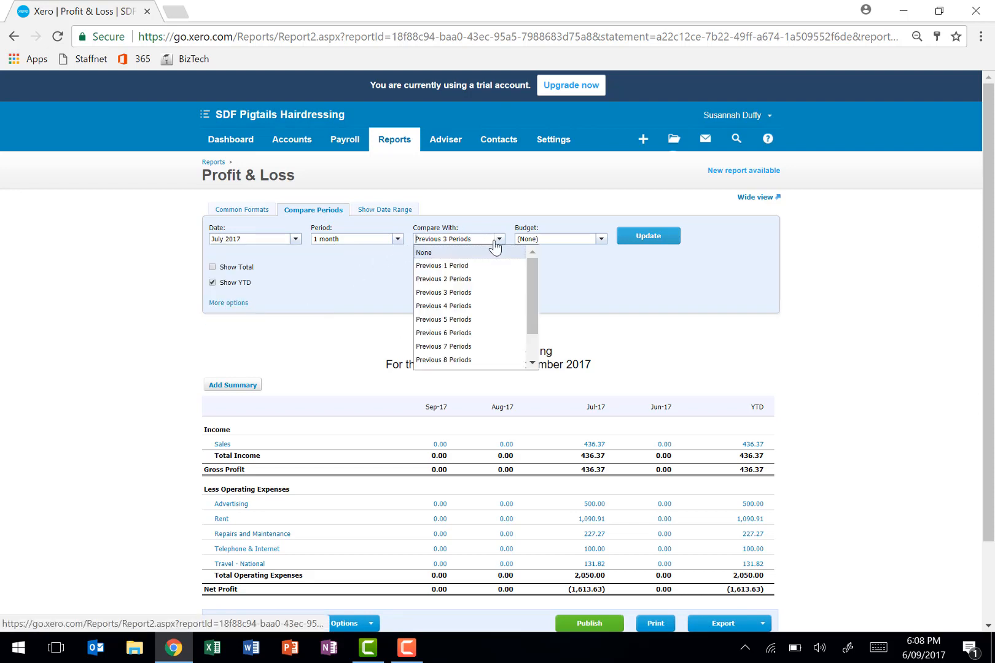
click(476, 257)
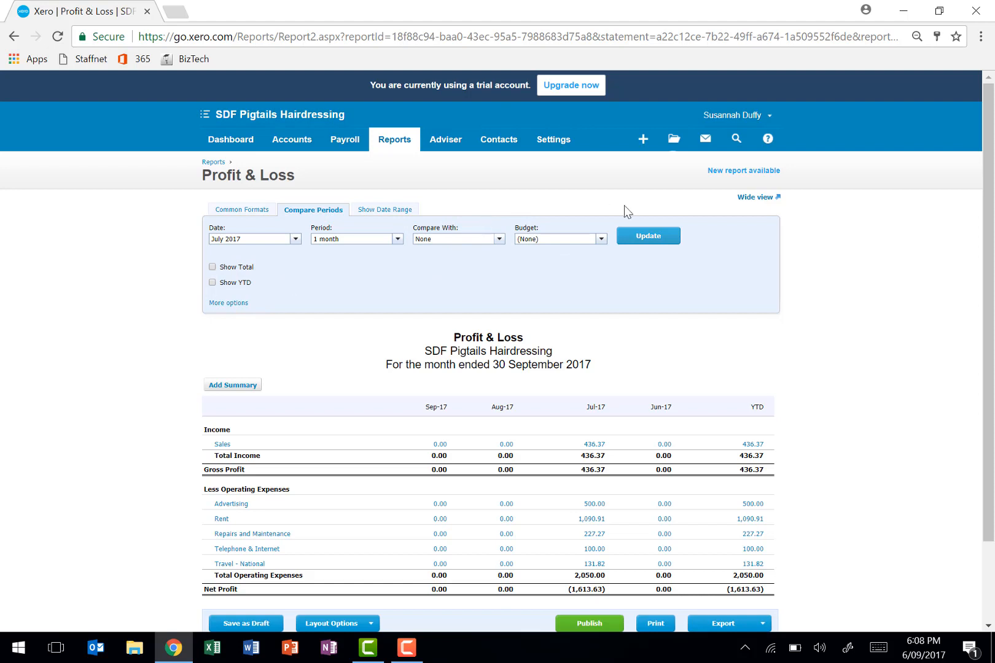
click(651, 238)
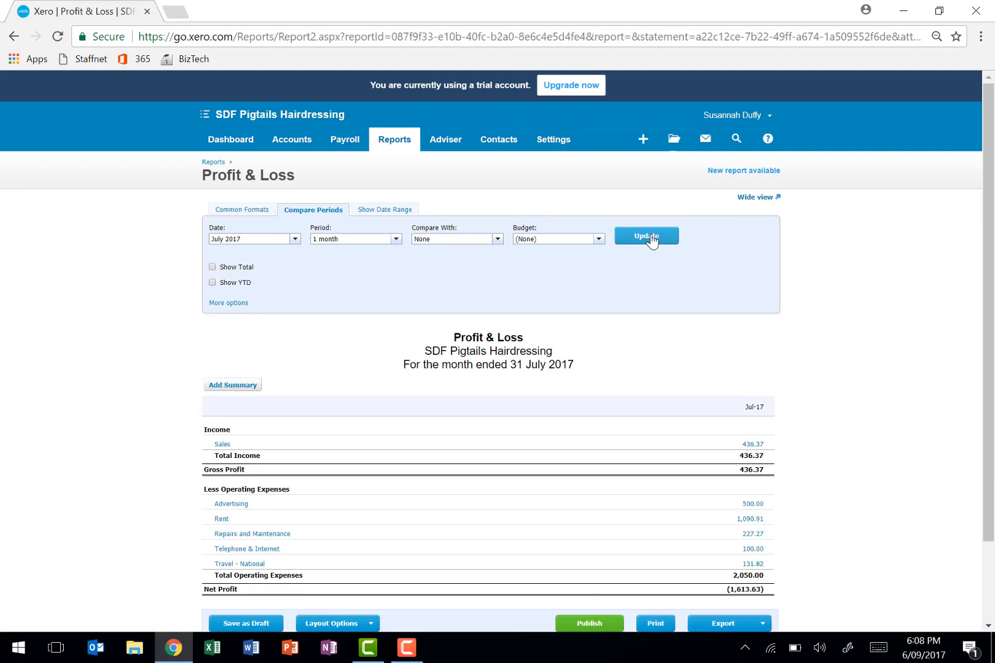
- Export the July 2017 Profit & Loss report as a PDF and open the downloaded file
scroll(639, 395, down, 2)
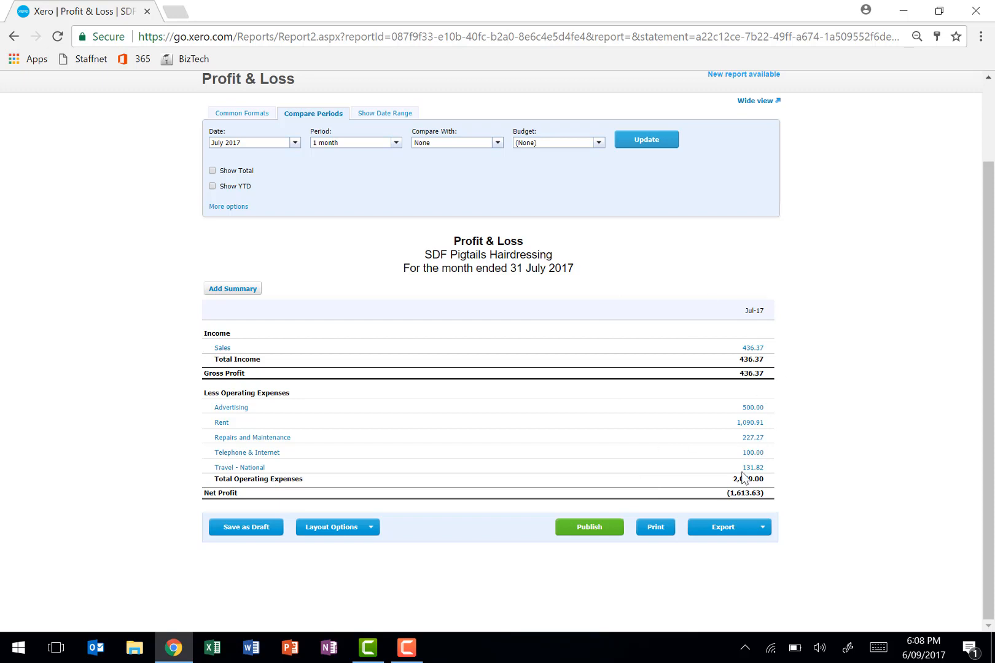
click(722, 534)
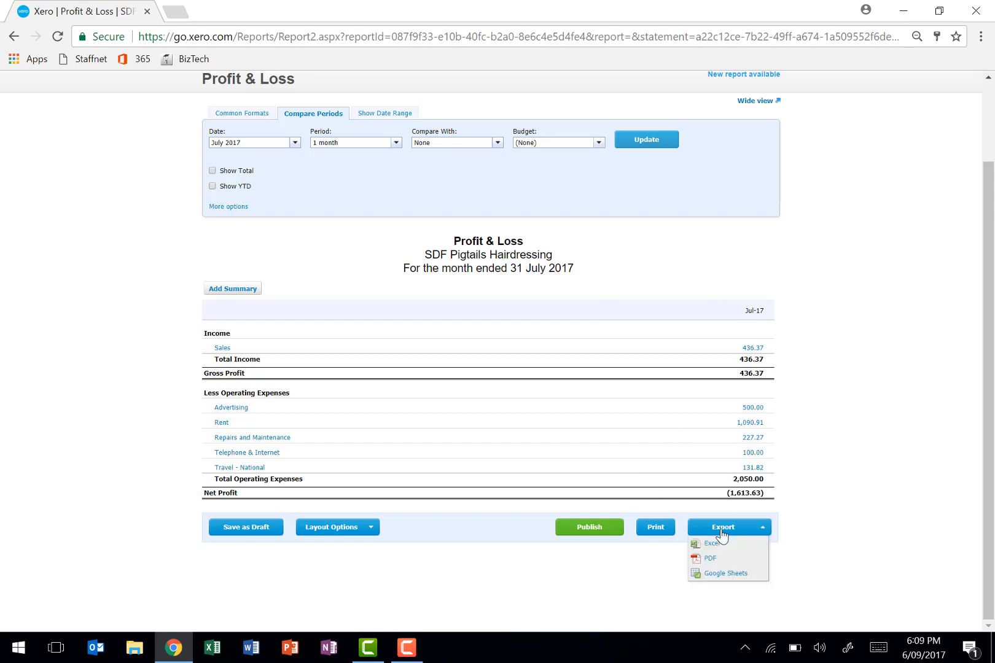
click(714, 559)
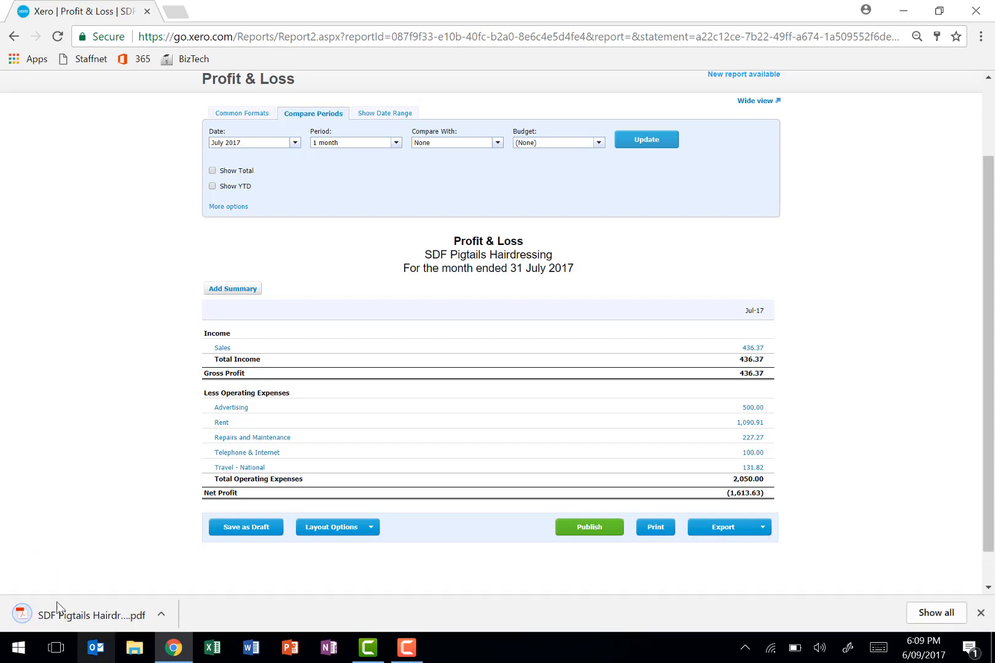
click(52, 612)
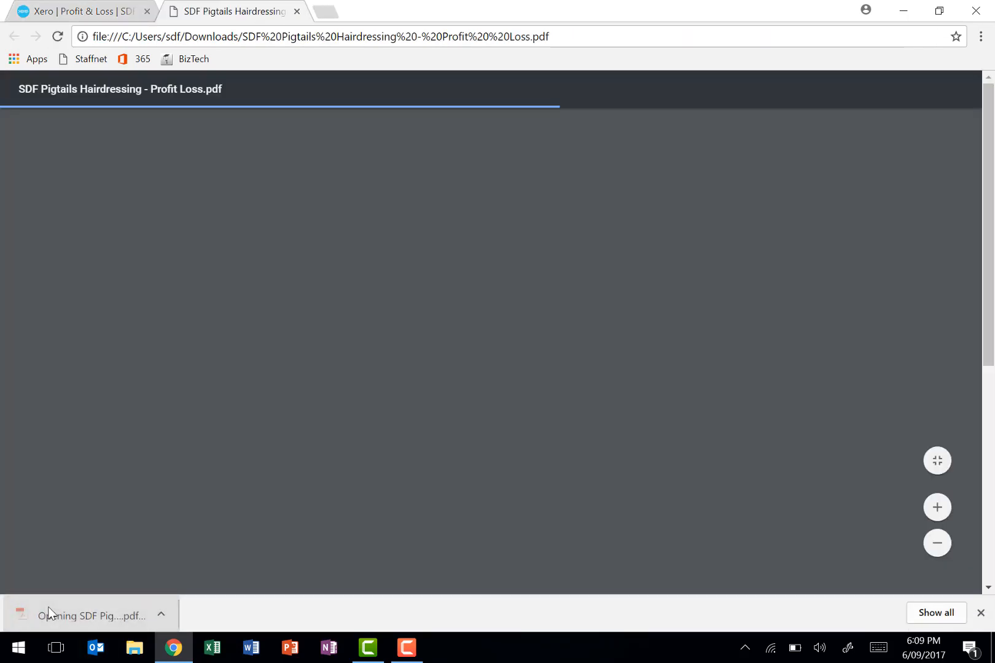
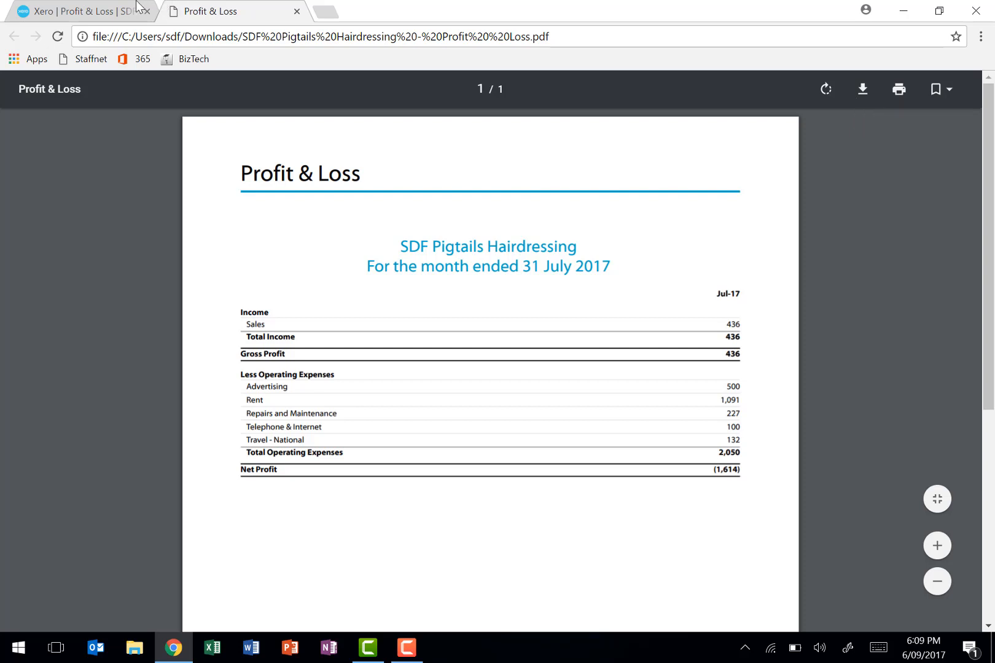
- Return to Xero, open the standard Balance Sheet from the full set of reports, and dismiss the notice about the new report
click(109, 8)
scroll(285, 222, up, 3)
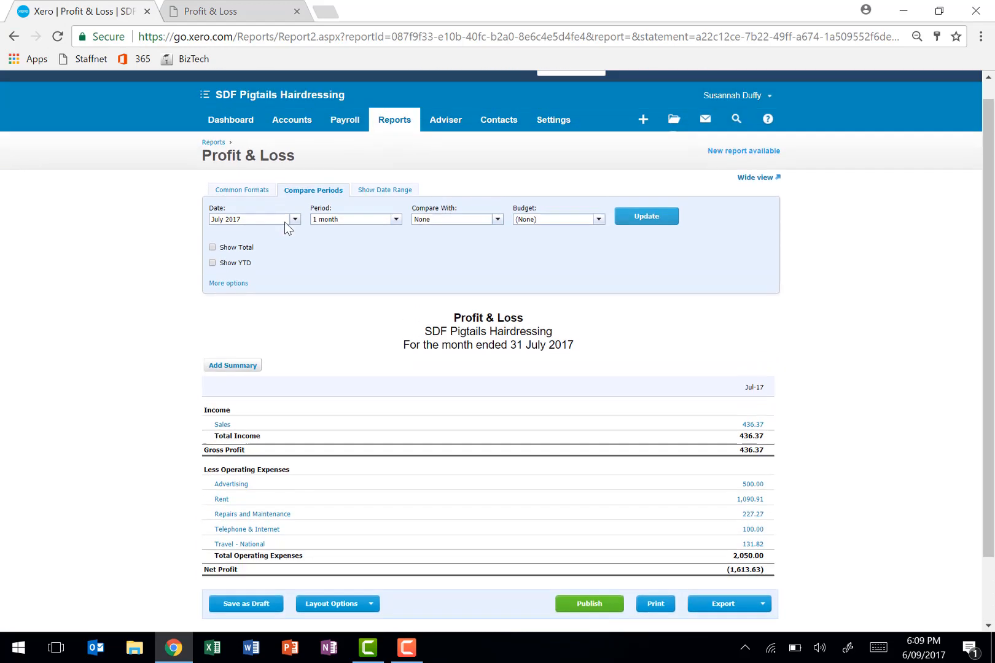
click(405, 141)
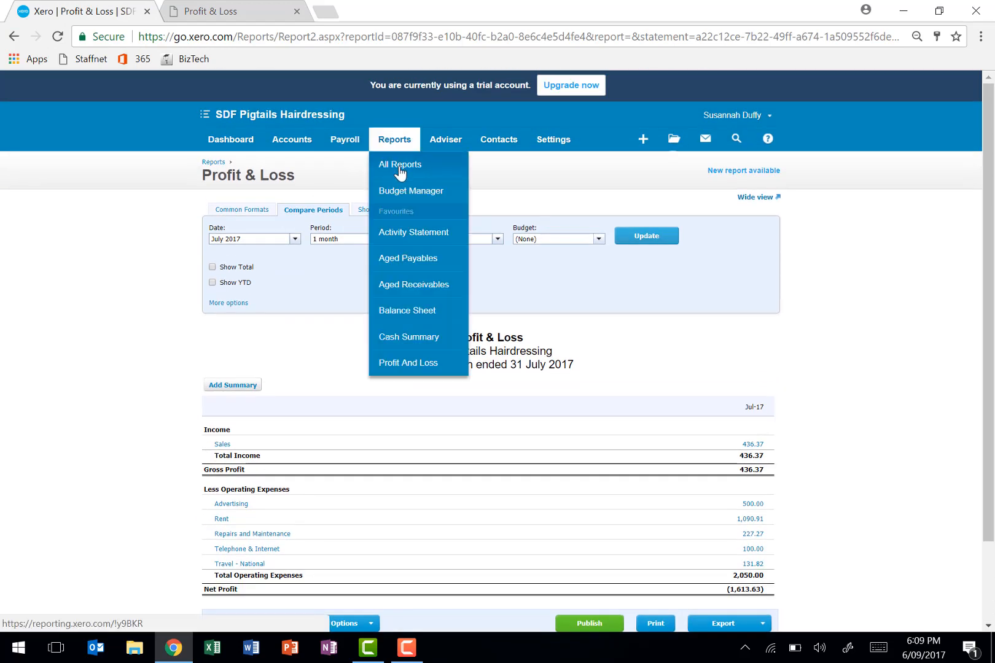
click(399, 169)
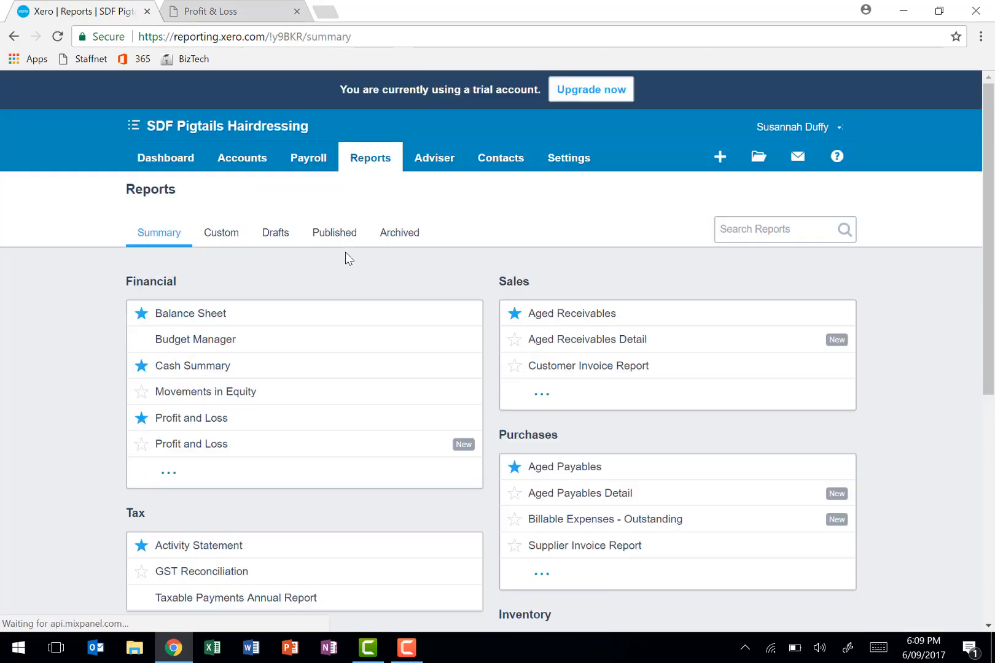
click(203, 317)
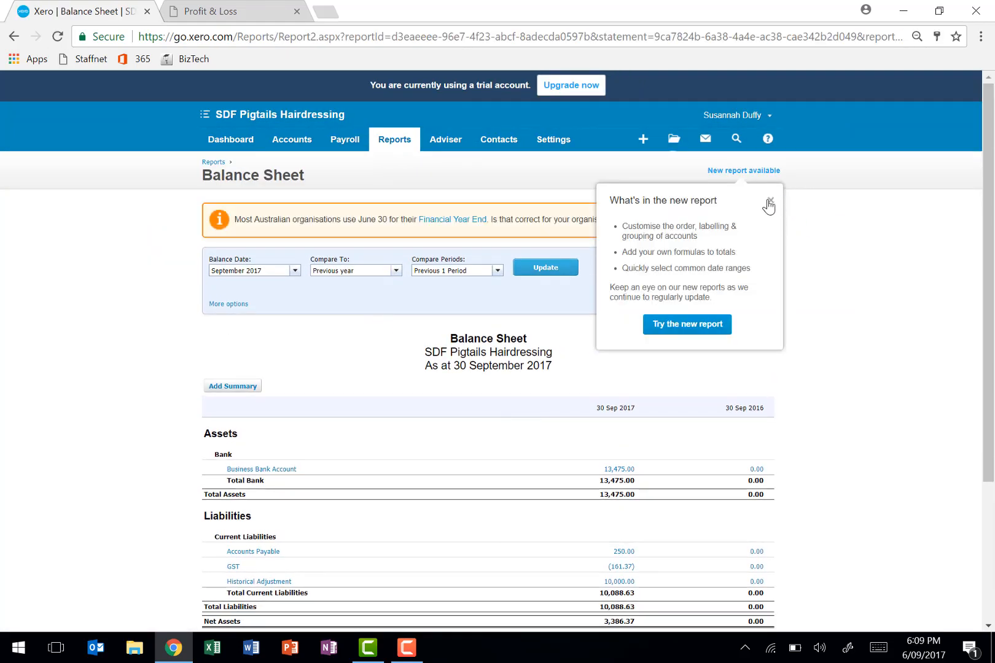
click(769, 202)
- Update the Balance Sheet to a July 2017 balance date, with Compare To and Compare Periods both set to None
scroll(710, 458, down, 3)
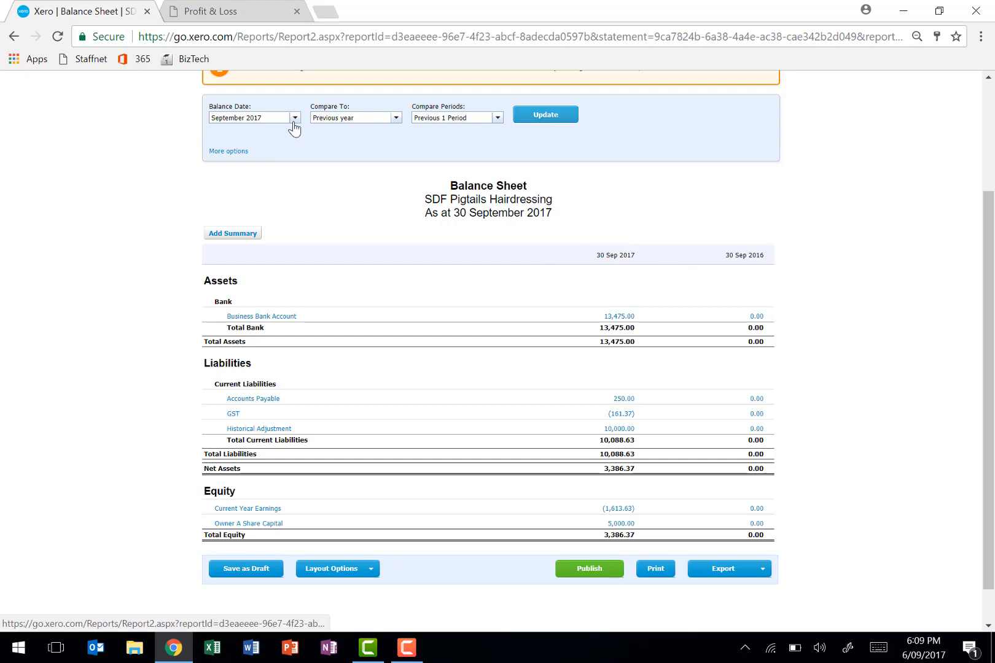
scroll(293, 125, up, 1)
click(294, 154)
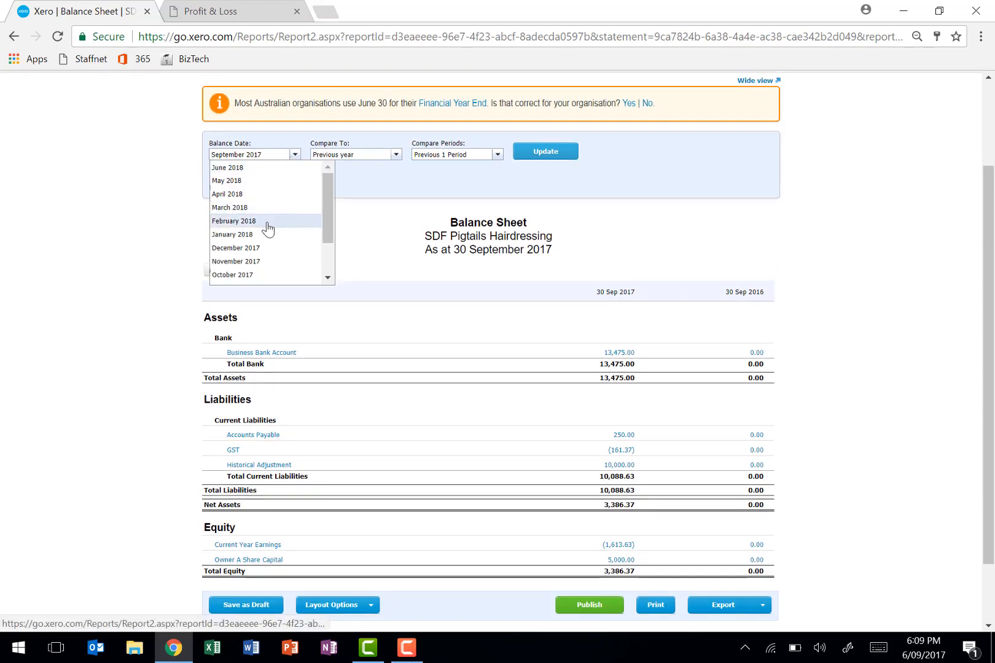
scroll(270, 263, down, 2)
click(266, 267)
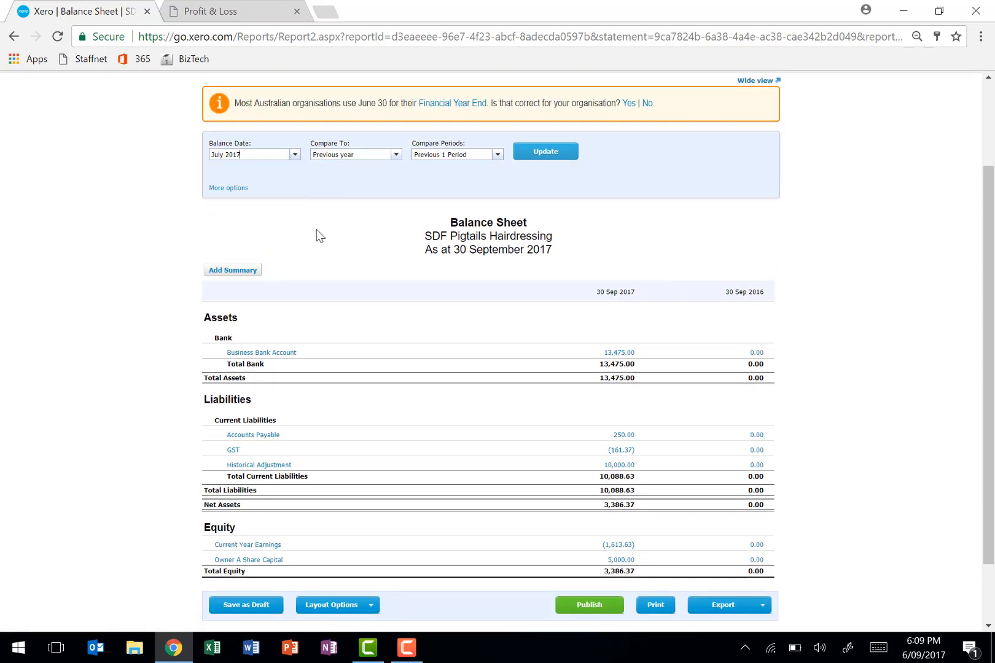
click(396, 154)
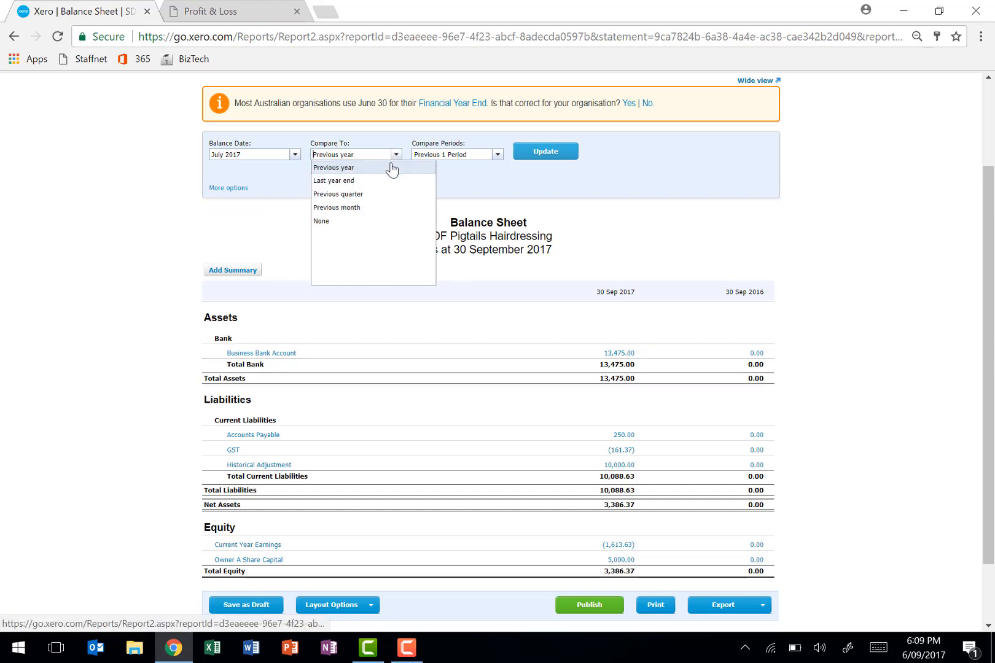
click(368, 226)
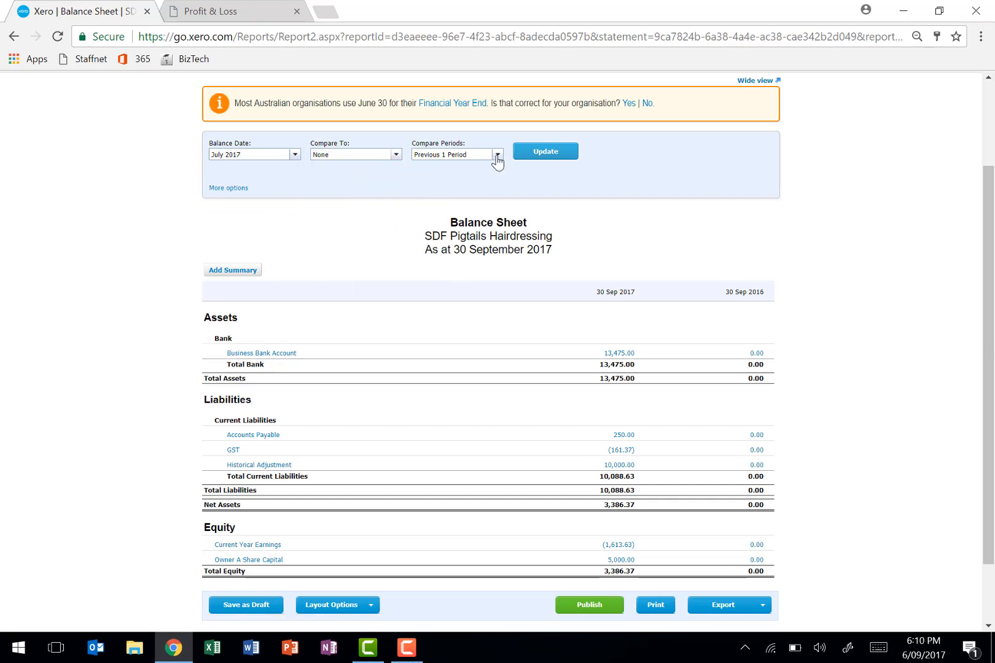
click(495, 157)
click(491, 171)
click(534, 155)
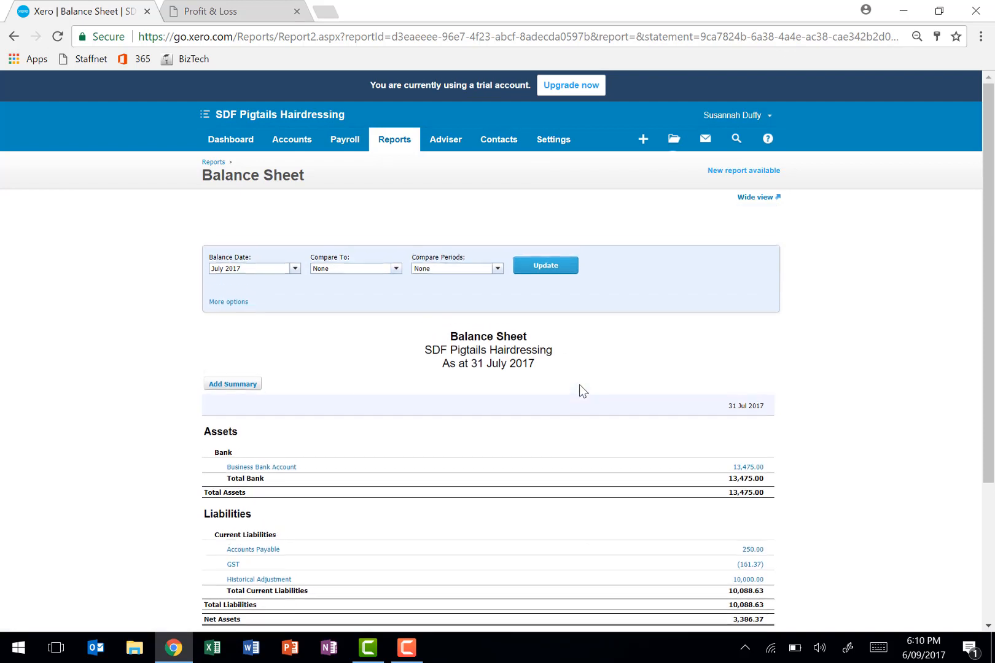
- Export the July 2017 Balance Sheet as a PDF and open the downloaded file
scroll(579, 384, down, 3)
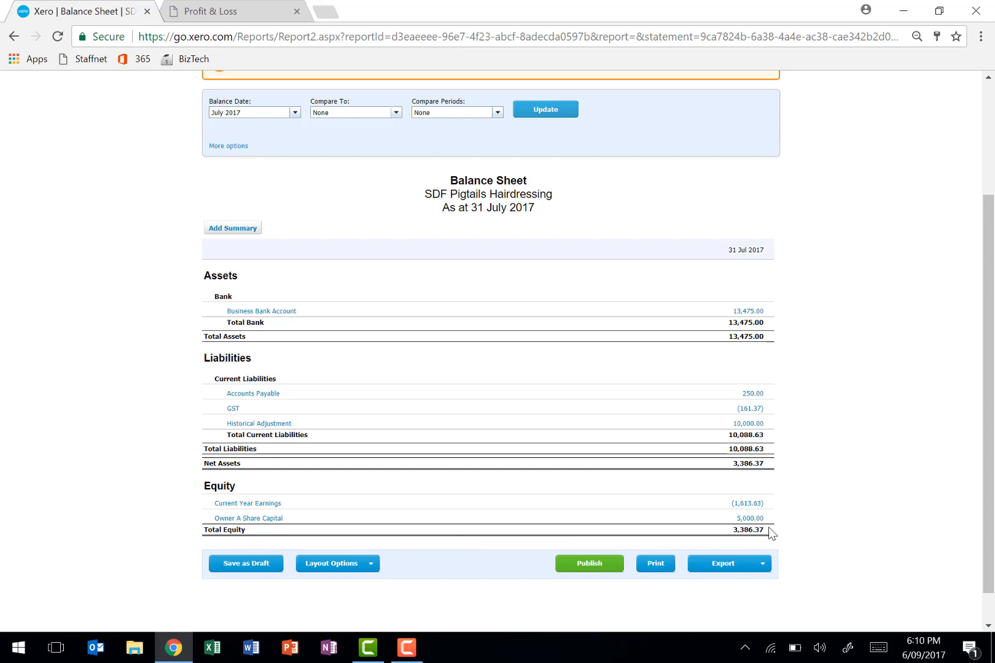
click(727, 571)
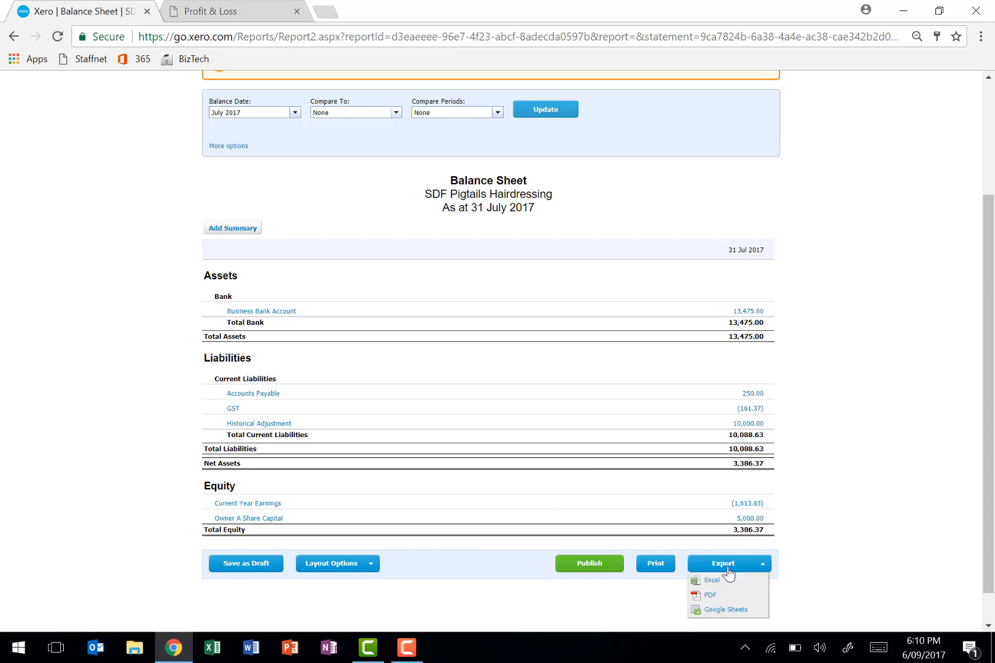
click(714, 595)
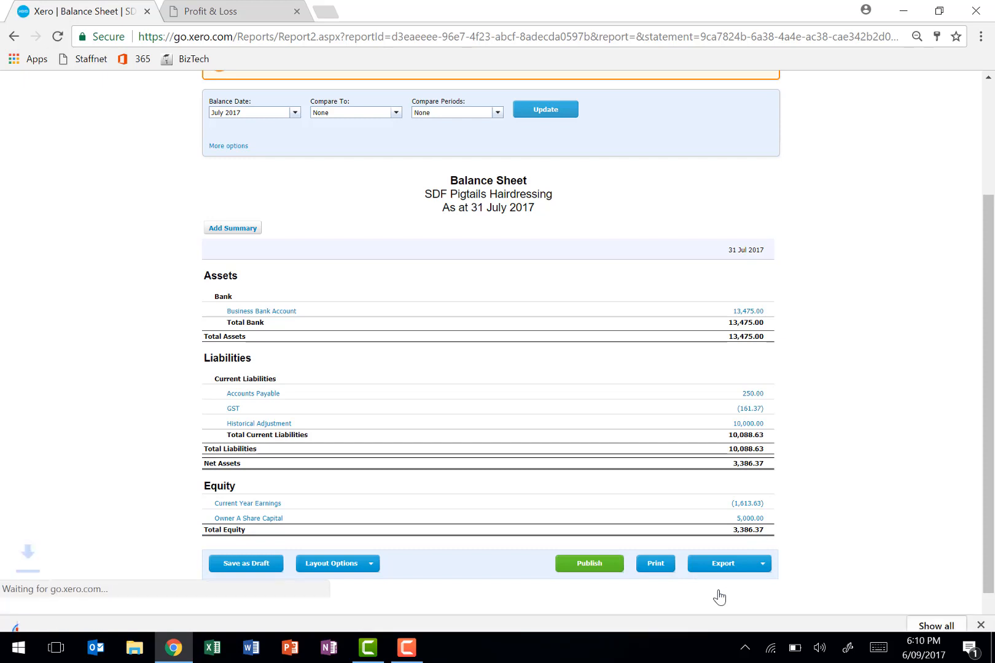
click(72, 610)
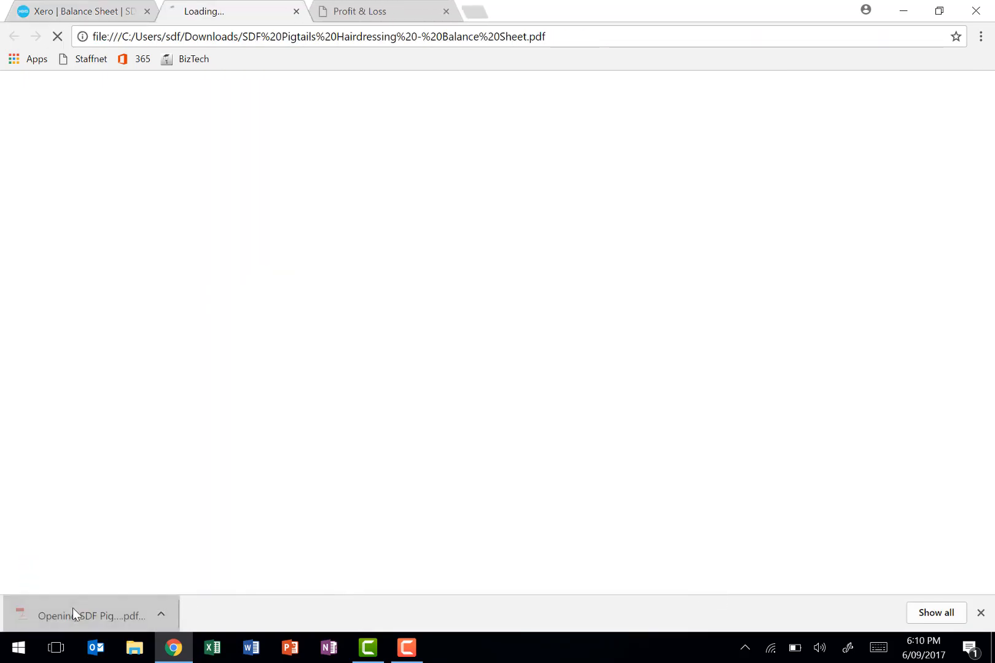
scroll(314, 505, down, 1)
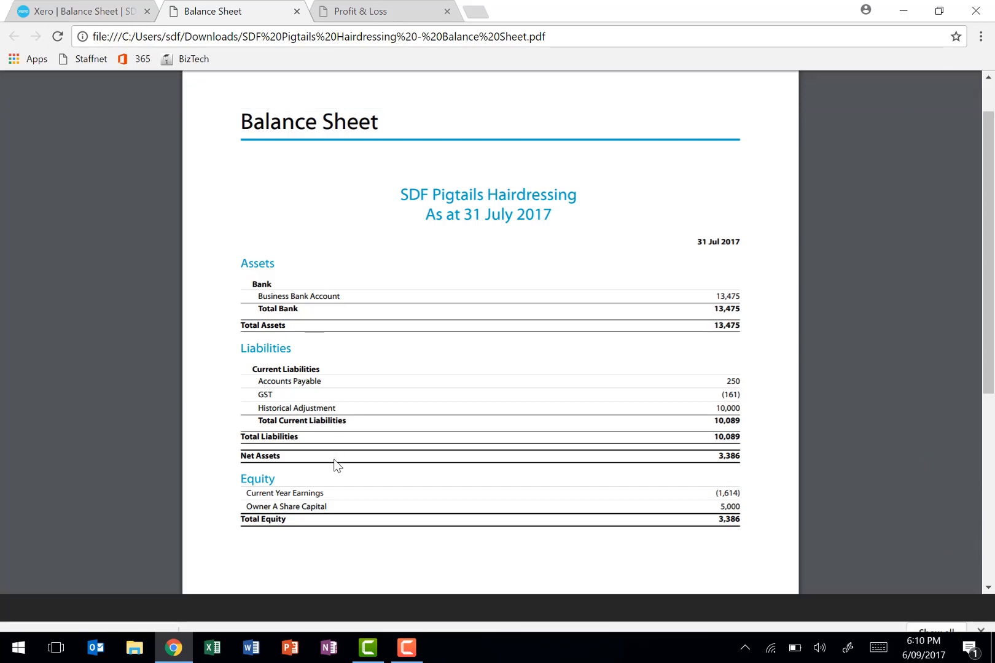
- Return to Xero and open the General Ledger report from the Accounting group in the full set of reports
click(120, 14)
scroll(296, 158, up, 2)
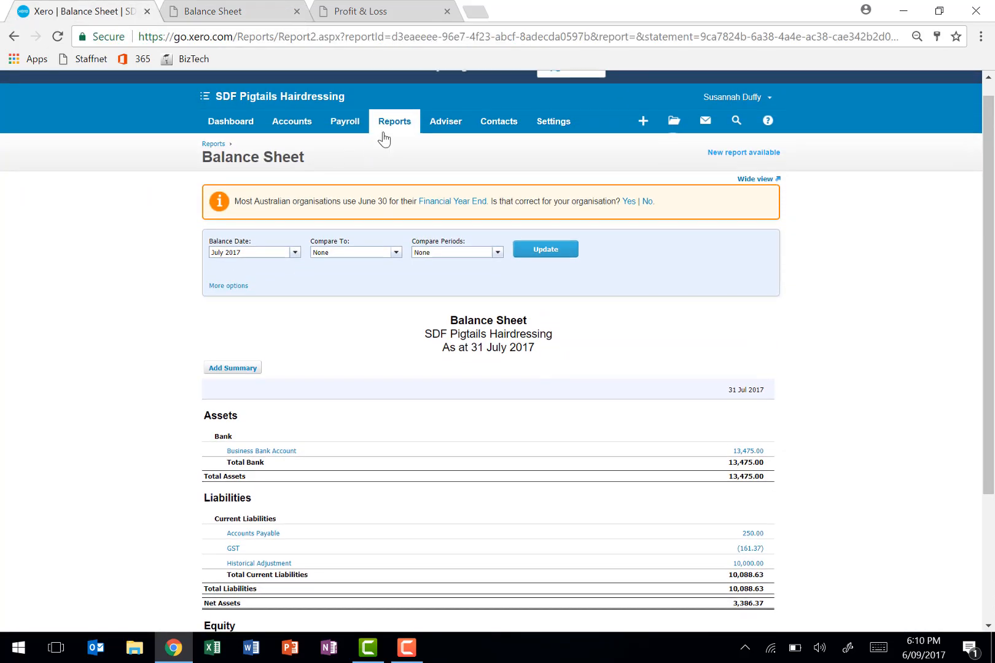
click(389, 139)
click(389, 145)
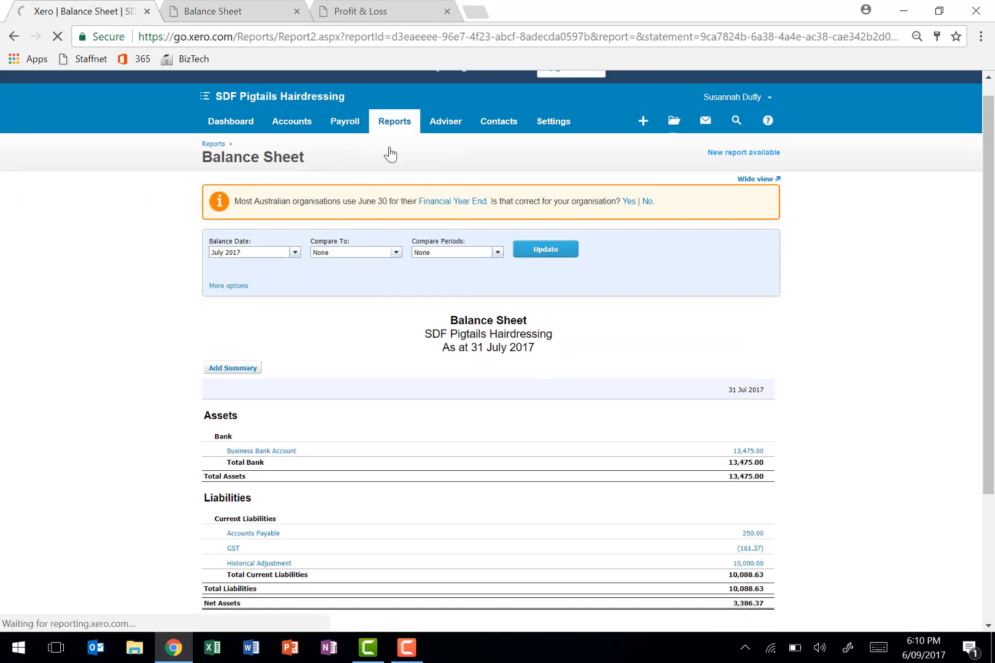
scroll(177, 424, down, 5)
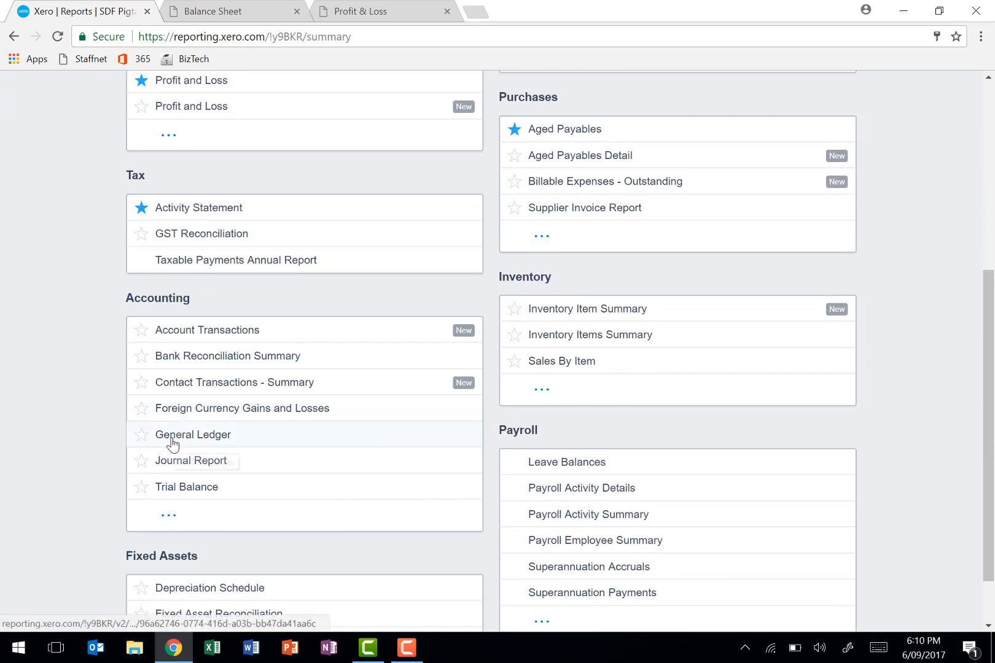
click(173, 437)
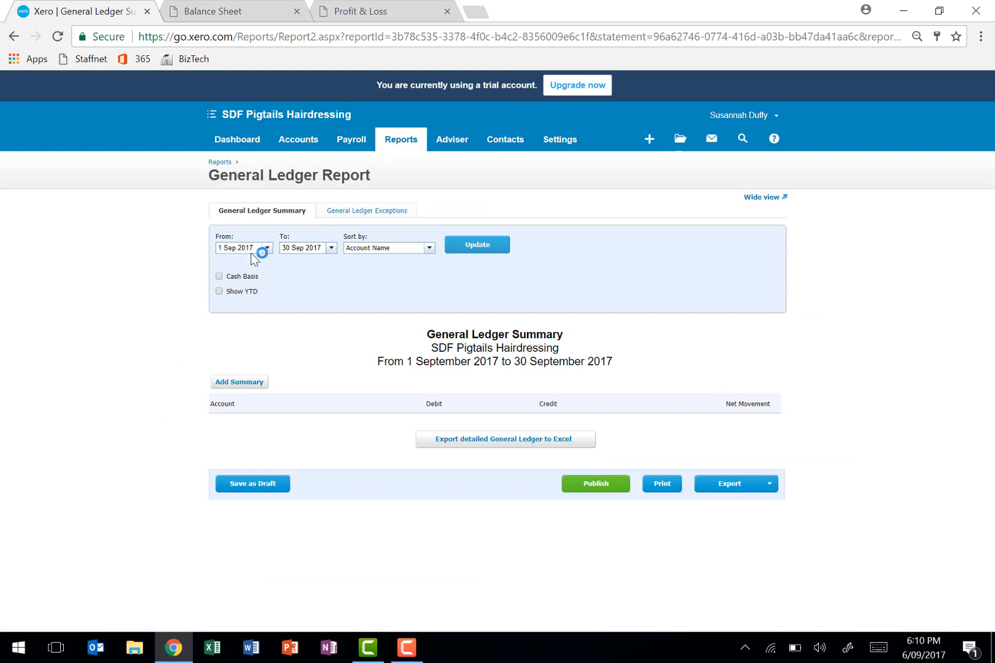
- Update the General Ledger Summary to cover 1 Jul 2017 to 31 Jul 2017, sorted by Account Name
click(267, 248)
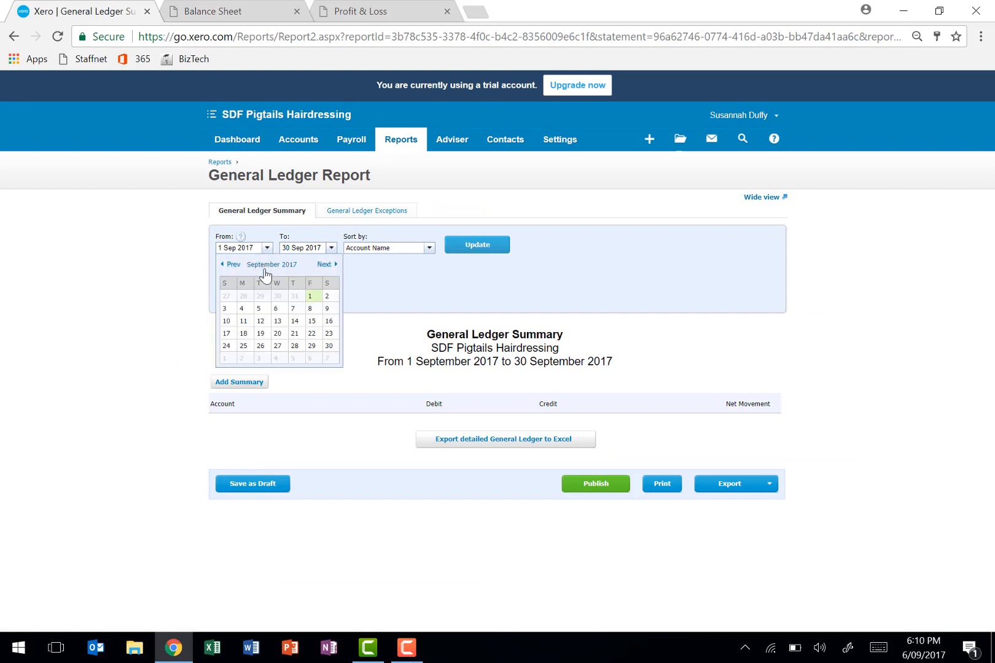
click(231, 266)
click(232, 265)
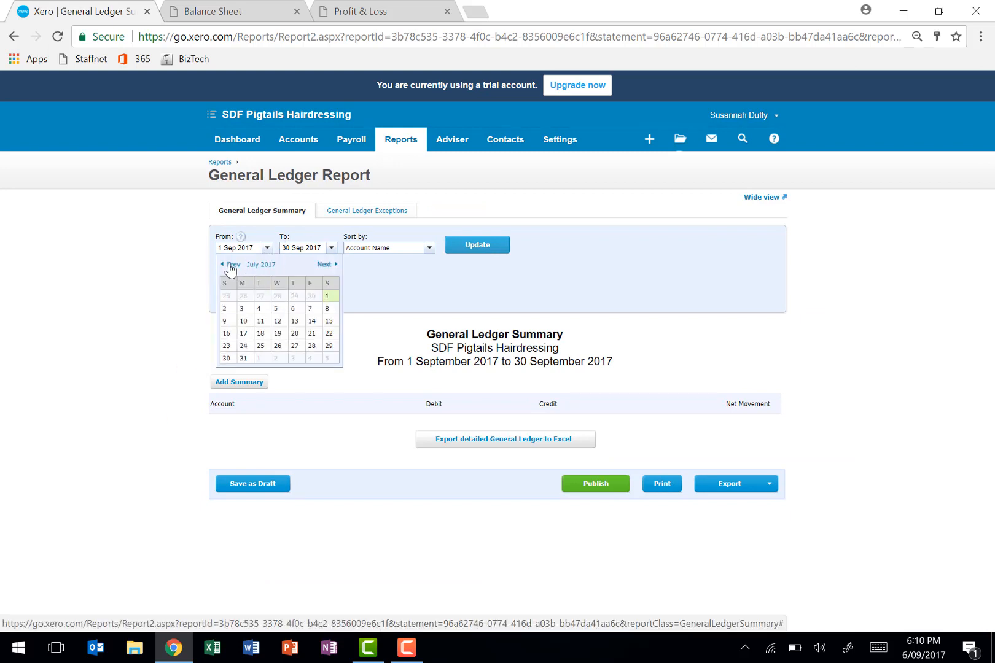
click(326, 296)
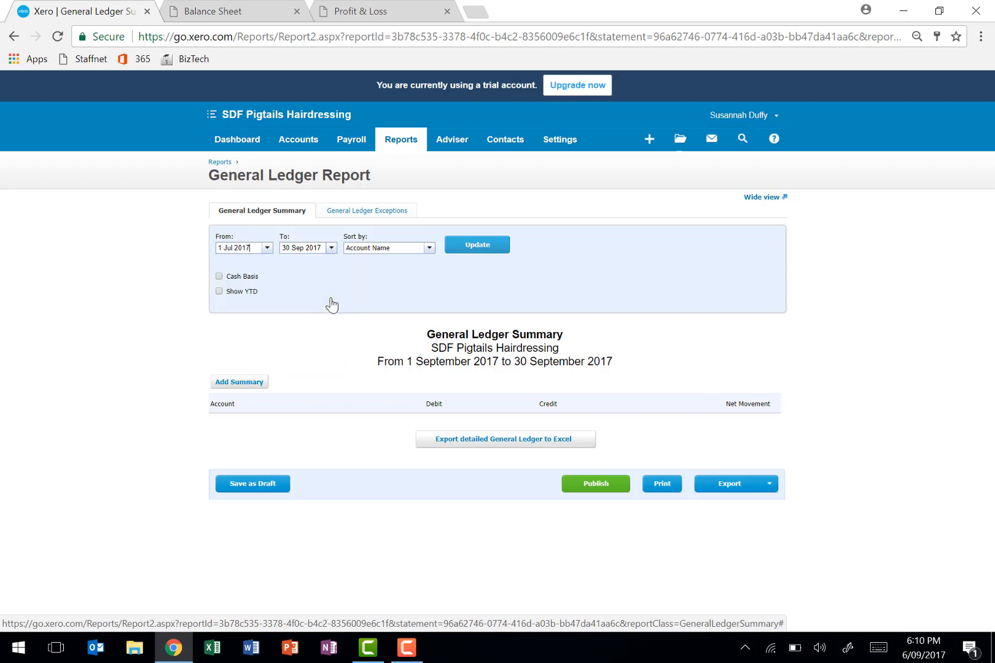
click(331, 251)
click(301, 267)
click(301, 268)
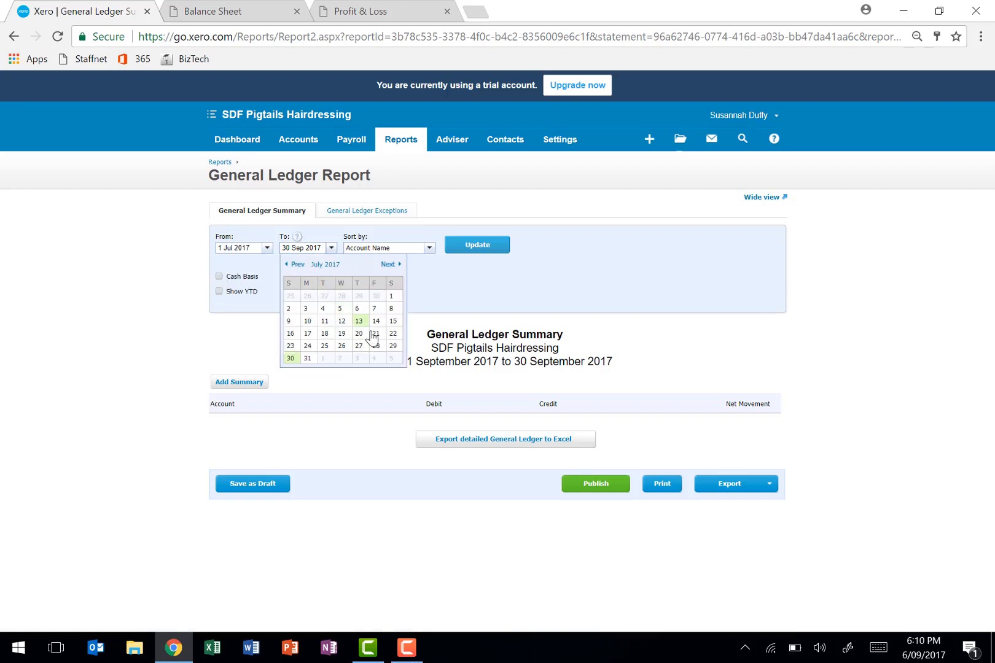
click(312, 359)
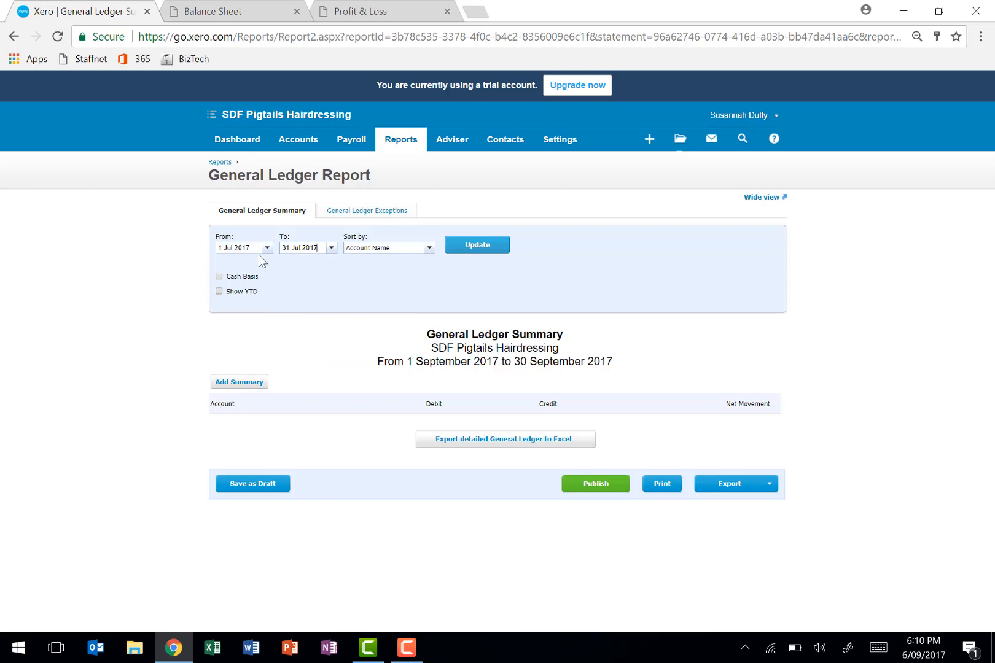
click(422, 248)
click(368, 257)
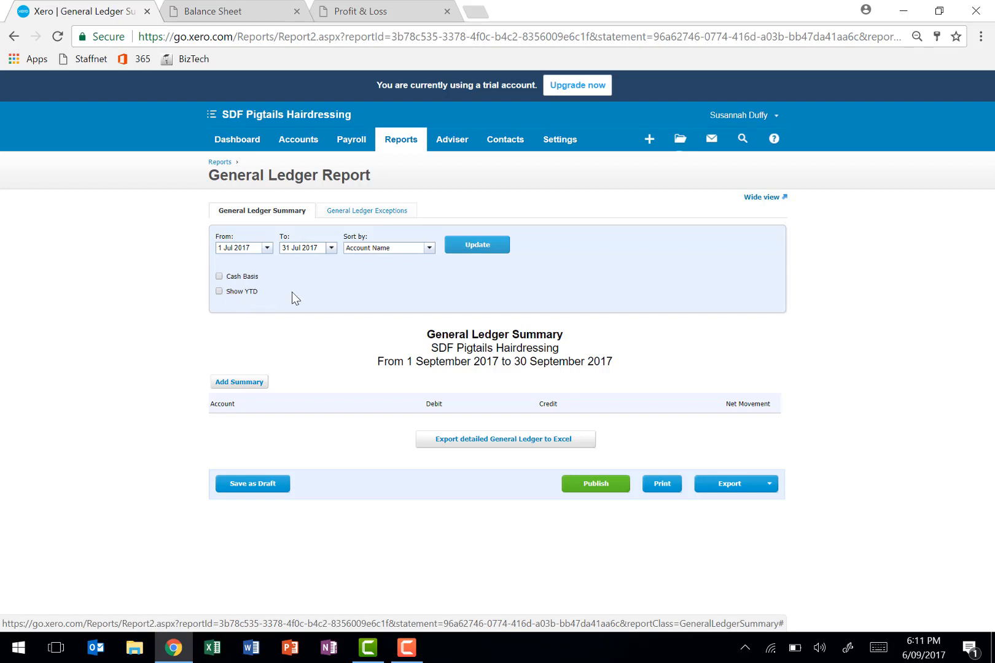
click(452, 249)
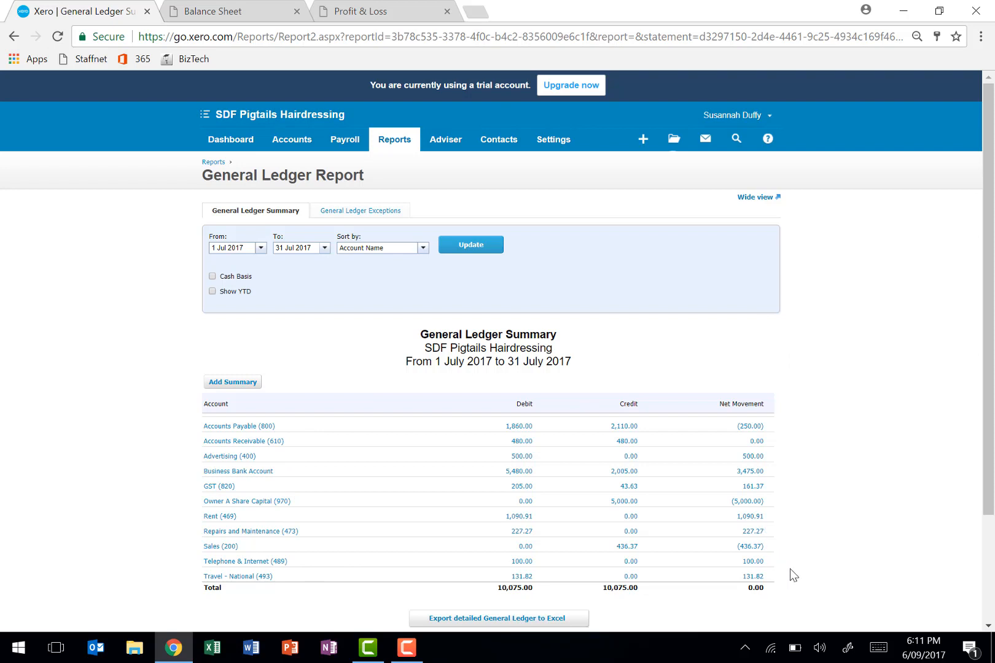
- Export the detailed July General Ledger to Excel and open the downloaded workbook in a maximised window with editing enabled
scroll(829, 570, down, 1)
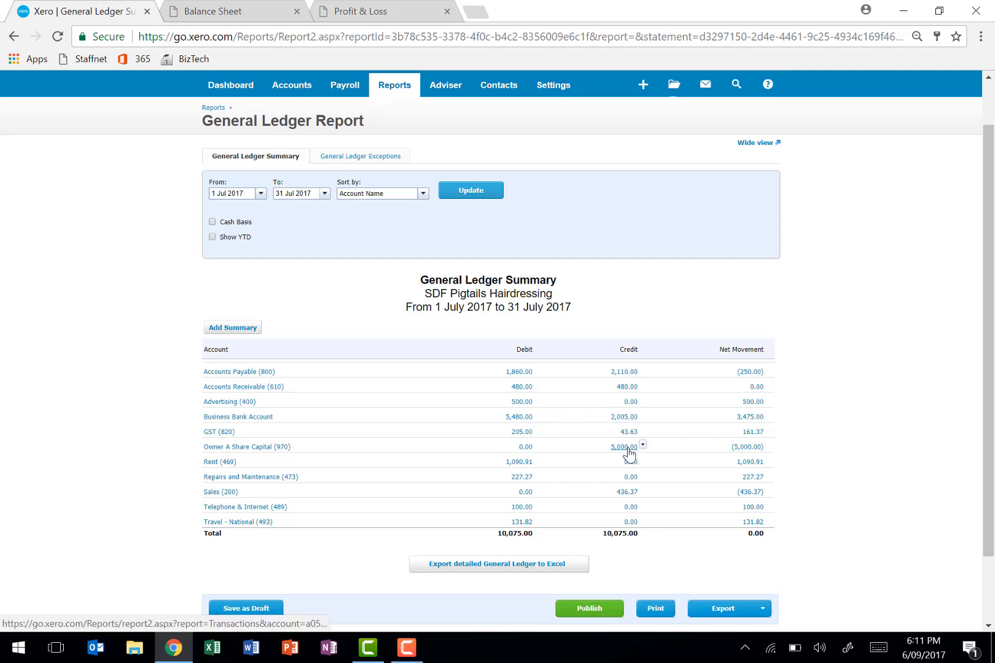
scroll(511, 533, down, 1)
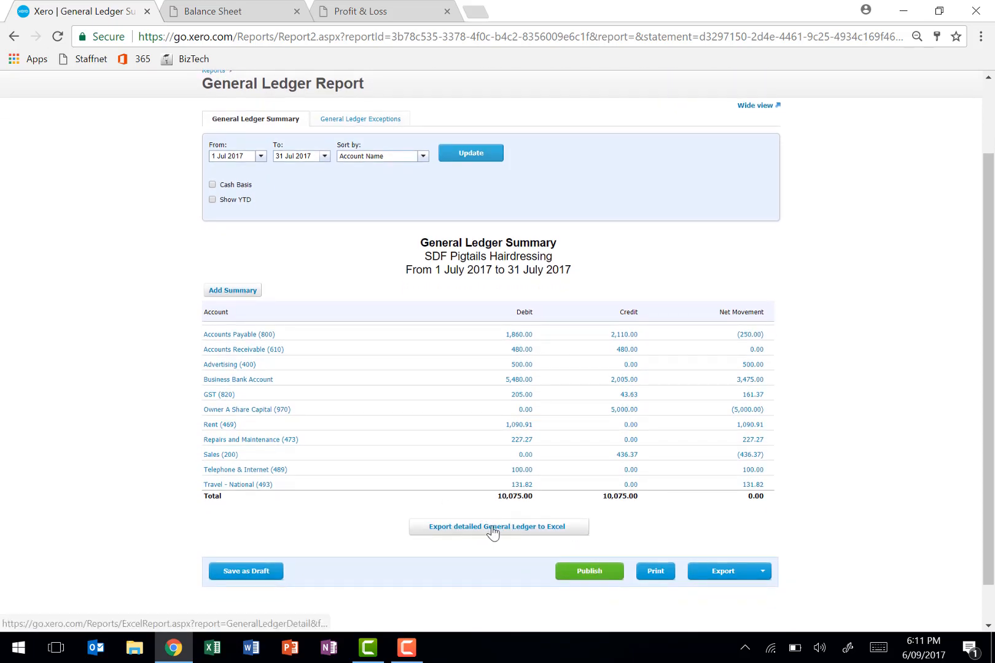
click(494, 530)
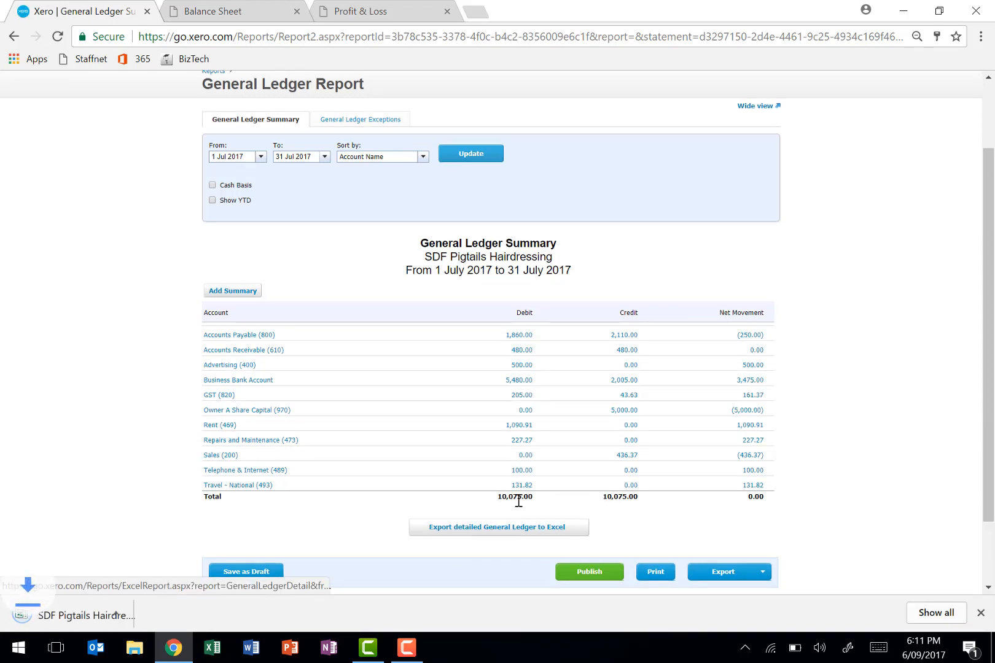
click(54, 626)
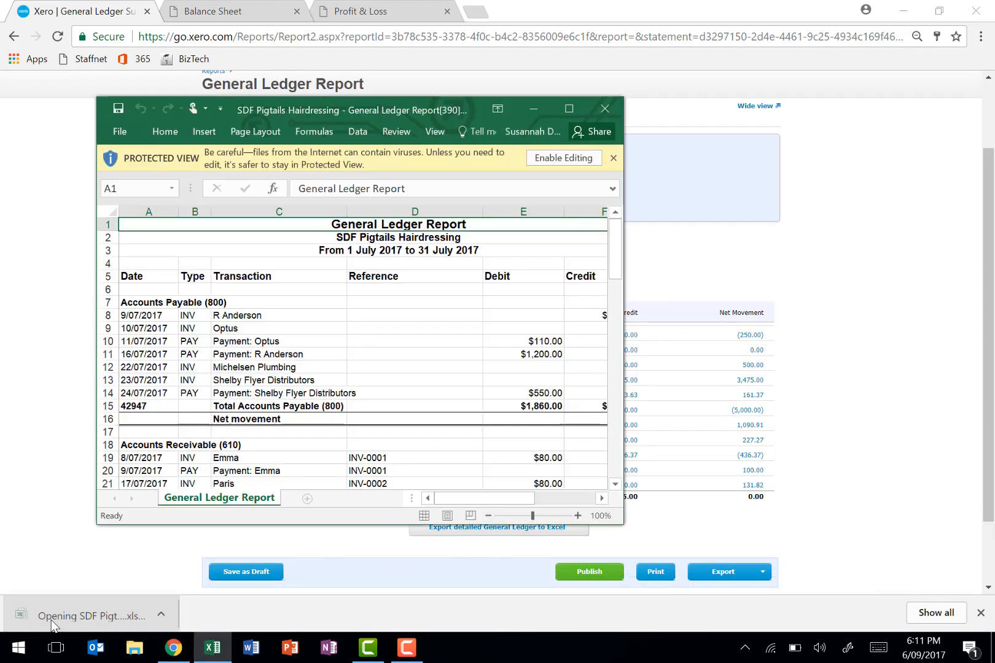
click(569, 111)
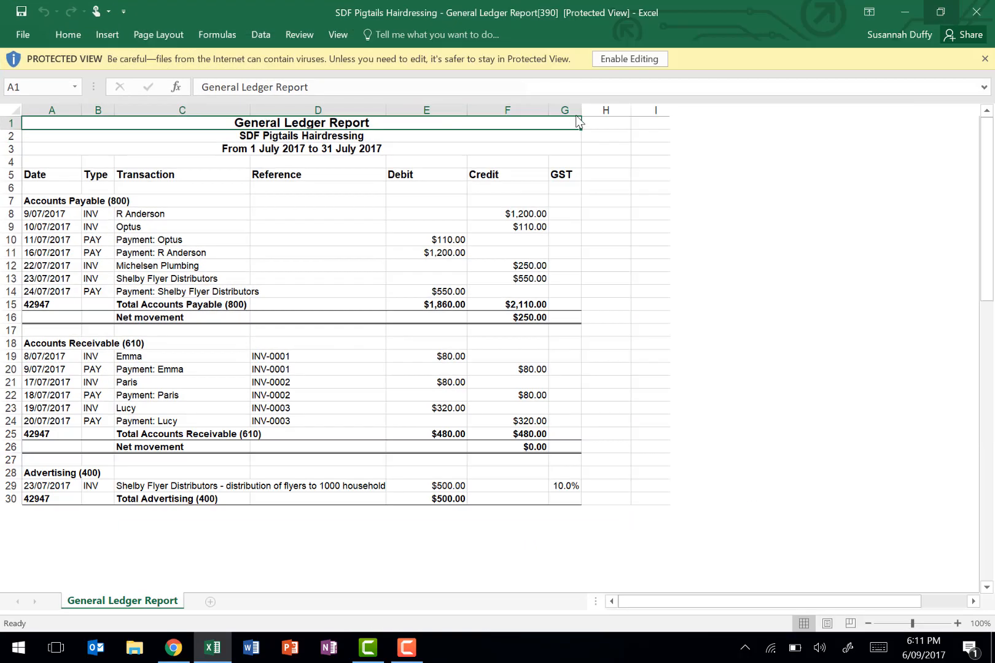
click(614, 59)
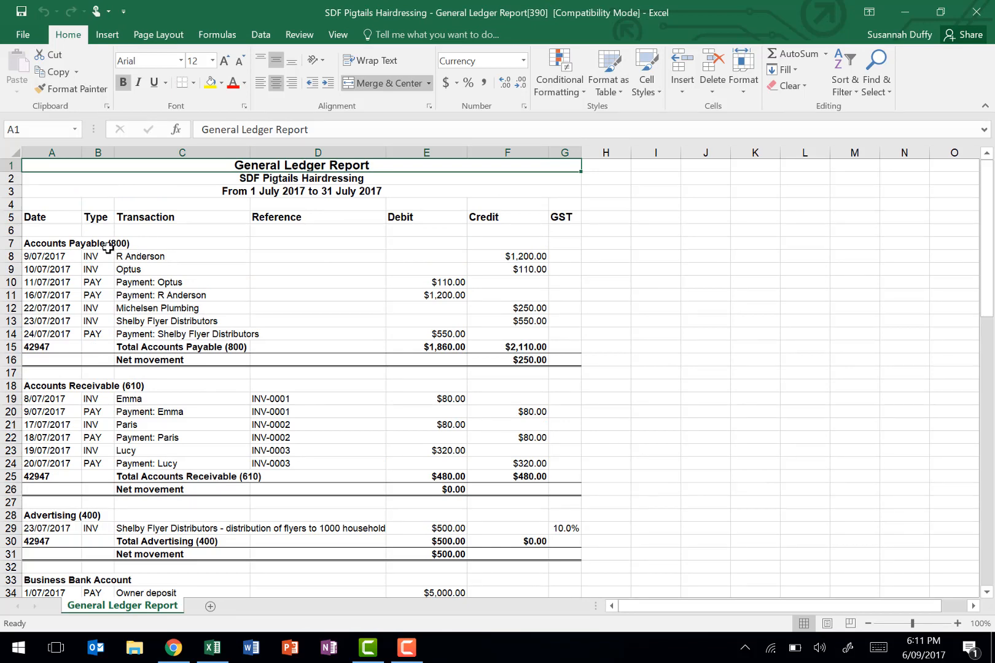
- Examine the Accounts Payable (800) section and its transactions in the exported General Ledger workbook
click(75, 242)
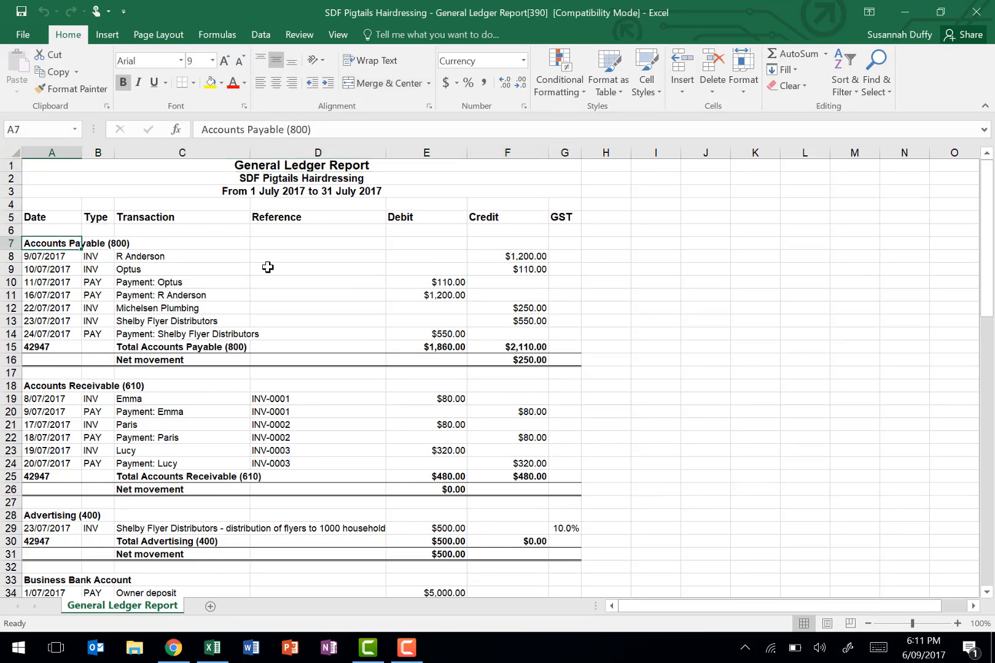
drag(229, 256, 234, 337)
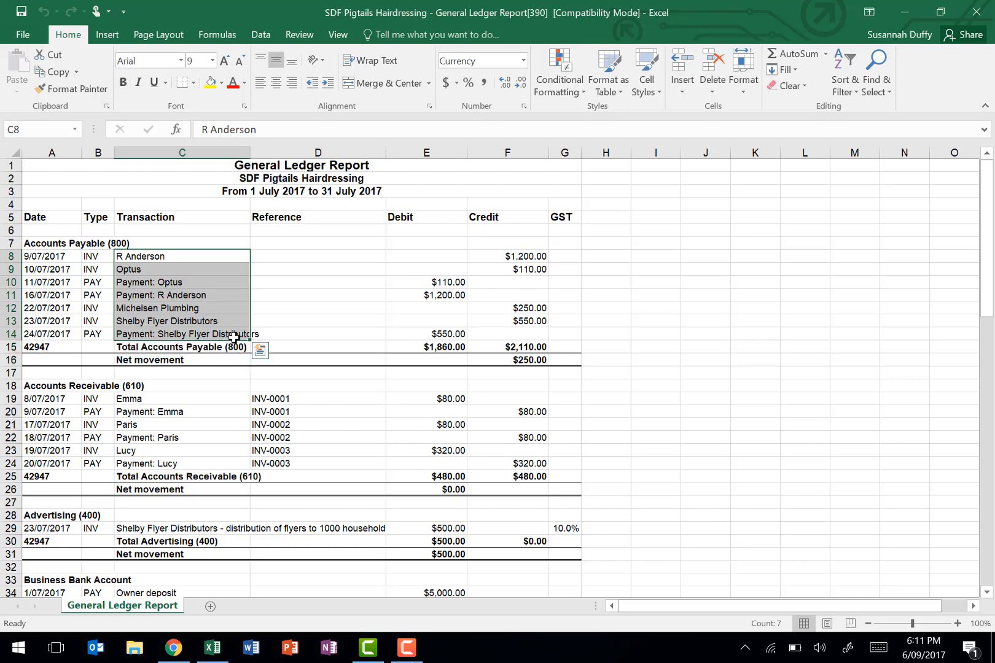
click(205, 255)
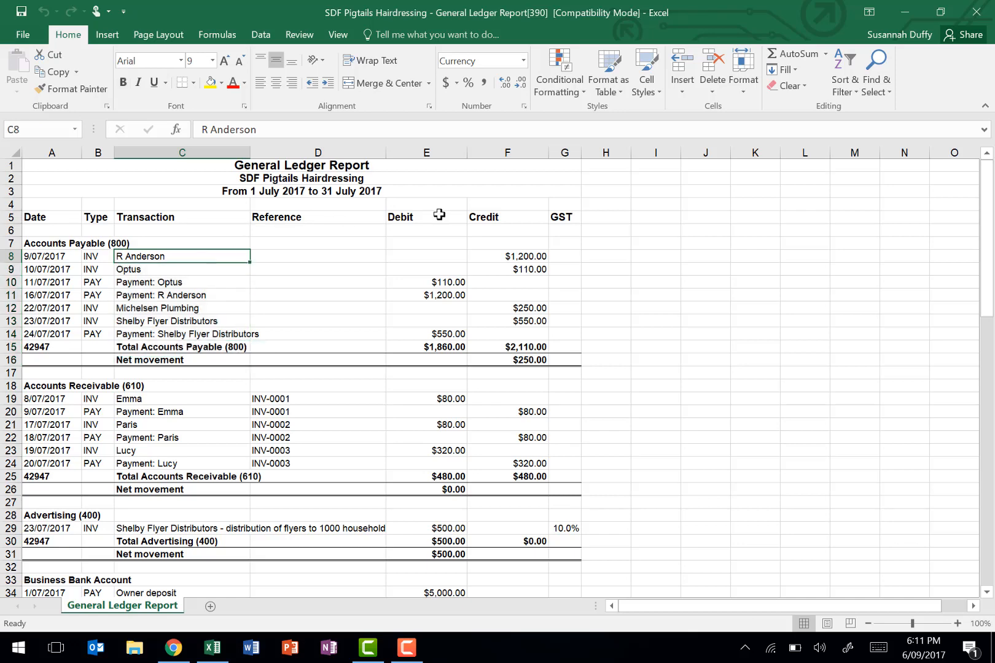
- Examine the bill credits and matching payment debits in the Accounts Payable (800) section, including the Shelby Flyer Distributors entry
drag(508, 255, 508, 265)
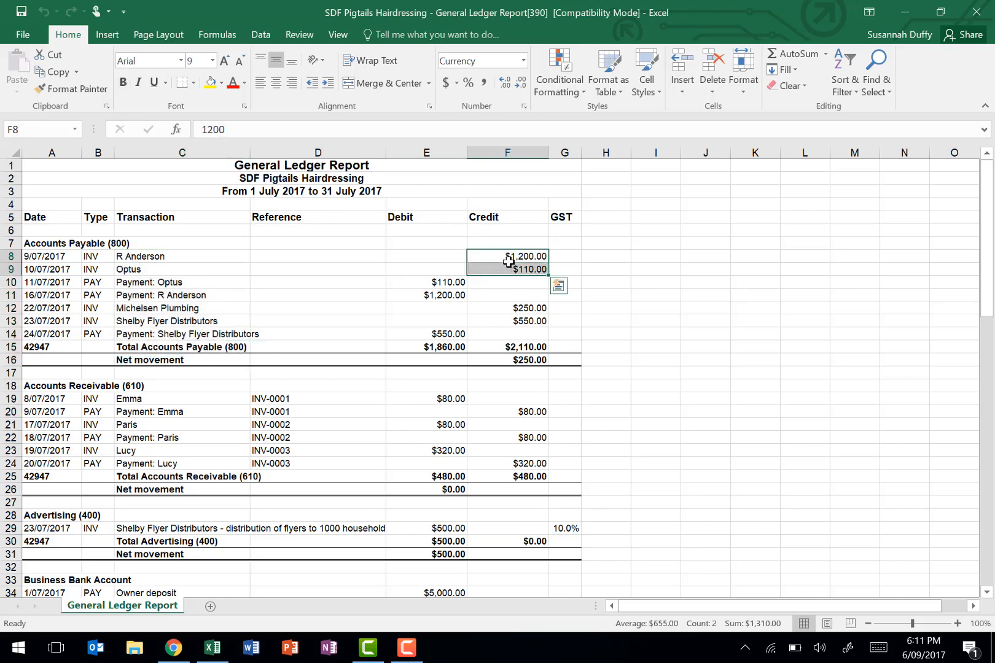
right_click(507, 261)
key(Escape)
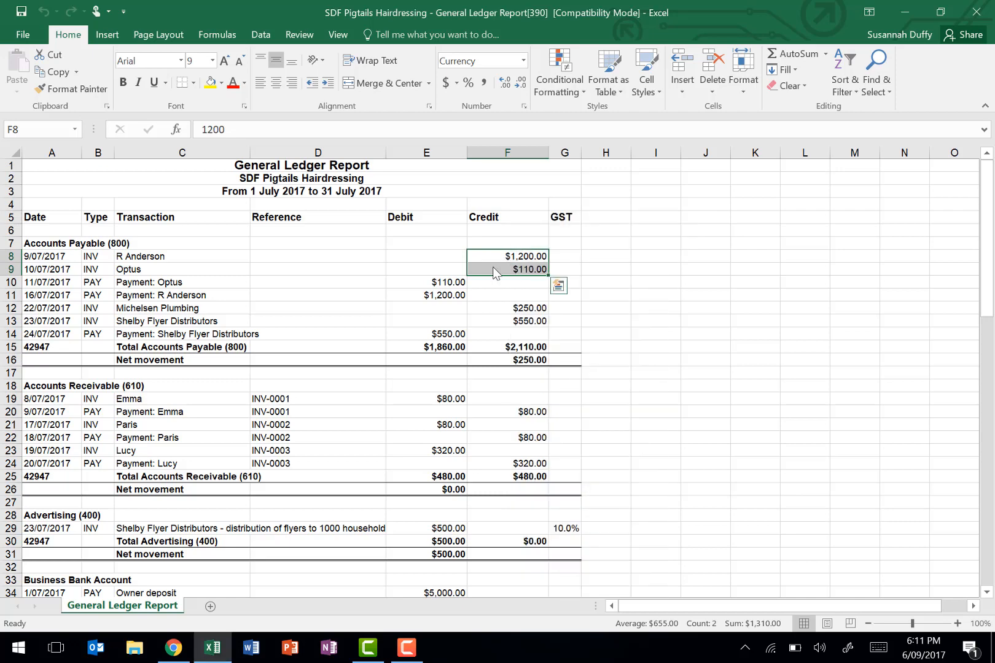
click(445, 281)
key(Down)
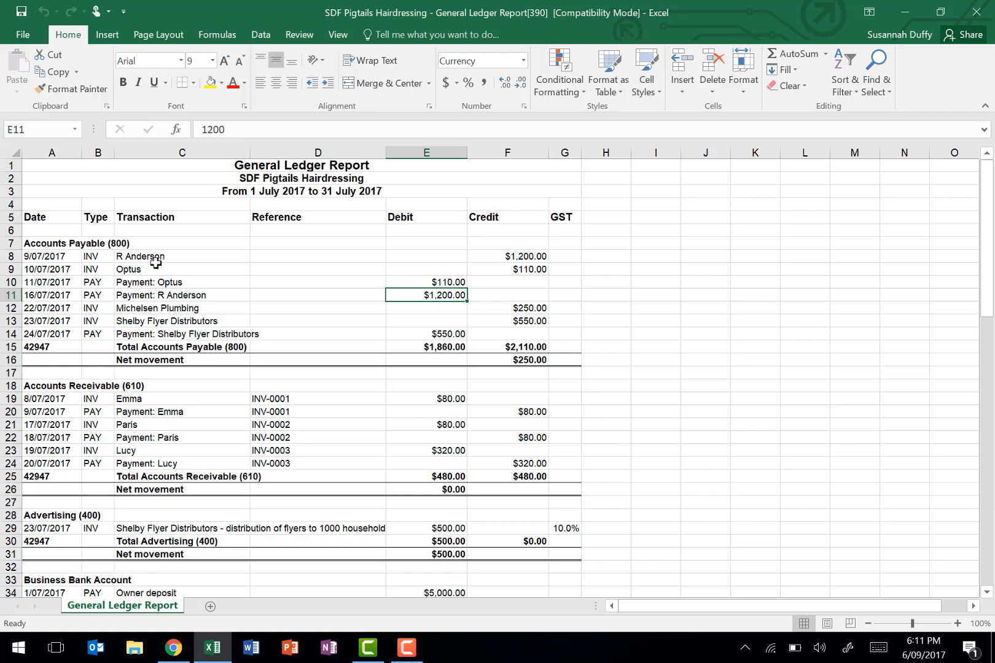
click(172, 317)
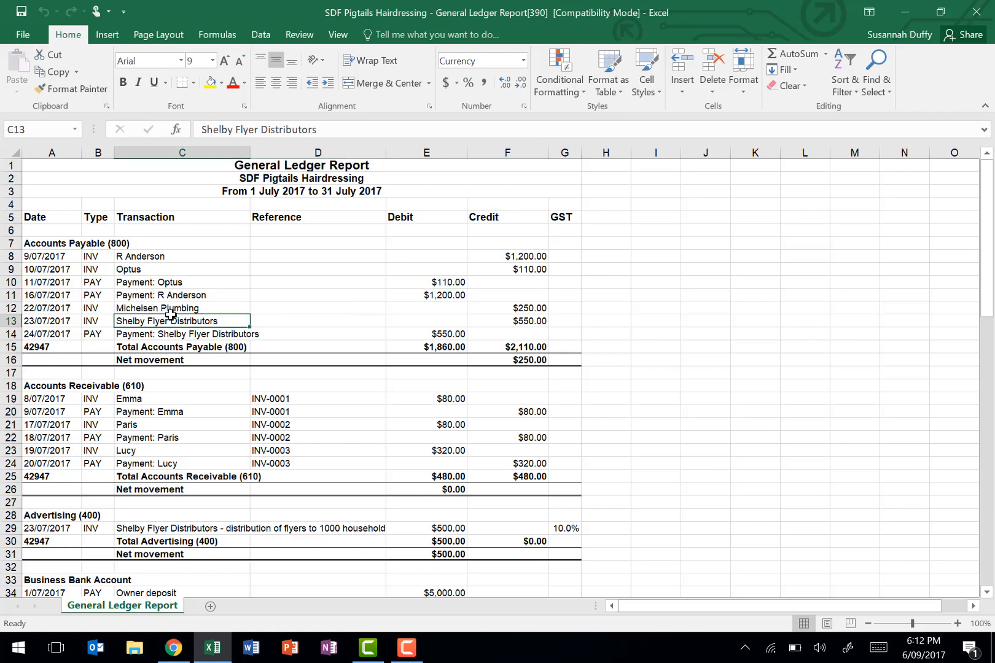
- Review the remaining account sections of the General Ledger workbook down to the Total row, and return to the report title
scroll(174, 360, down, 8)
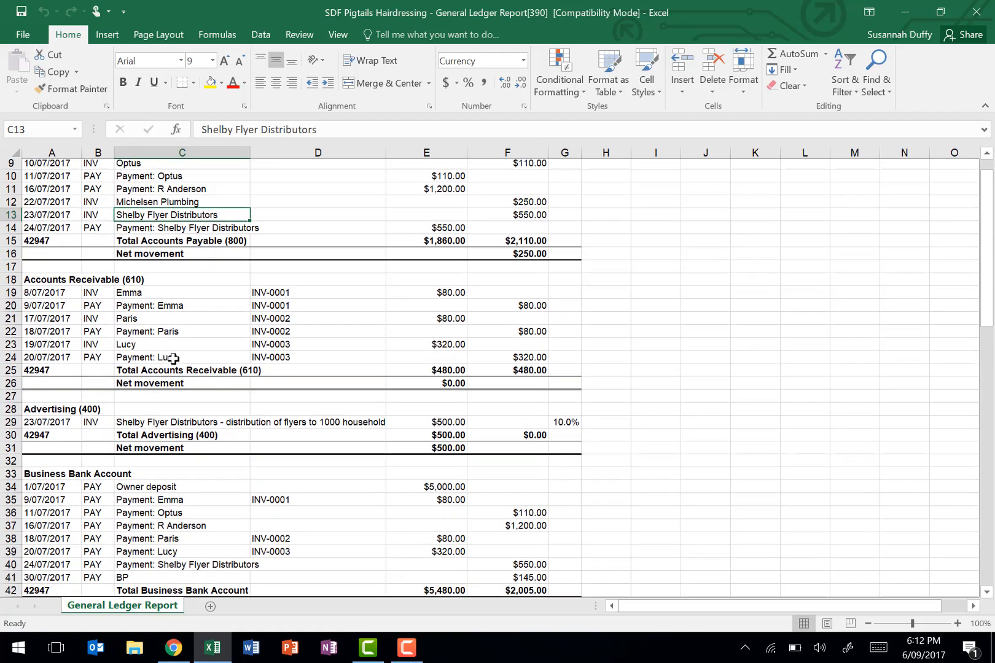
scroll(174, 360, down, 10)
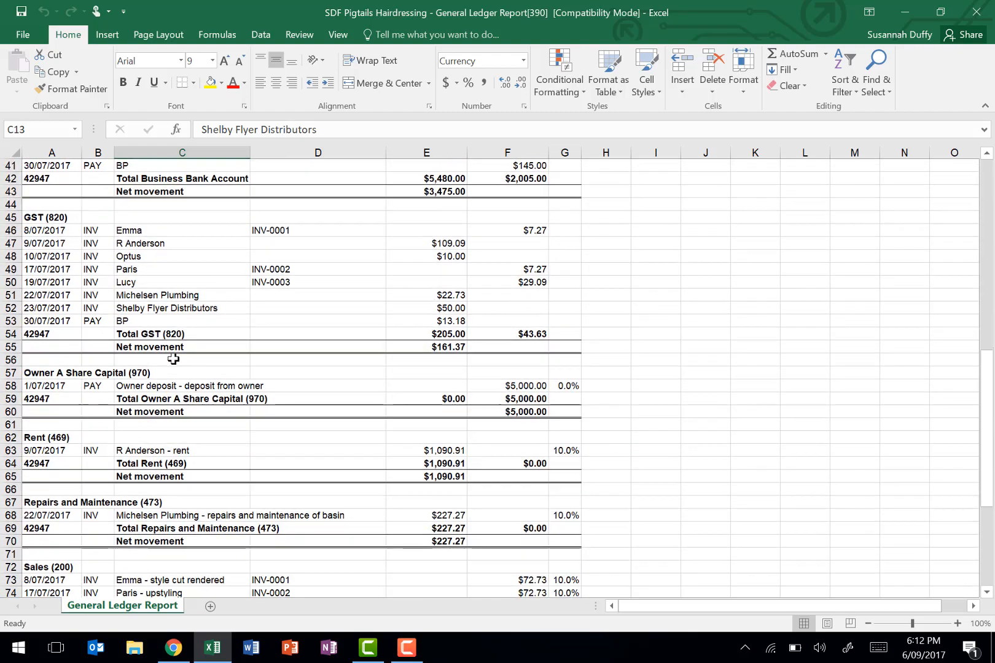
scroll(174, 360, down, 3)
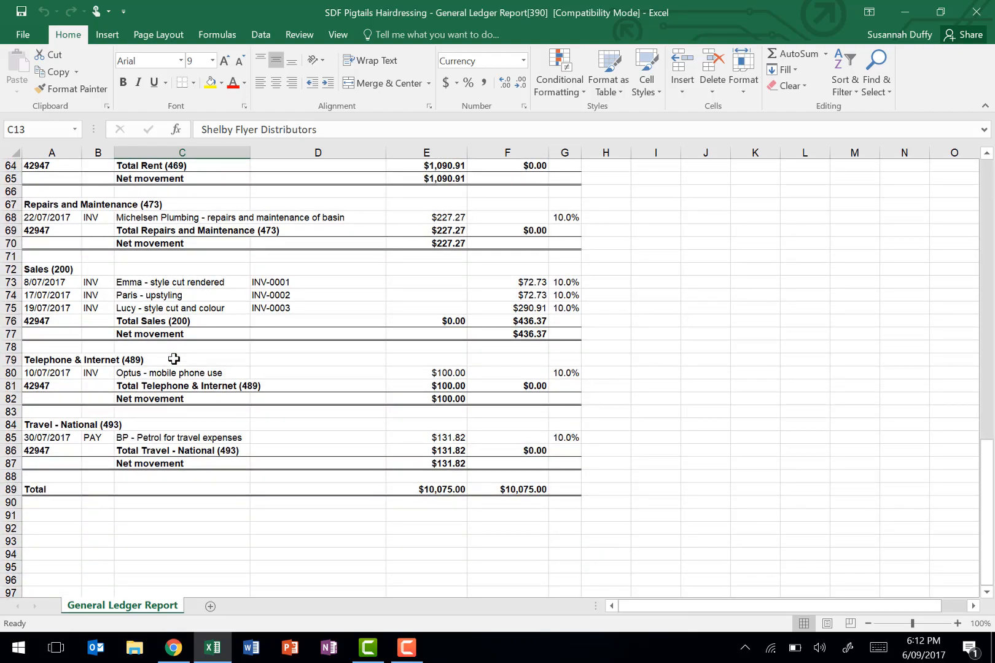
scroll(174, 359, up, 20)
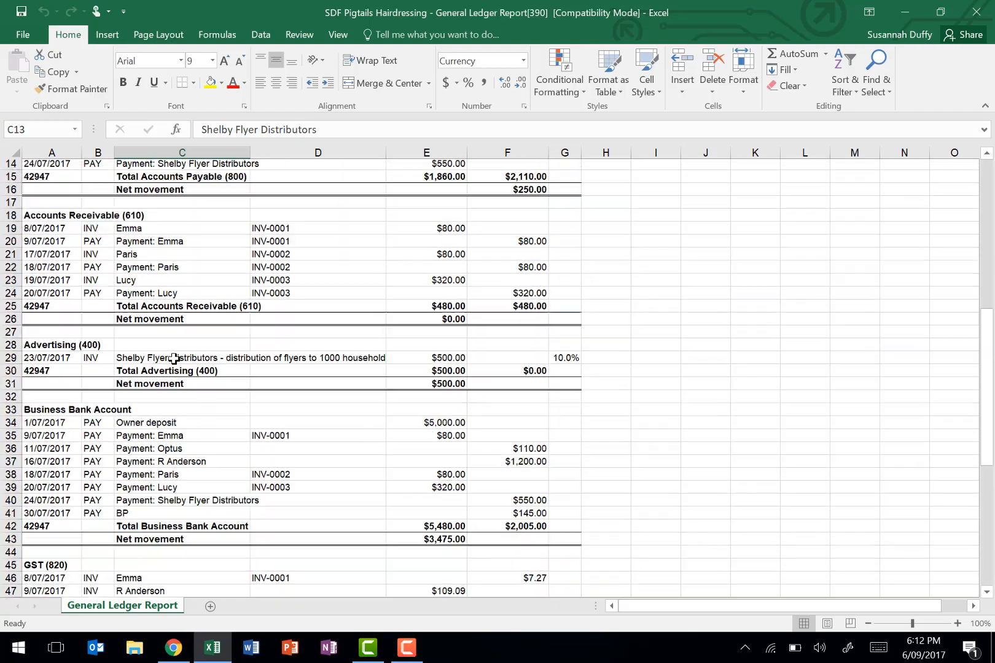
click(203, 167)
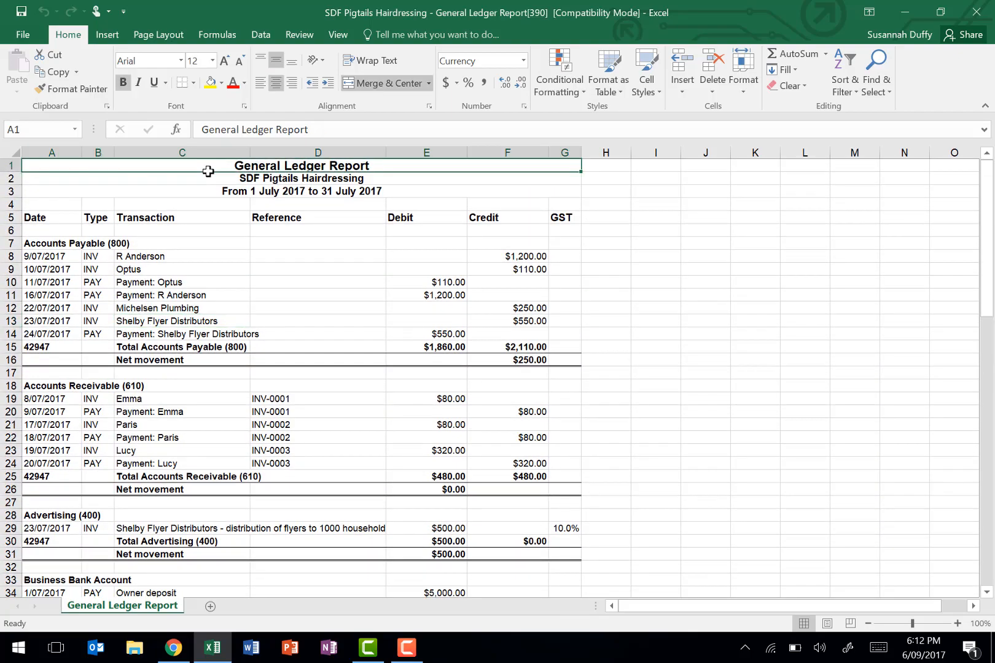
- Open the print preview of the General Ledger worksheet and look through its pages
click(15, 36)
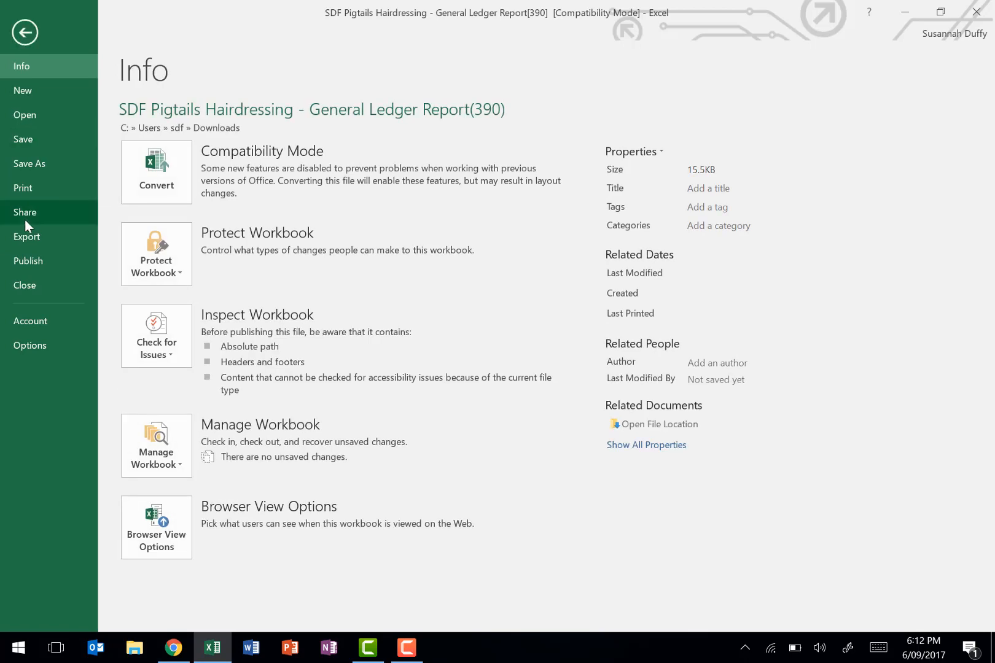
click(14, 187)
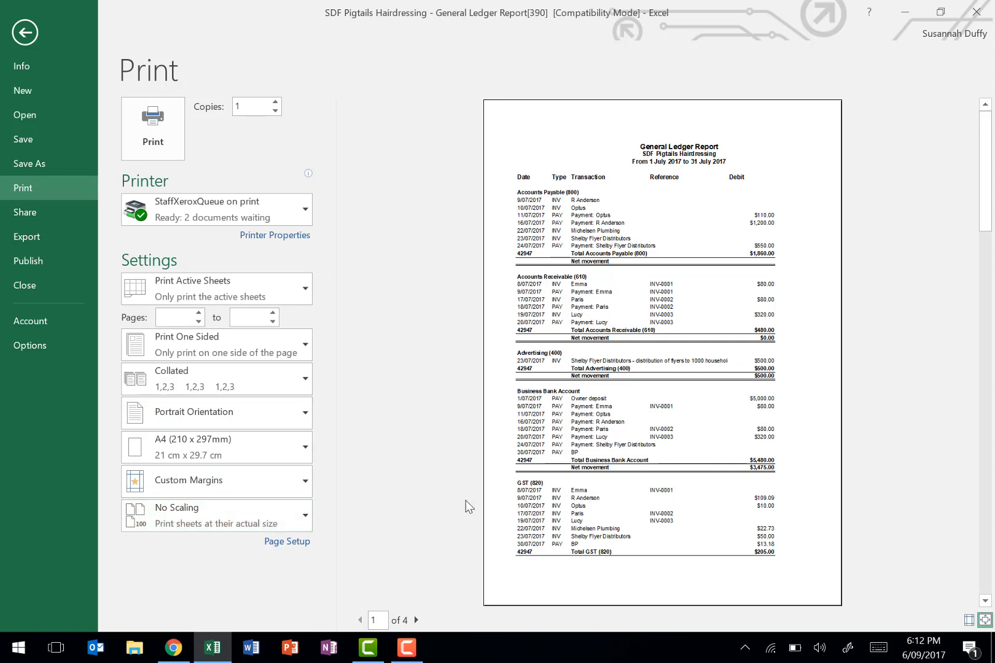
click(417, 621)
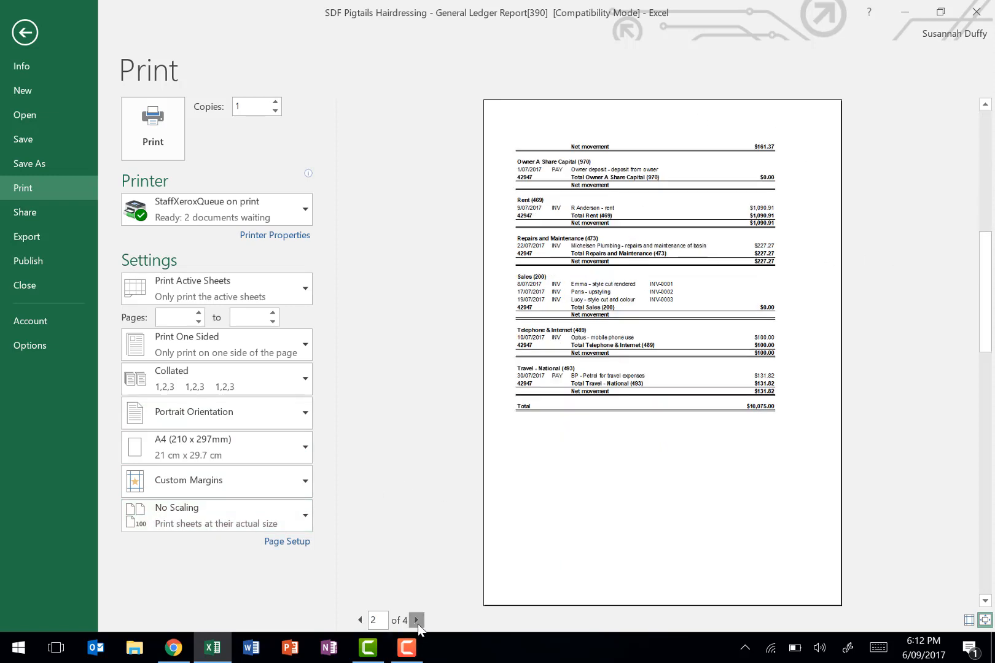
click(417, 621)
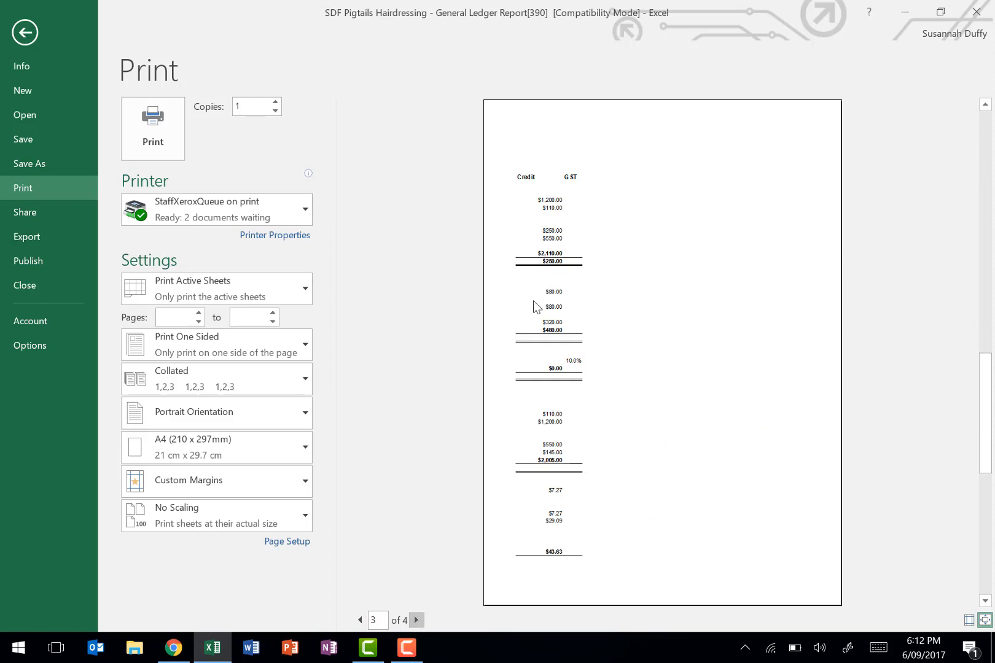
click(417, 621)
click(361, 621)
click(361, 621)
click(360, 621)
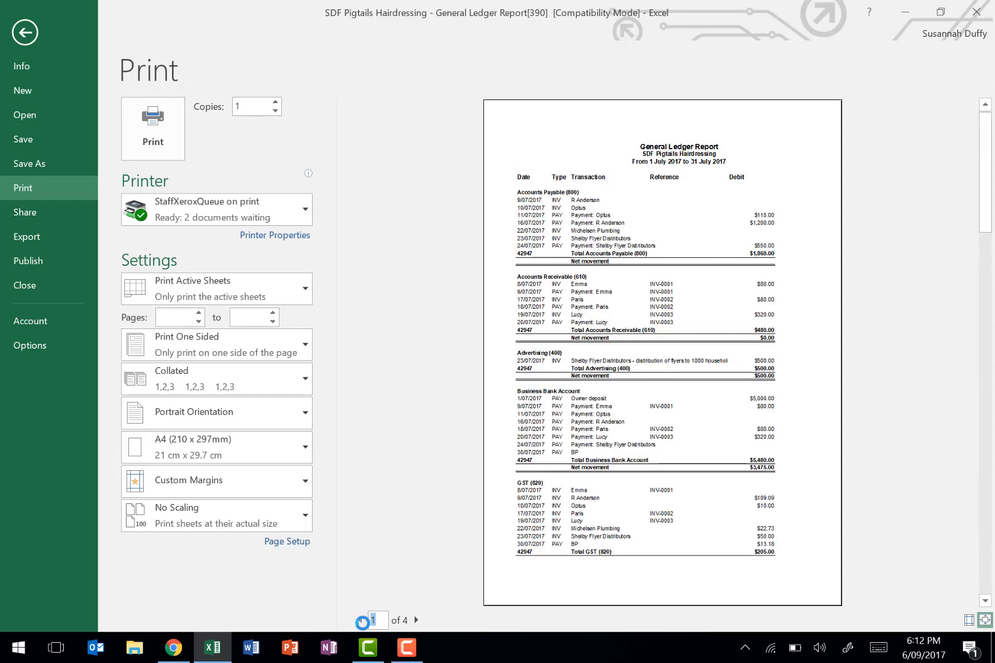
- Set the print scaling to Fit All Columns on One Page and check the preview pages
click(182, 514)
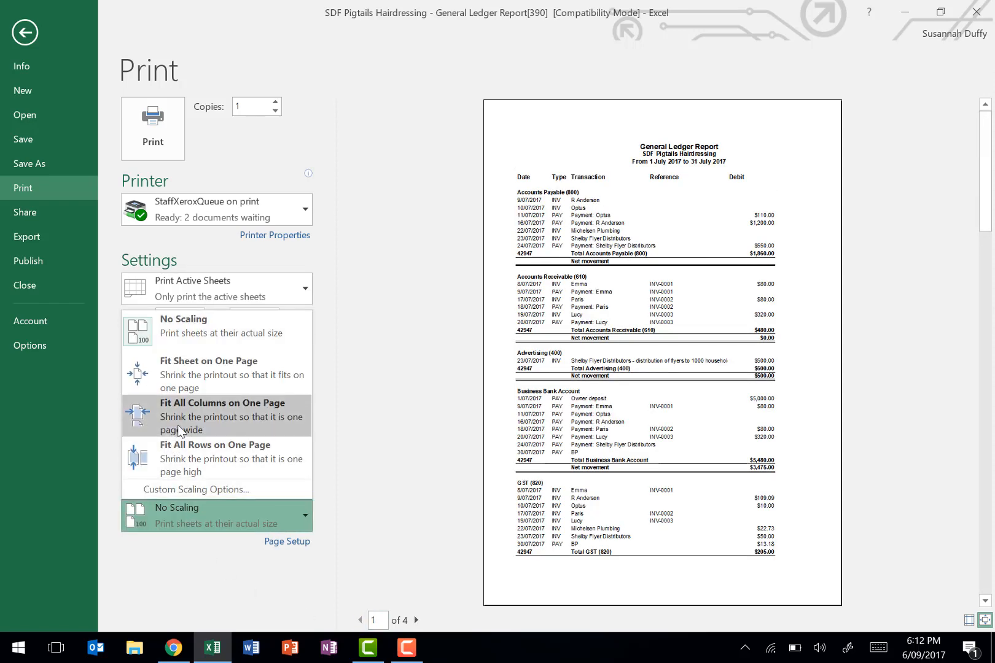
click(180, 424)
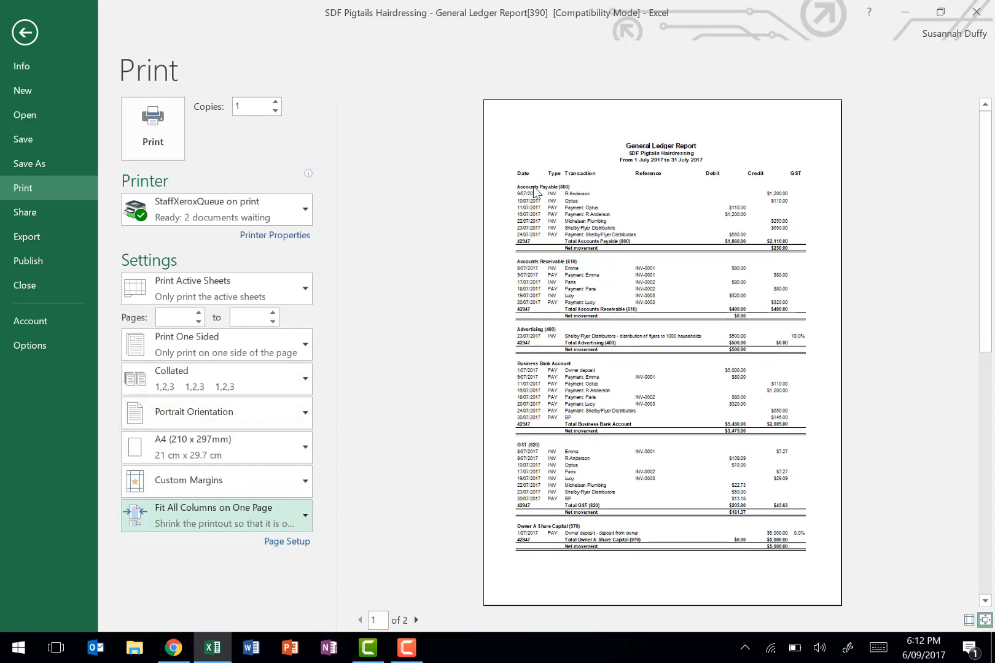
click(416, 621)
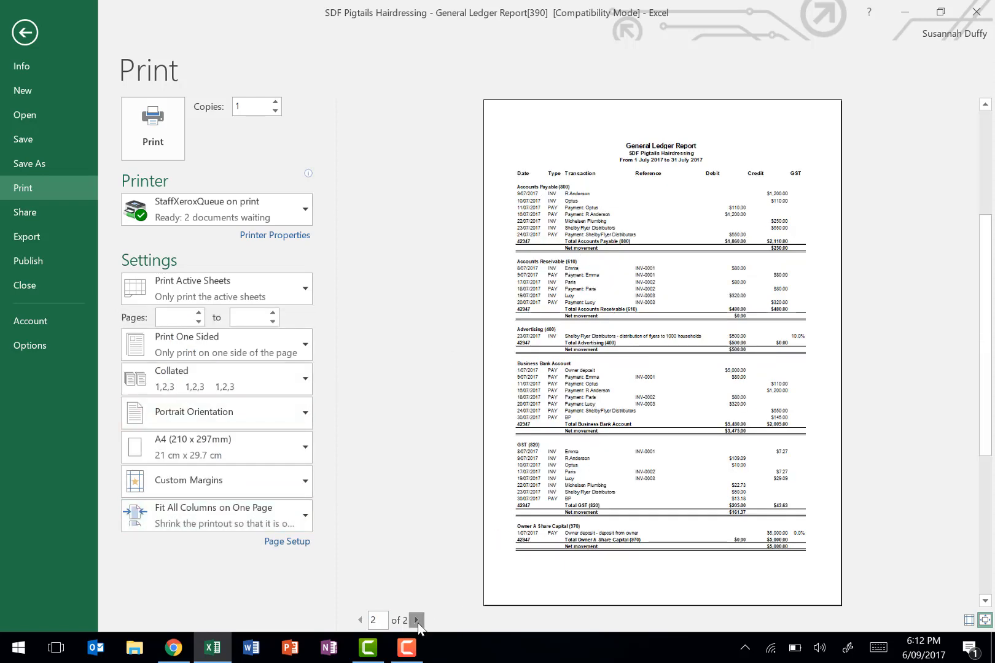
click(360, 620)
- Try Fit Sheet on One Page as the print scaling, and restore Fit All Columns on One Page
click(241, 530)
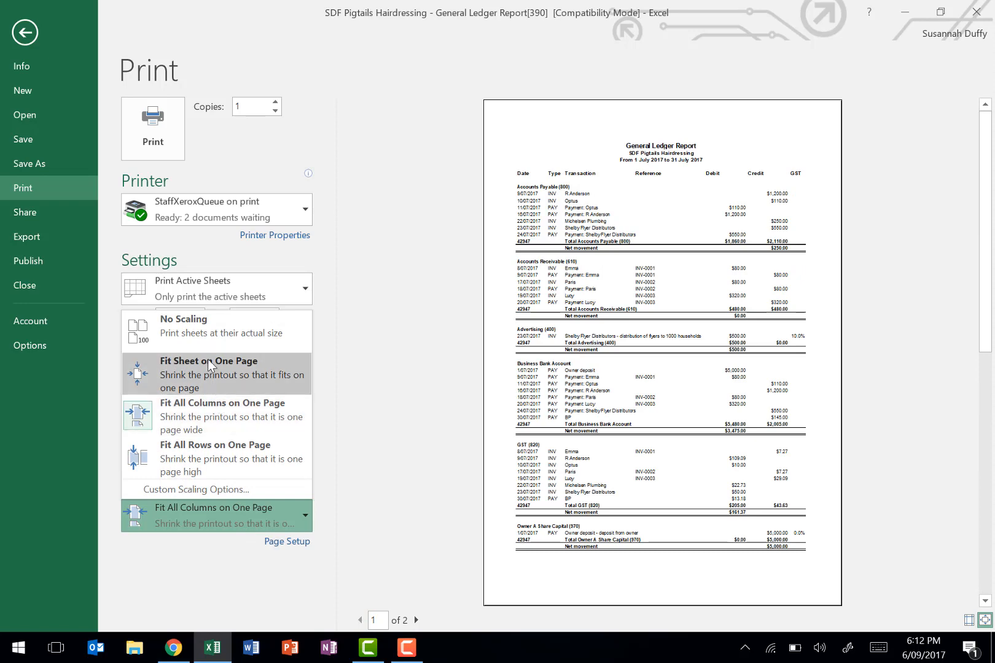
click(209, 366)
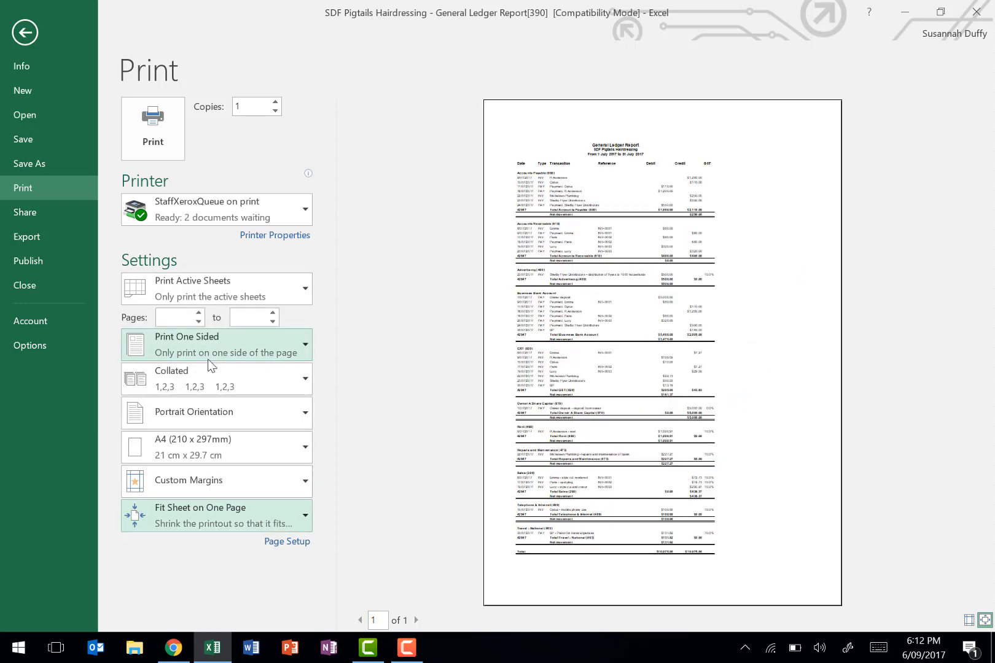
click(166, 512)
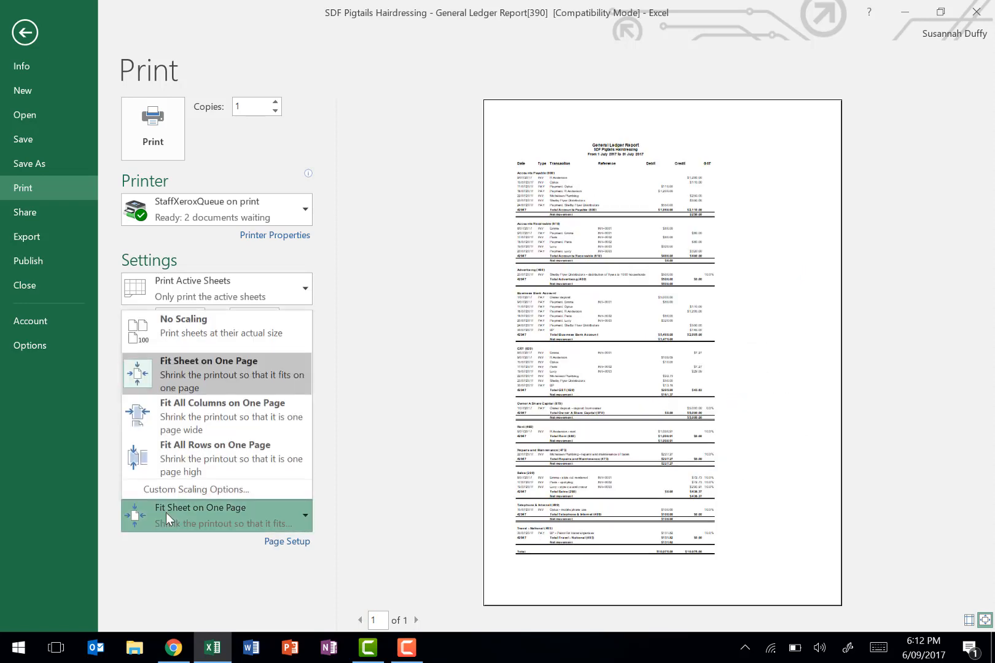
click(181, 420)
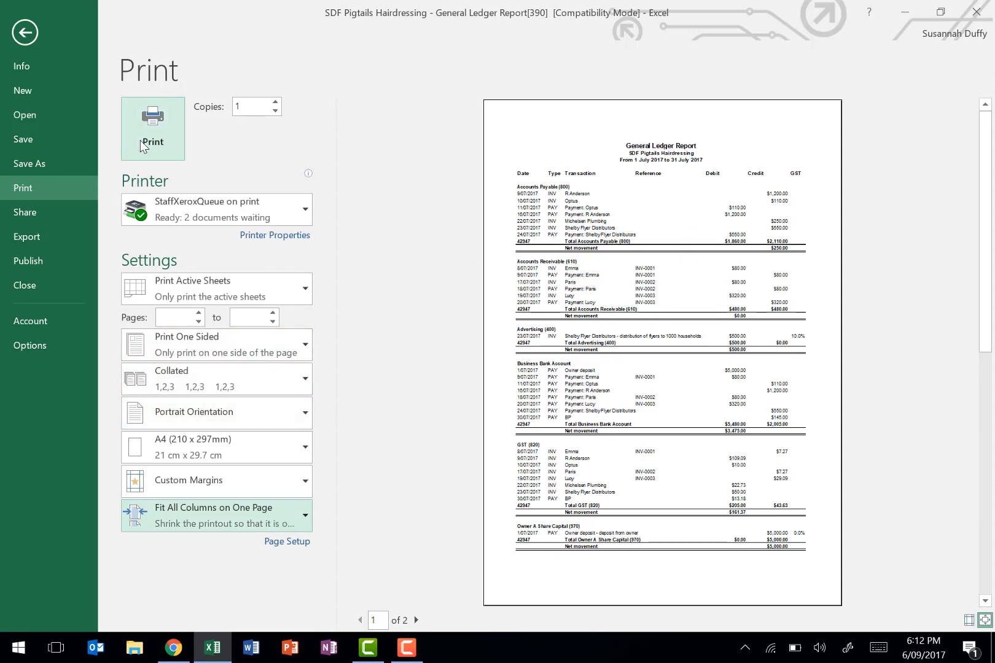
- Leave the print view without printing and switch back to the General Ledger Report in Xero in Chrome
click(38, 29)
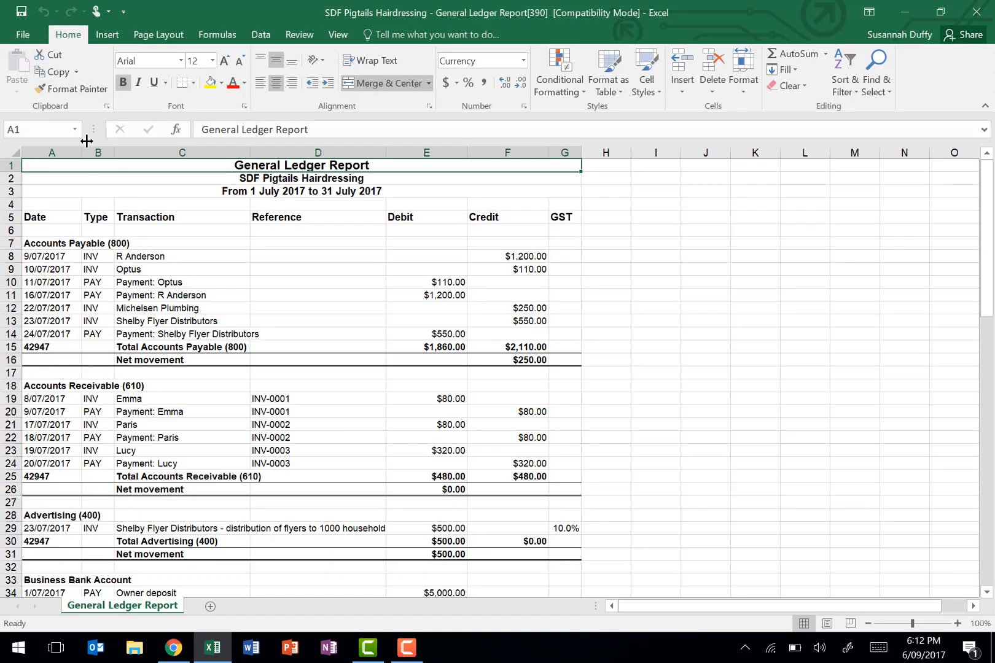
click(181, 651)
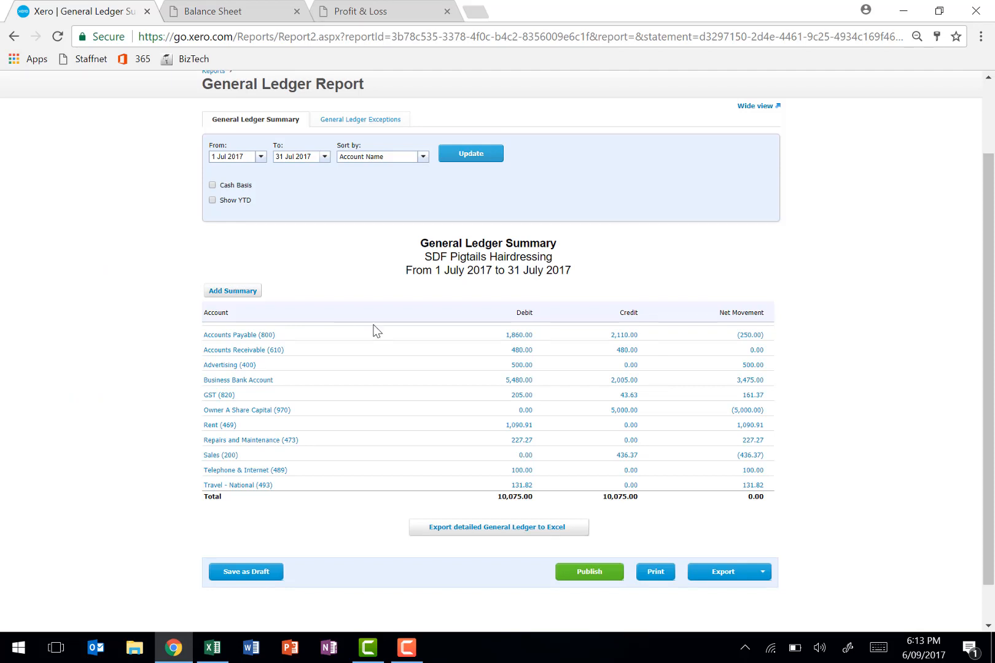
scroll(377, 328, up, 2)
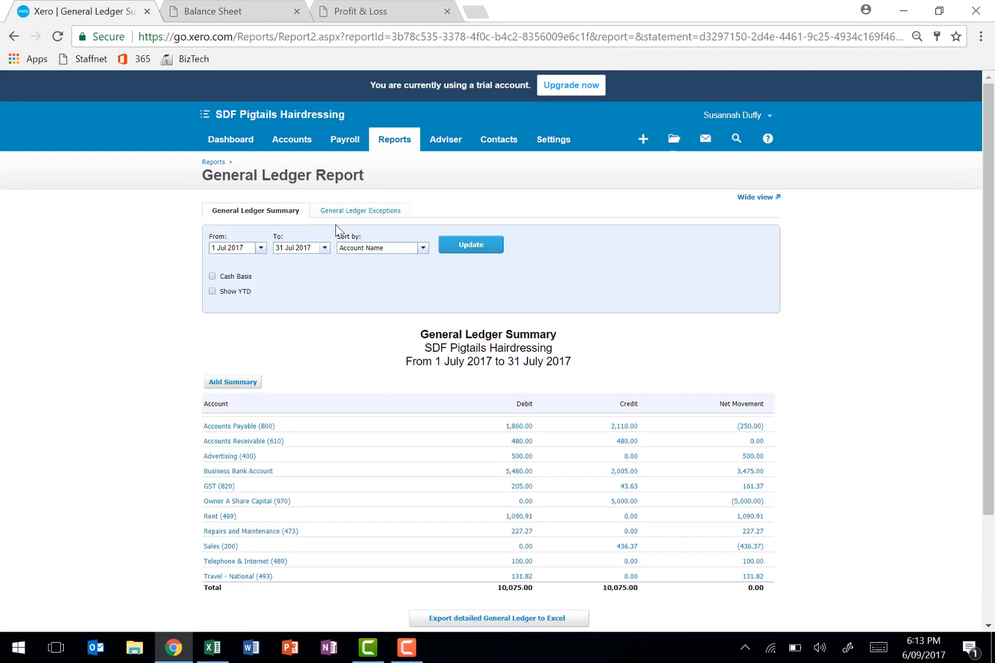